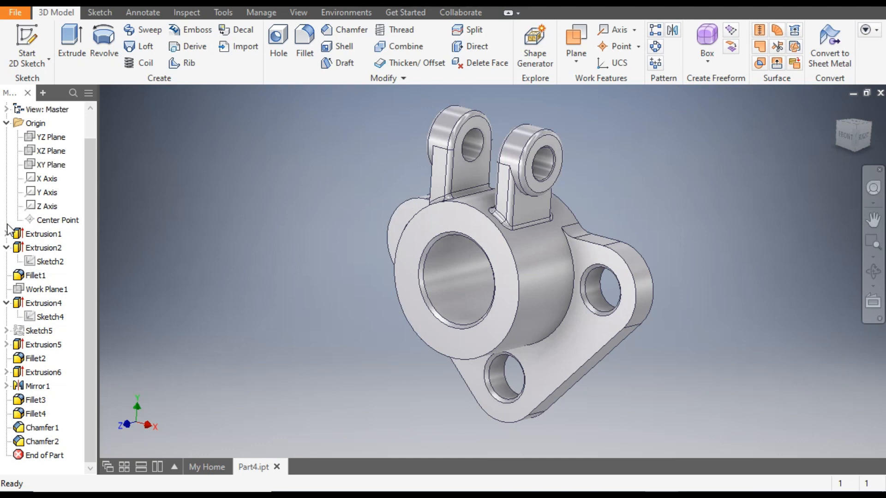
click(7, 248)
middle_drag(237, 273, 249, 275)
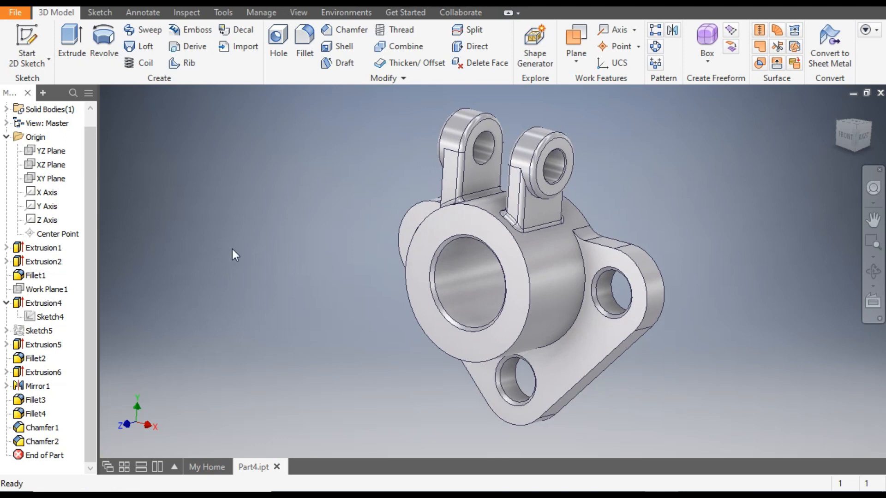
Create a new metric part from the Standard (mm).ipt template
key(ctrl+n)
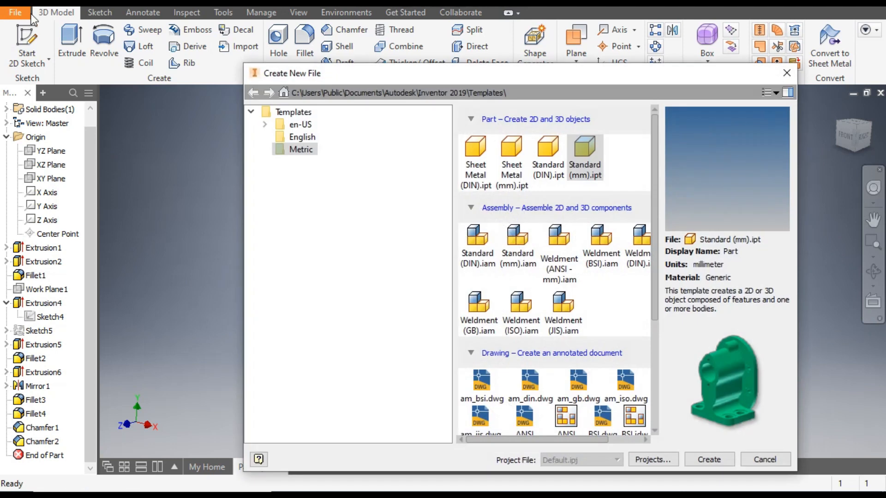
click(592, 149)
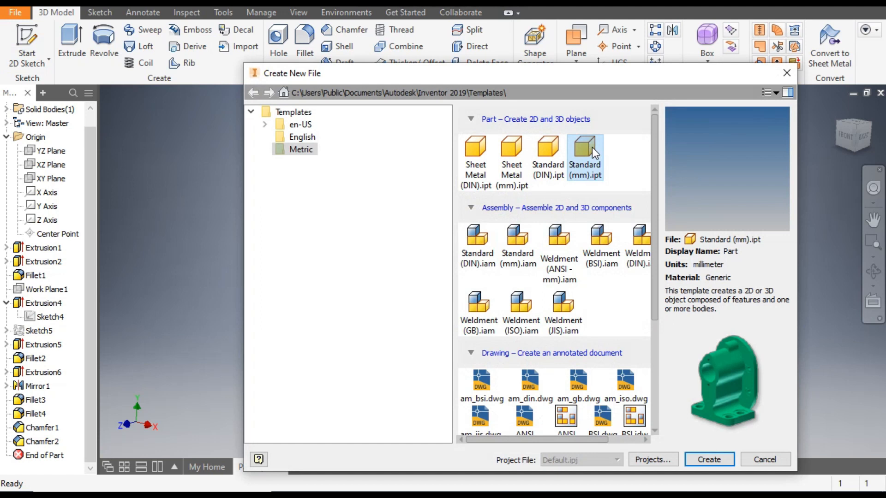
click(713, 459)
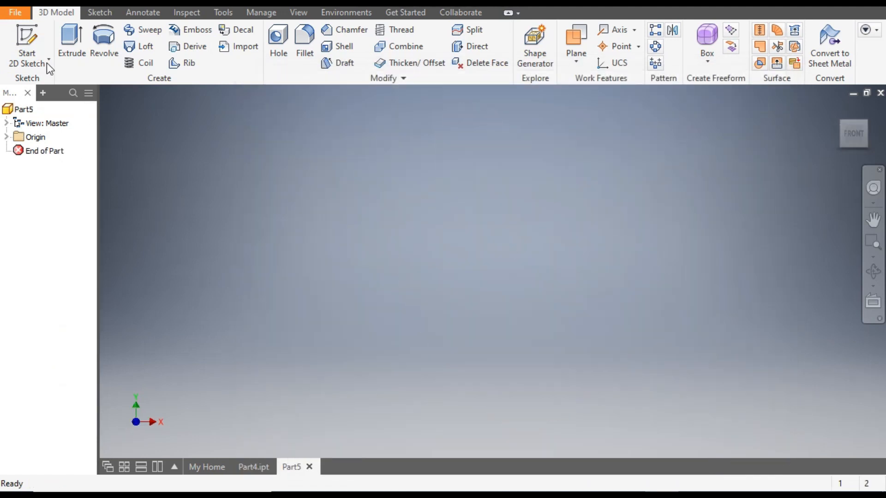
Start a sketch on the XY plane and draw a 70 mm diameter circle centred on the origin
click(31, 39)
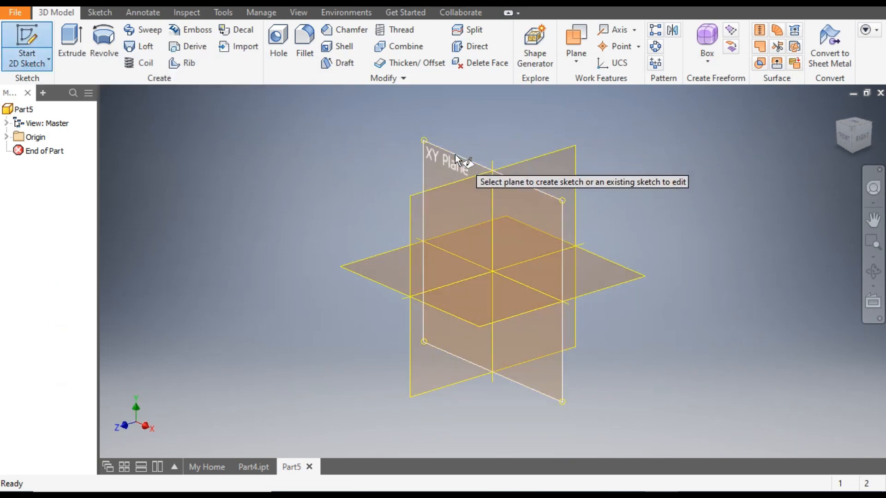
click(455, 156)
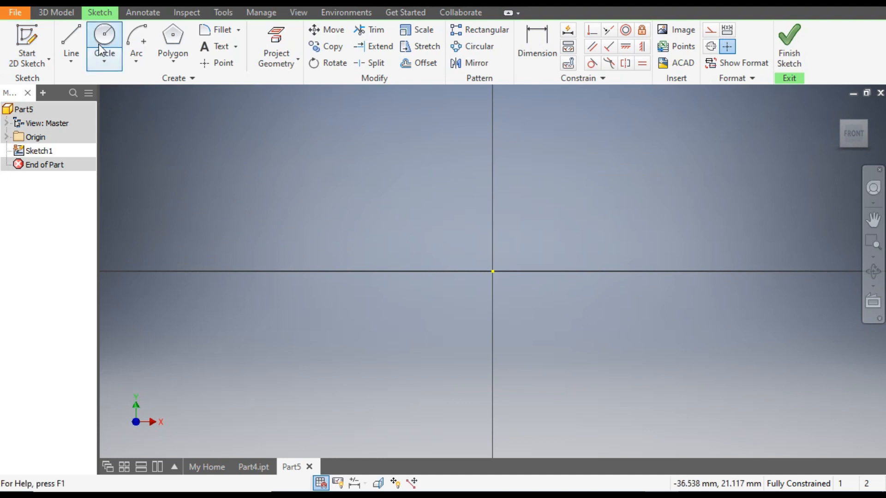
click(106, 56)
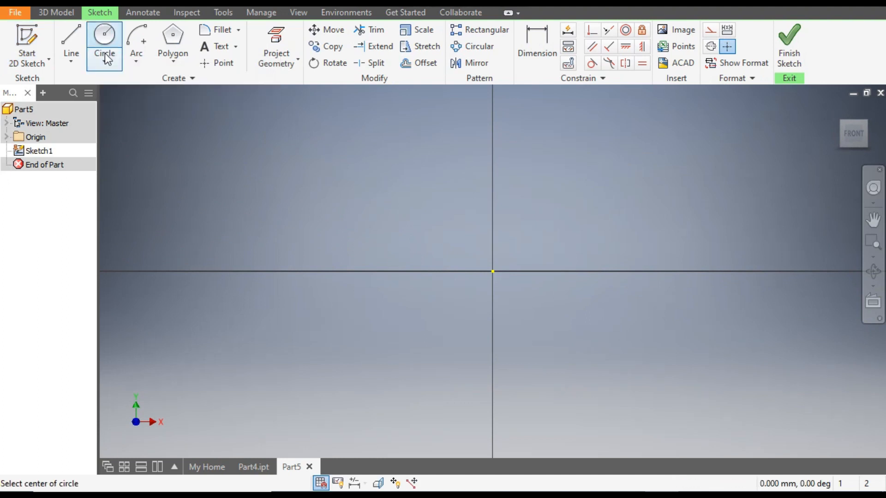
click(493, 271)
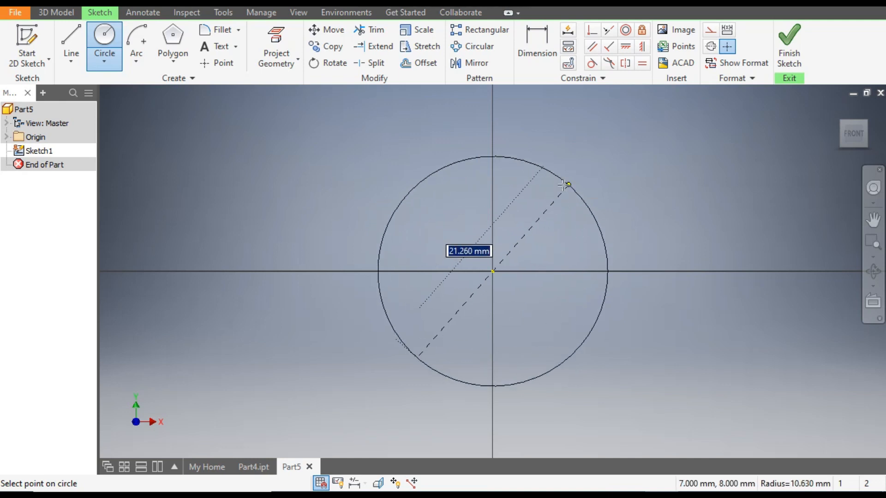
text(70)
key(Return)
Add a concentric 40 mm diameter circle at the origin and finish the sketch
scroll(522, 262, down, 3)
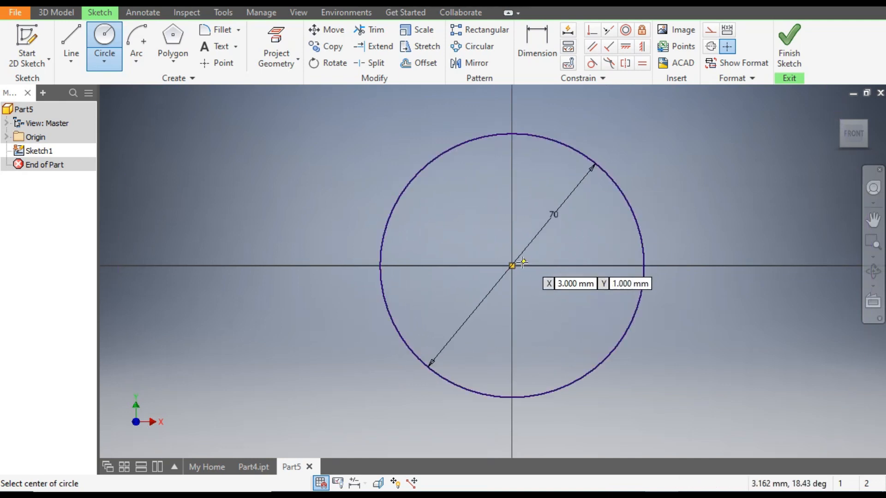
click(512, 266)
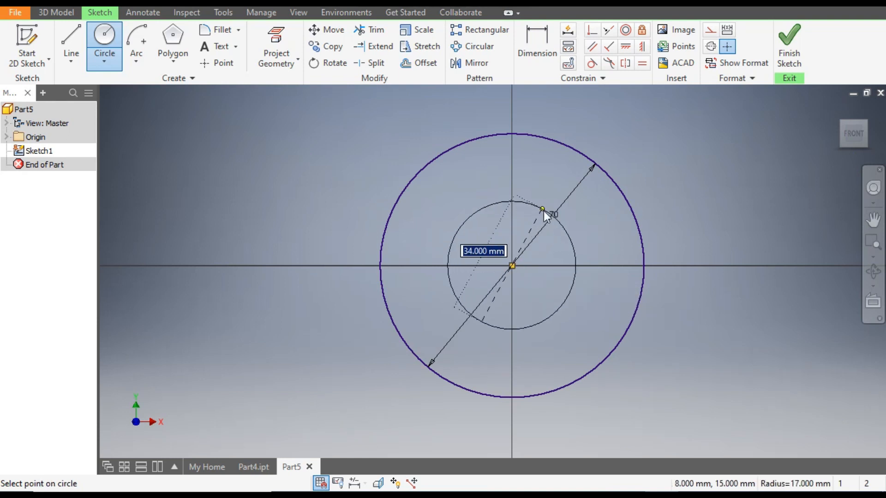
text(40)
key(Return)
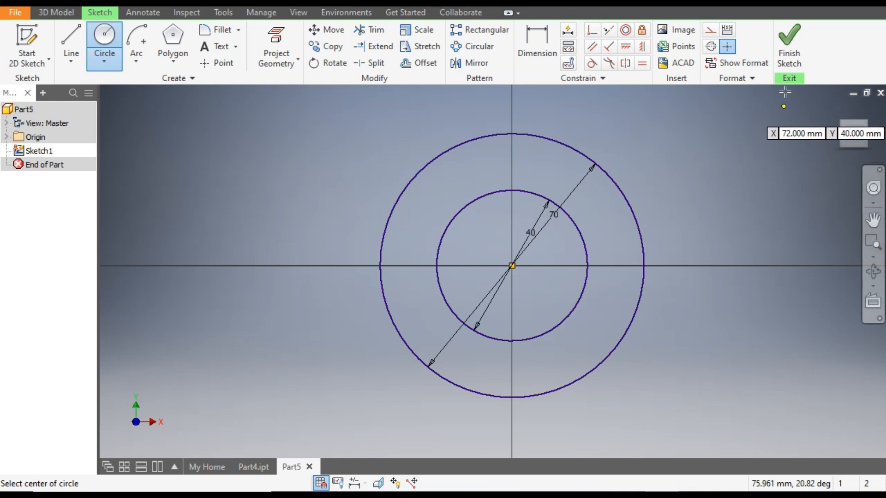
click(789, 59)
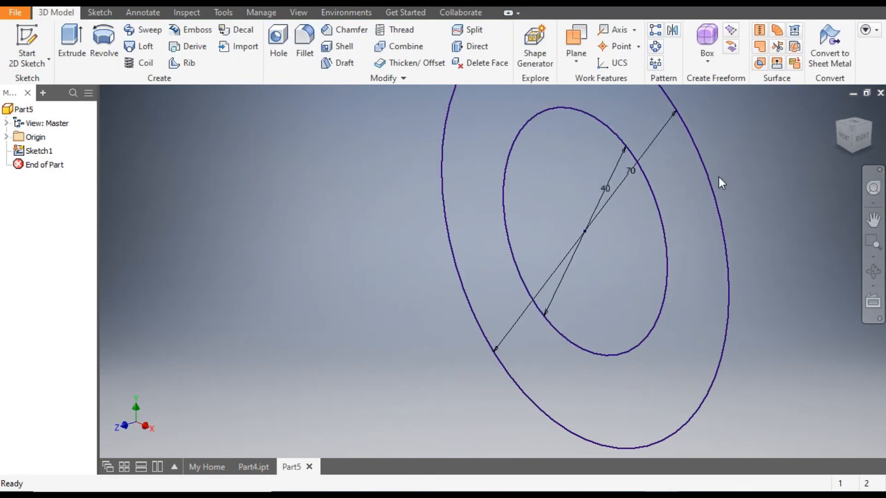
Extrude the ring between the two circles 50 mm as a solid
scroll(694, 238, up, 5)
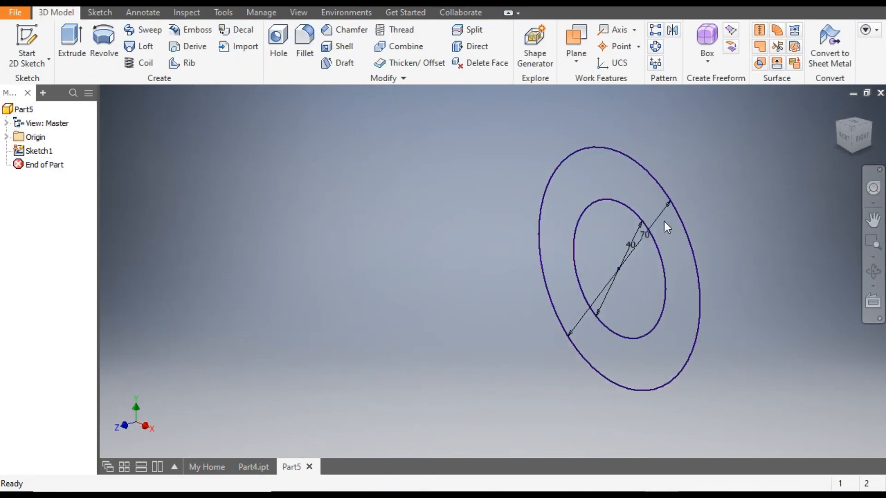
click(72, 41)
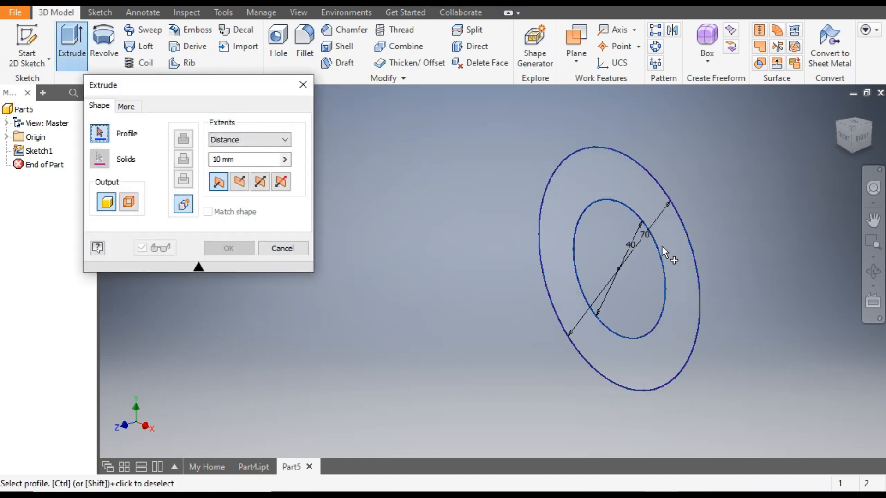
click(572, 172)
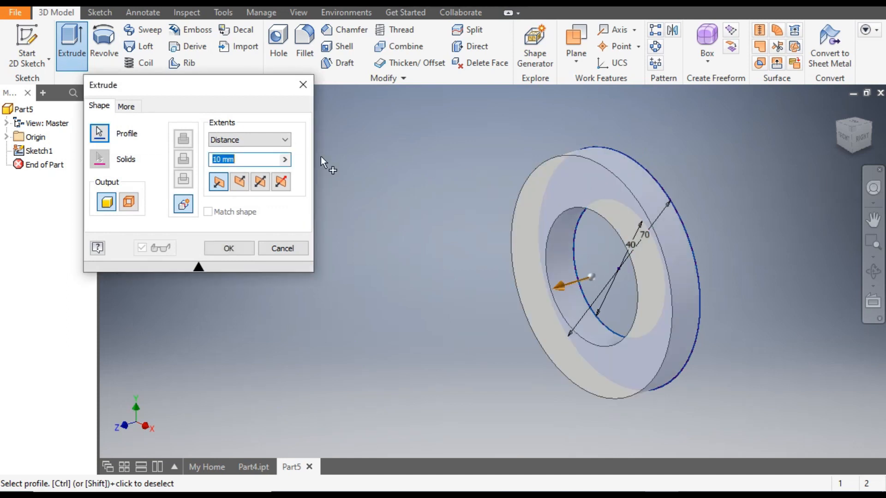
text(50)
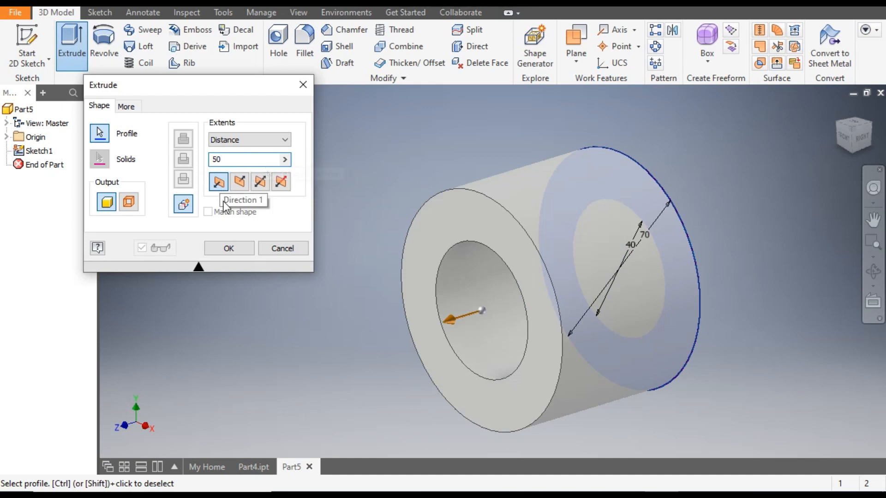
click(237, 251)
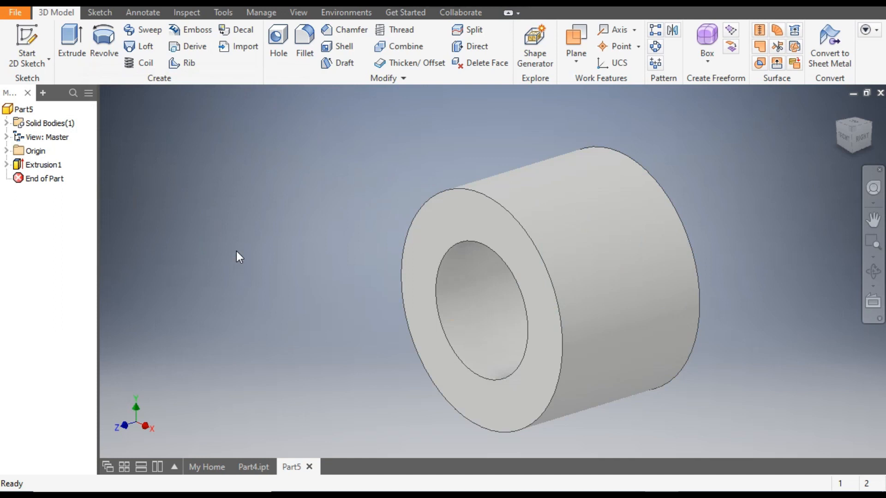
Create a new sketch on the origin's XY plane, at the rear end of the hollow cylinder
click(7, 152)
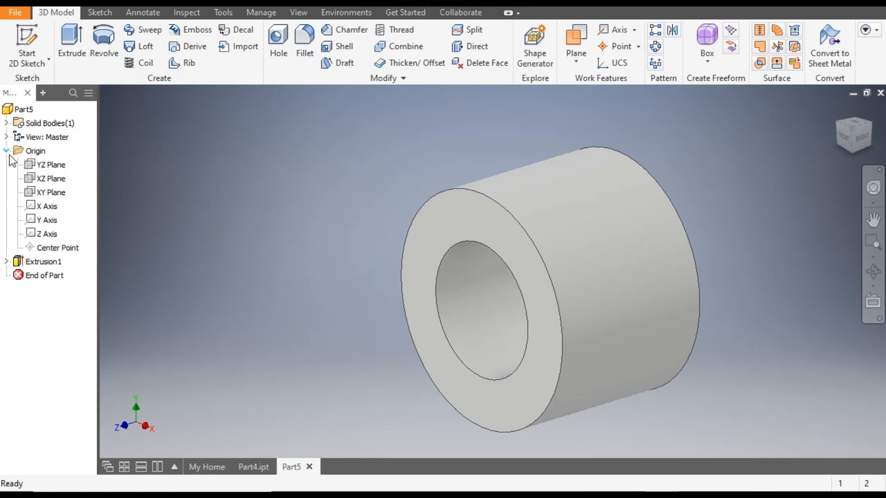
click(46, 193)
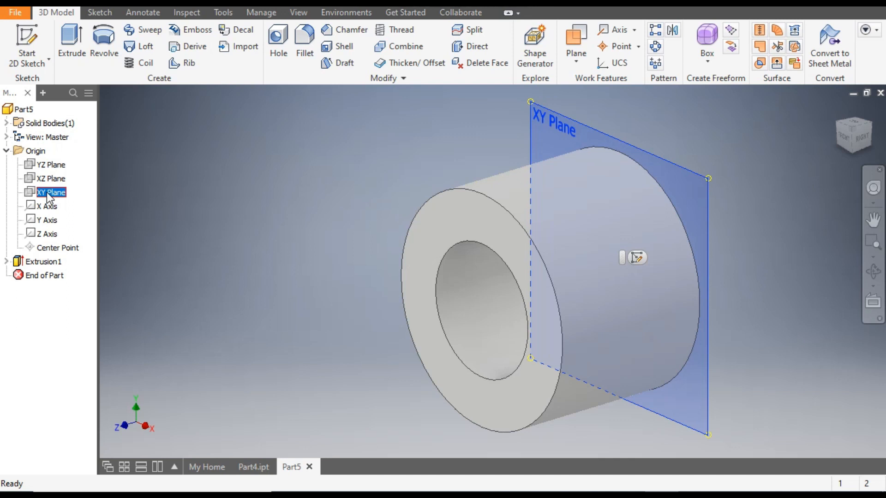
click(634, 257)
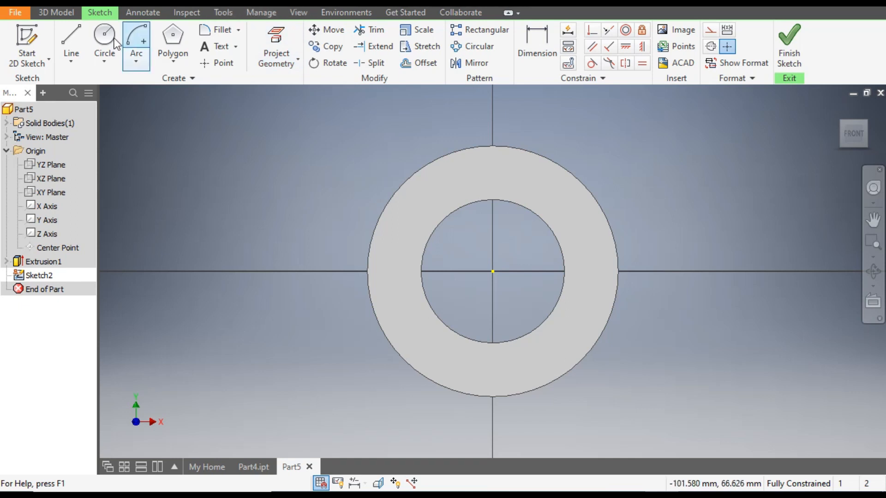
Draw a closed triangle around the ring with corners at about (-54, 27), (75, 27) and (0, -63) mm, keeping its upper edge horizontal
click(68, 38)
scroll(399, 163, down, 2)
middle_drag(400, 164, 451, 164)
click(381, 172)
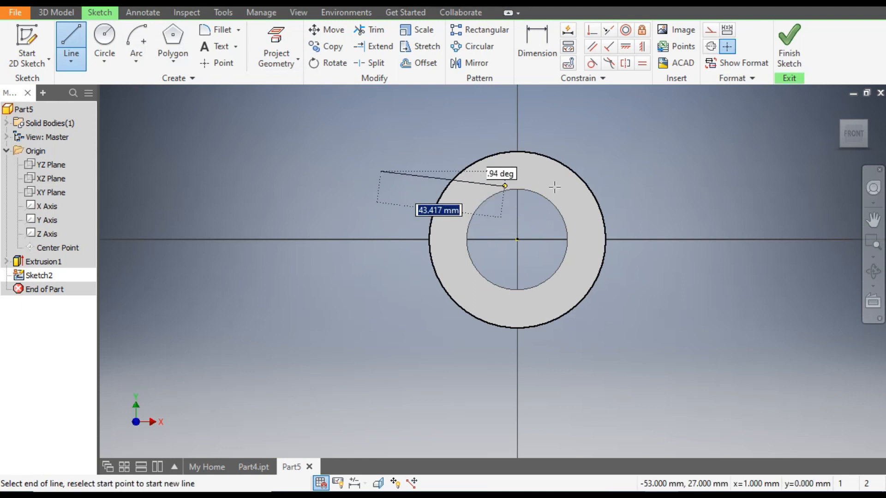
click(706, 172)
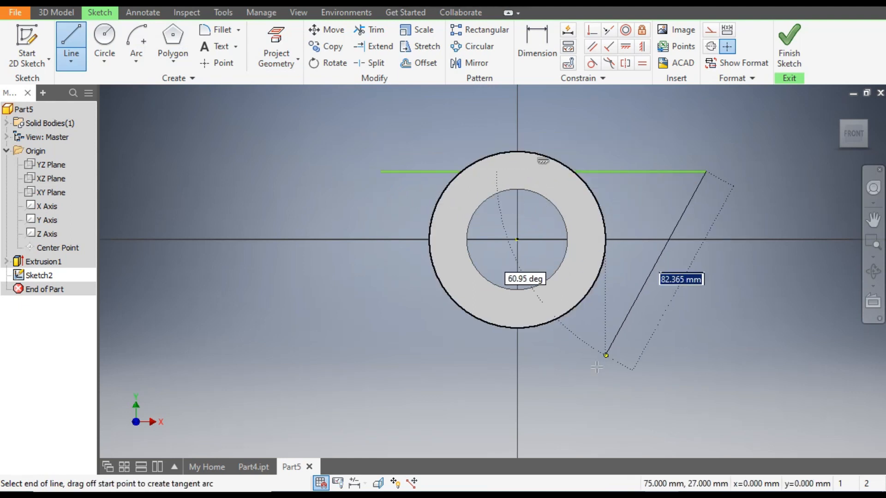
click(518, 397)
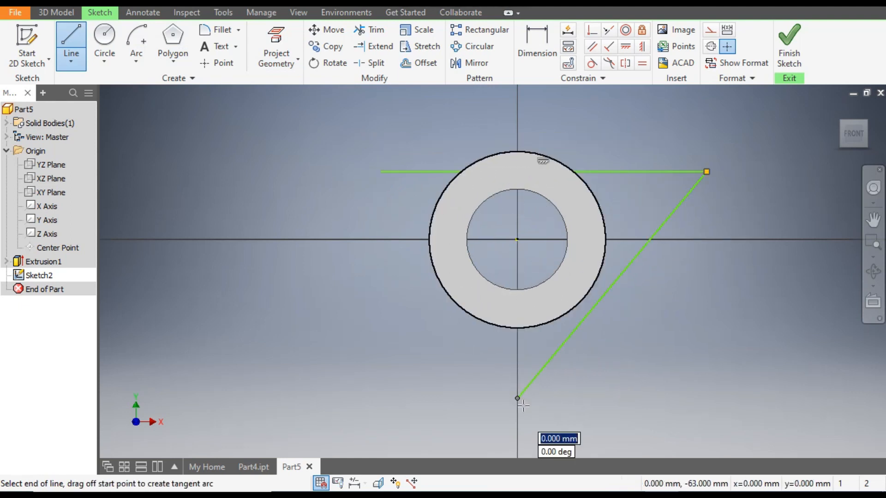
click(382, 172)
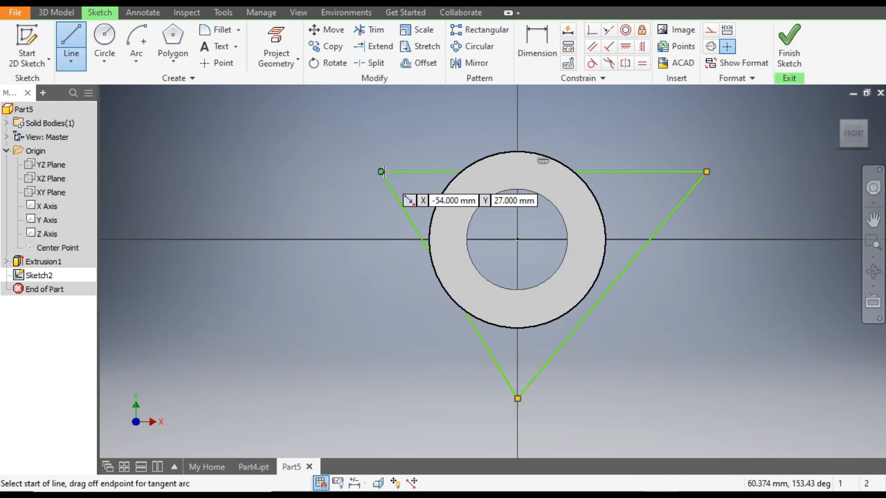
key(Escape)
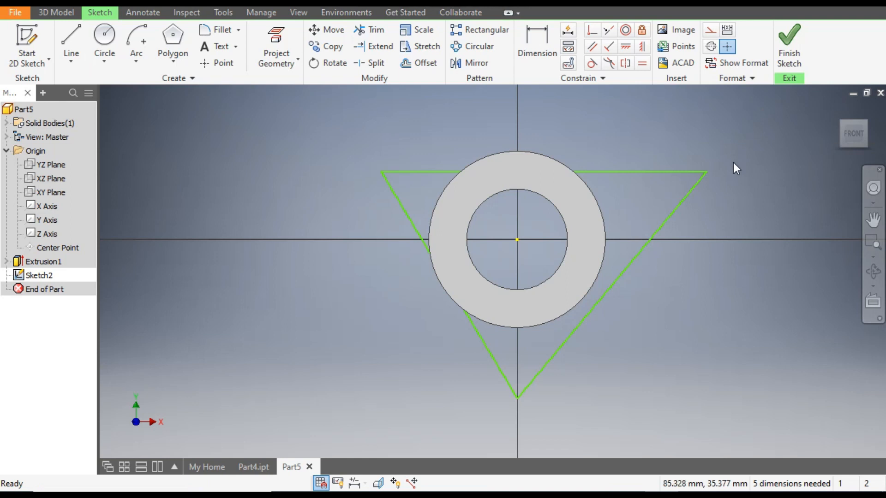
Round all three corners of the triangle with equal 20 mm radius sketch fillets
click(218, 32)
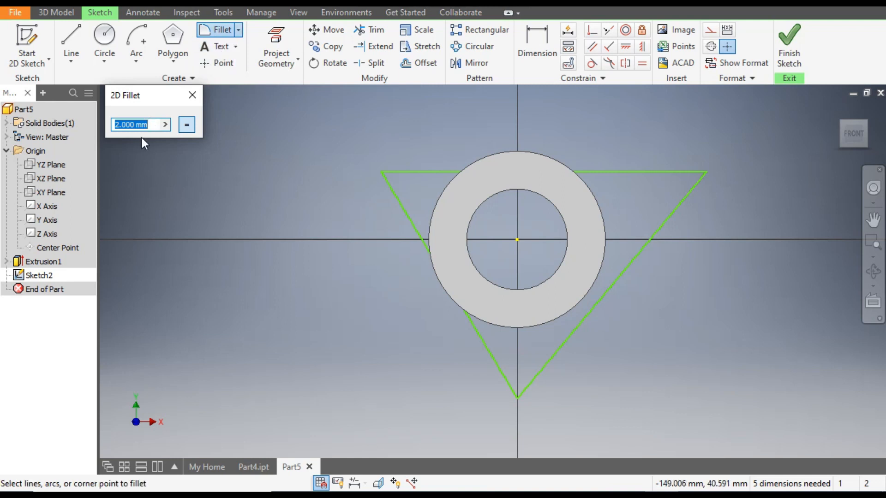
text(20)
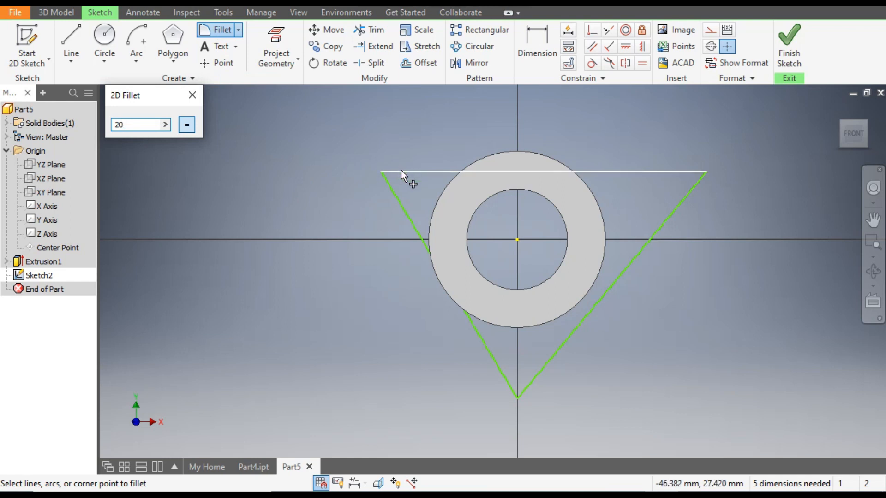
click(401, 171)
click(393, 190)
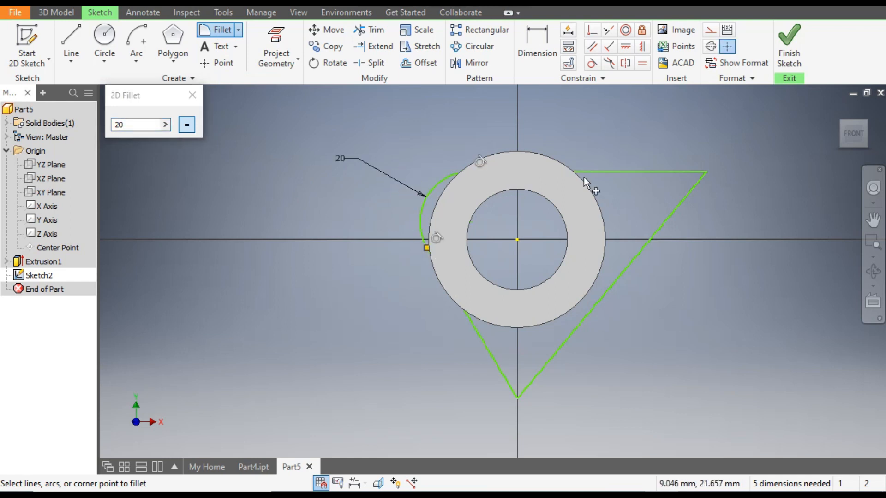
click(627, 172)
click(684, 196)
click(551, 356)
click(501, 374)
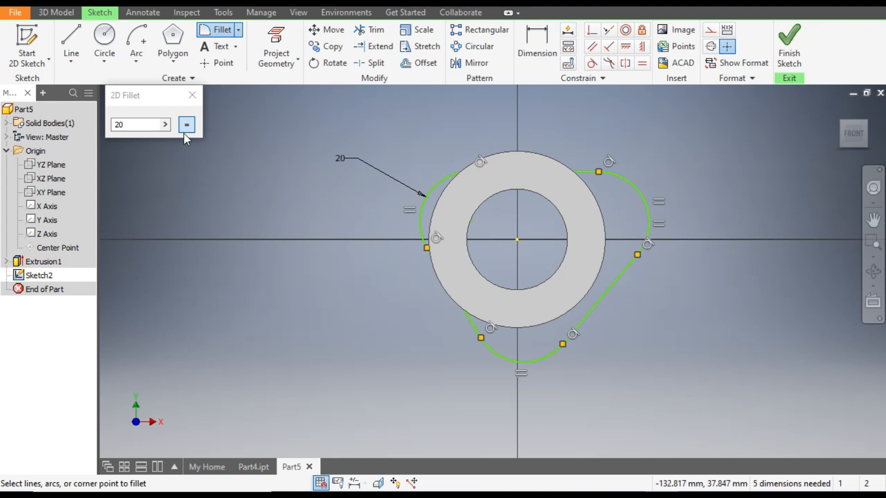
click(192, 97)
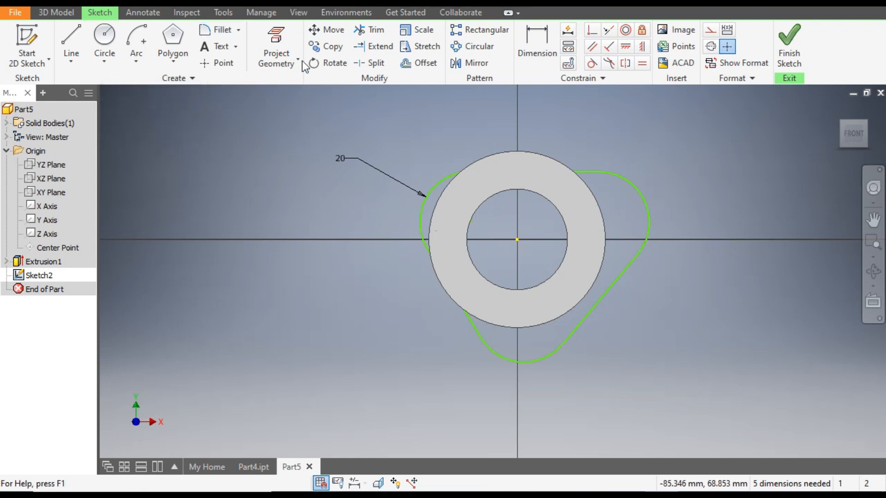
Set the visual style to Wireframe so the sketch shows through the solid
click(298, 13)
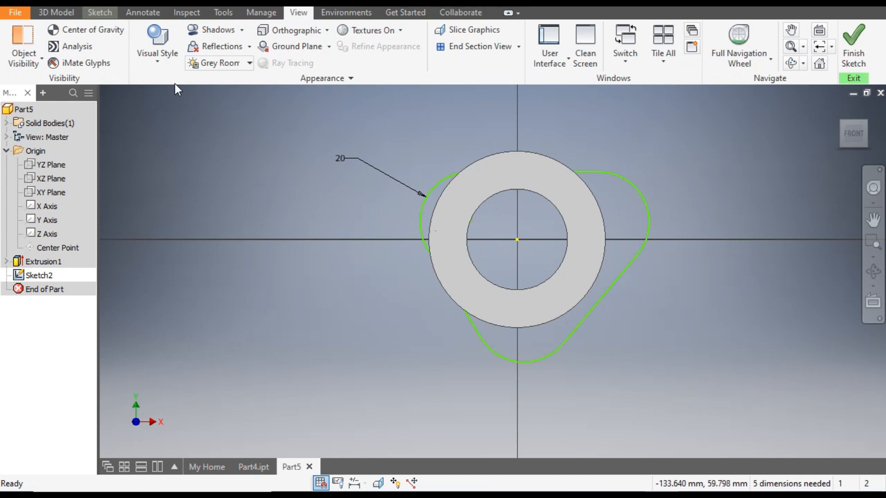
click(159, 60)
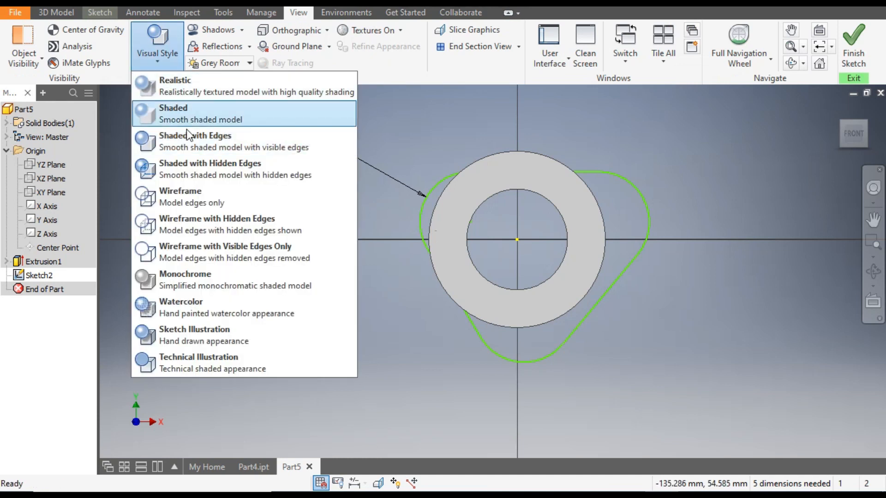
click(195, 193)
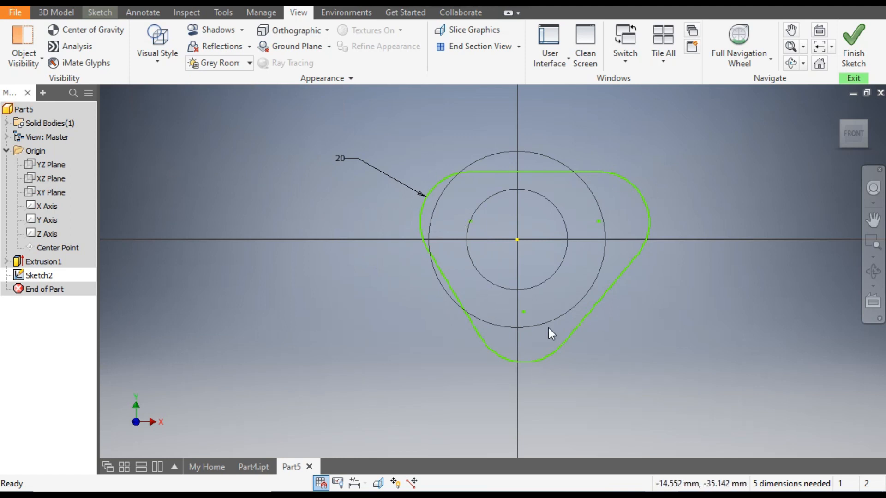
Dimension the horizontal distance between the centres of the two upper corner arcs as 100 mm
click(100, 12)
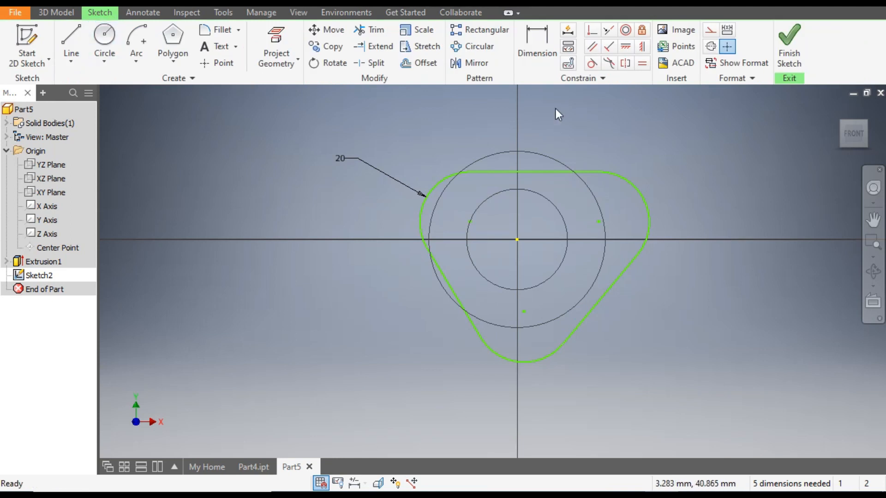
click(541, 54)
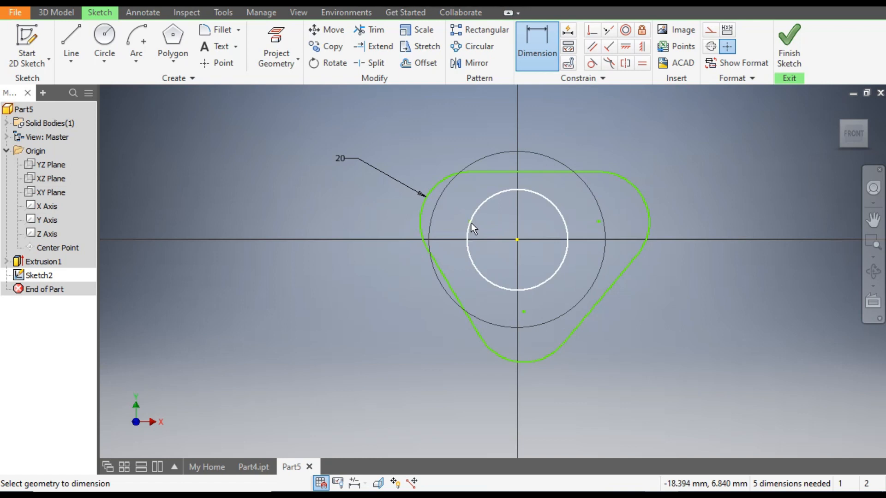
click(425, 206)
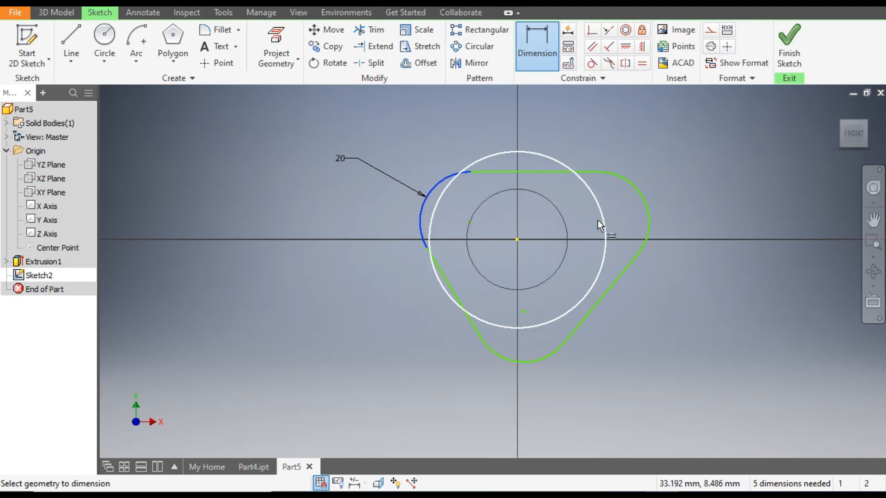
click(597, 221)
click(552, 121)
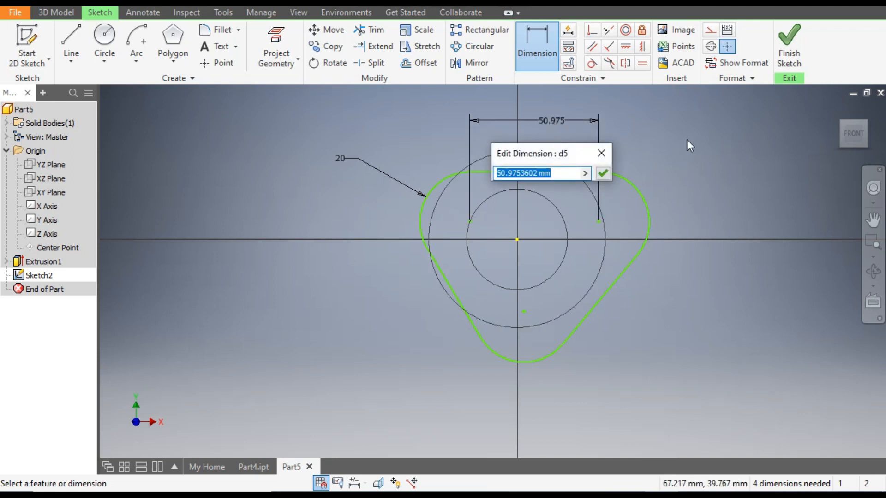
text(100)
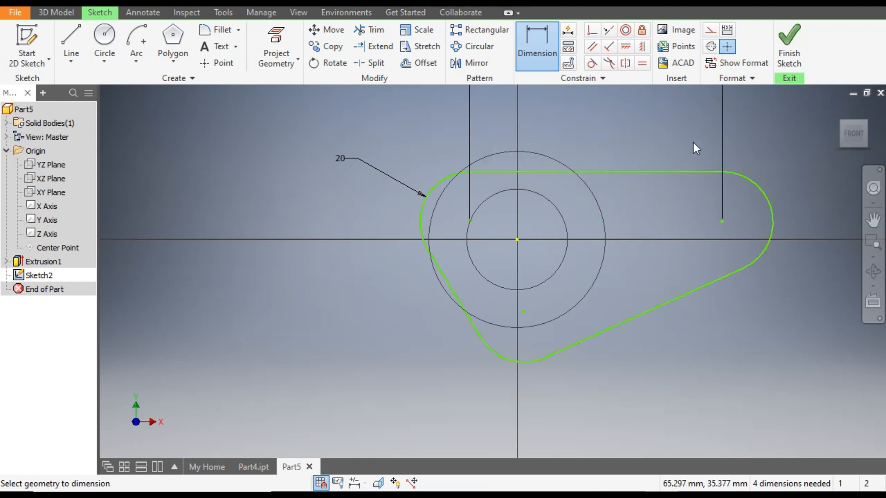
Align the lower corner arc's centre vertically with the sketch origin using a vertical constraint
click(641, 50)
click(524, 312)
click(517, 240)
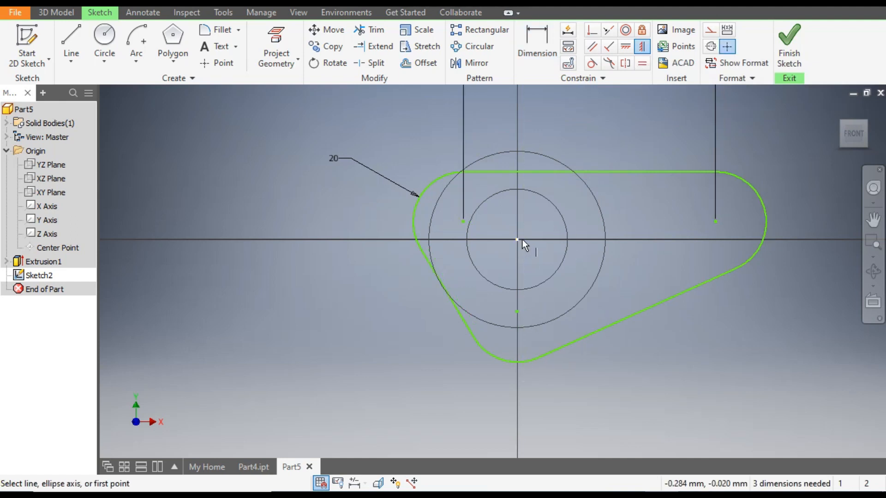
Dimension the horizontal distance from the origin to the upper-right corner arc's centre as 50 mm
scroll(639, 193, down, 2)
mouse_move(639, 197)
middle_down()
mouse_move(657, 263)
mouse_move(627, 249)
middle_up()
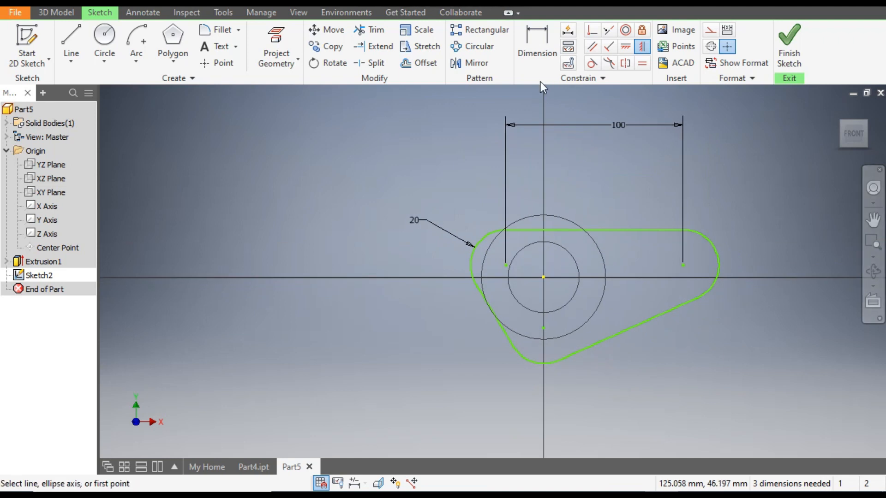
click(535, 48)
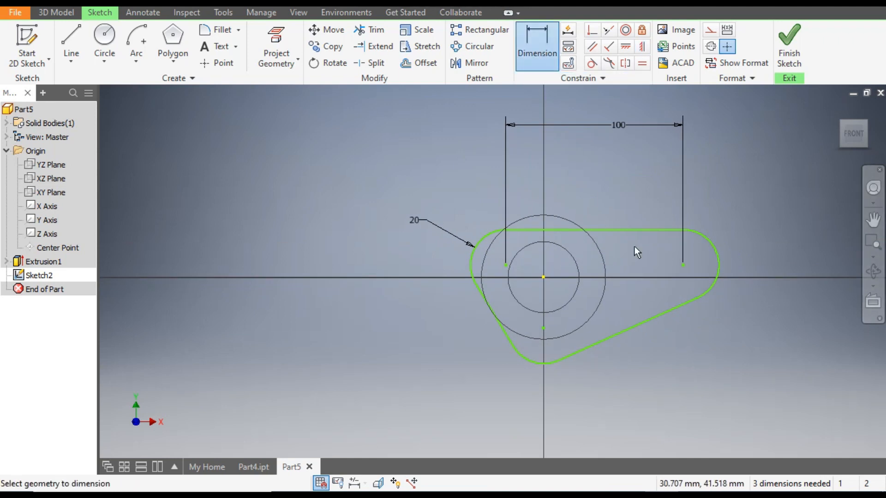
click(684, 265)
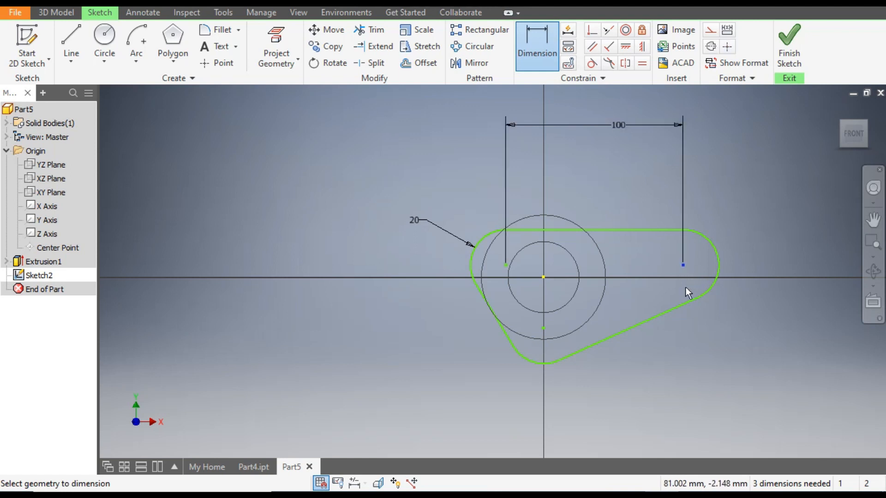
click(546, 276)
click(624, 199)
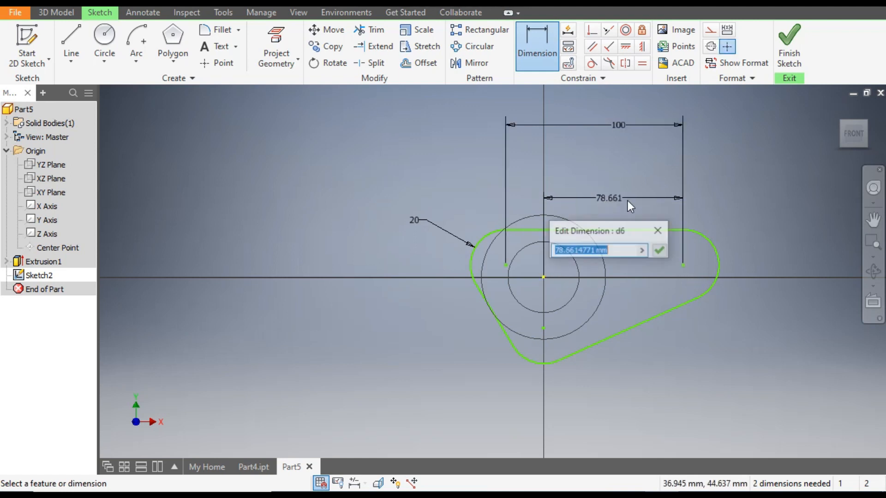
text(50)
key(Return)
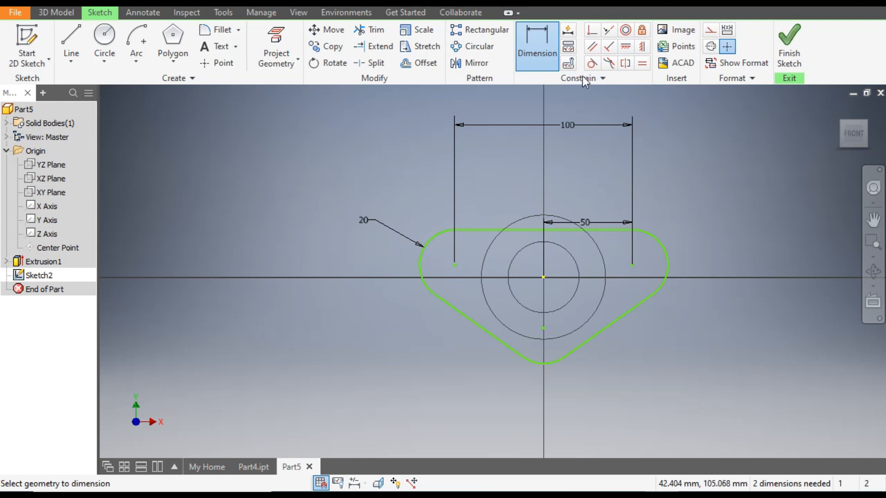
Dimension the vertical distance from the origin to the lower corner arc's centre as 50 mm
click(543, 278)
click(543, 328)
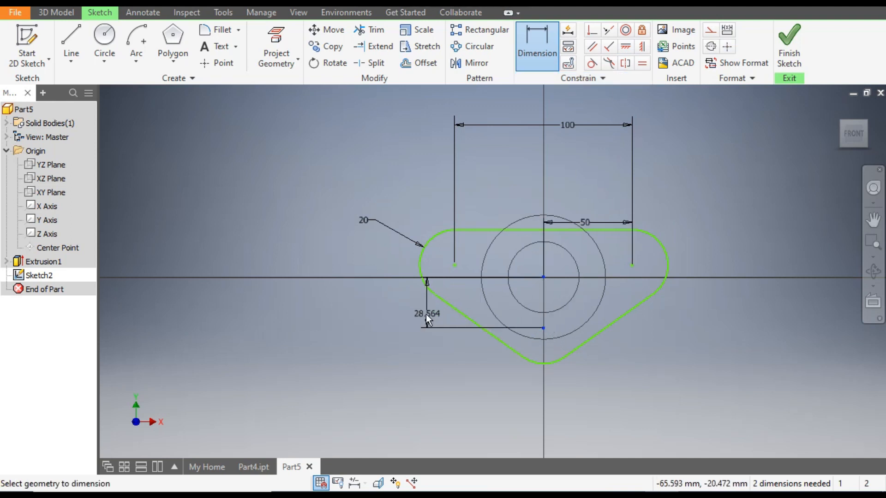
click(426, 316)
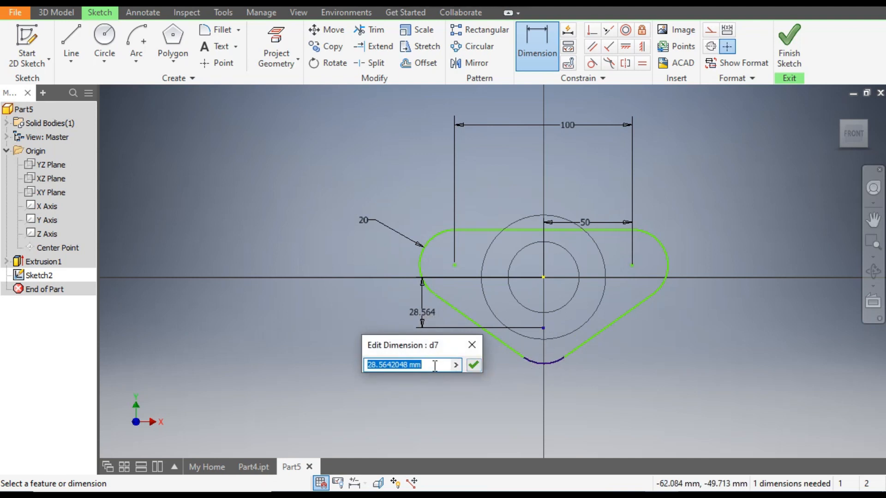
text(5)
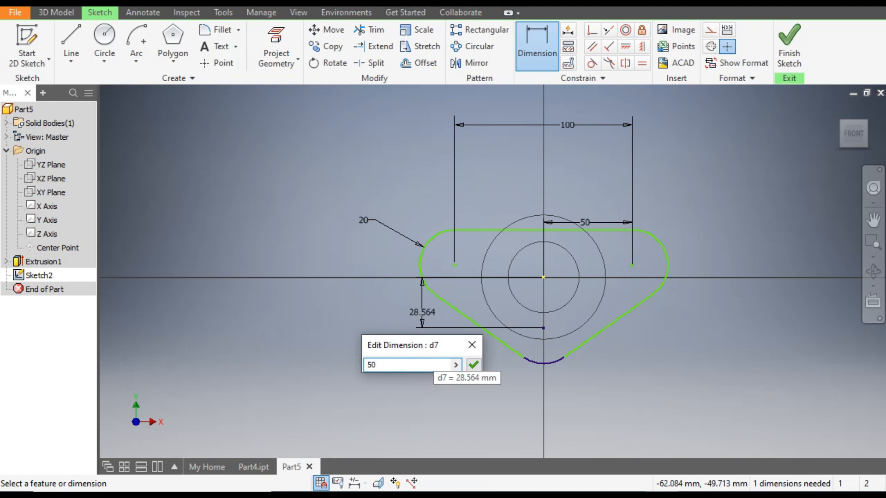
text(0)
key(Return)
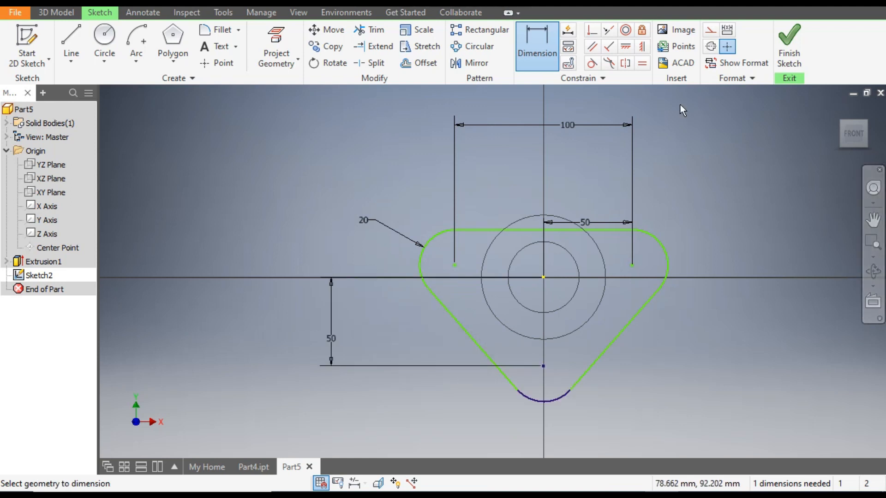
Align the upper-right corner arc's centre horizontally with the sketch origin using a horizontal constraint
click(627, 49)
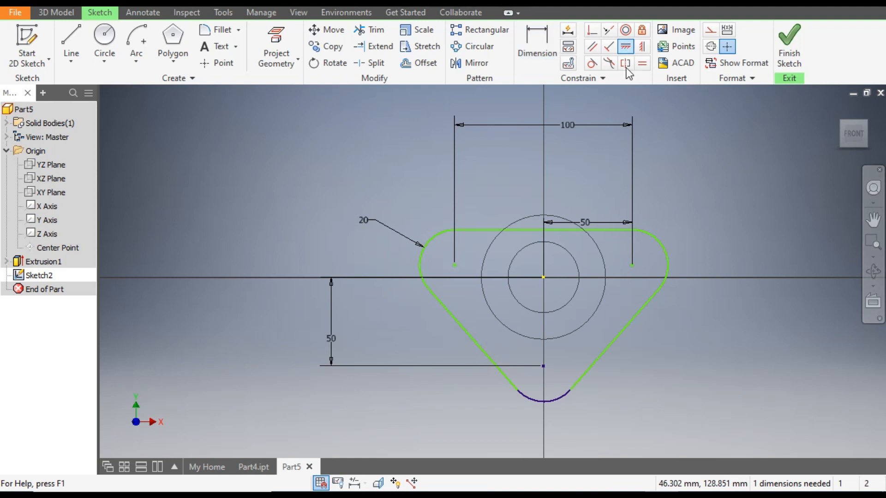
click(632, 266)
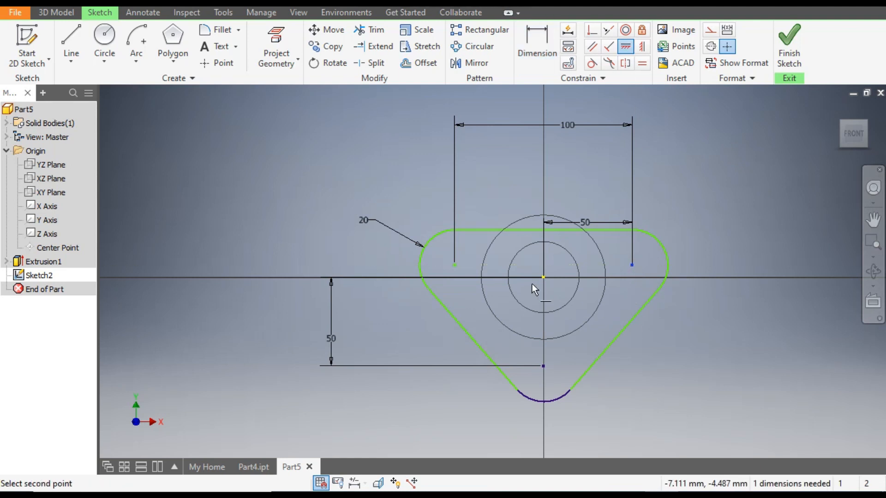
click(543, 277)
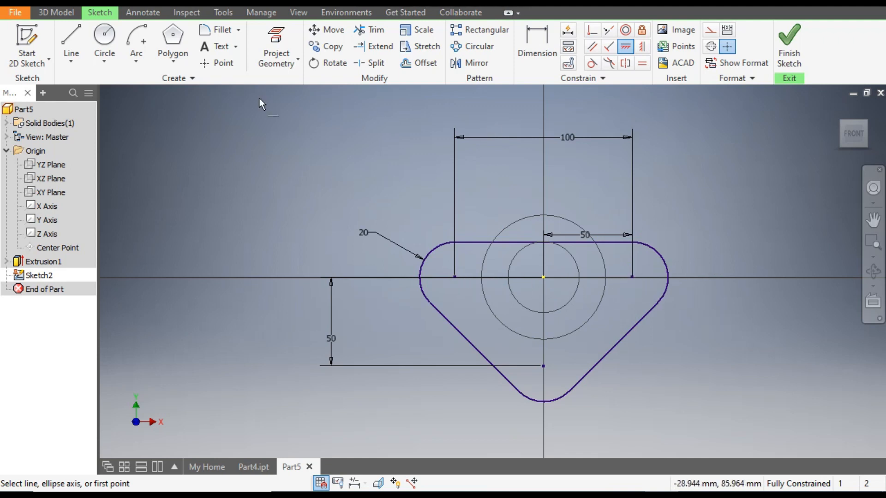
Draw a 20 mm diameter circle centred on each of the three corner arcs and finish the sketch
click(105, 46)
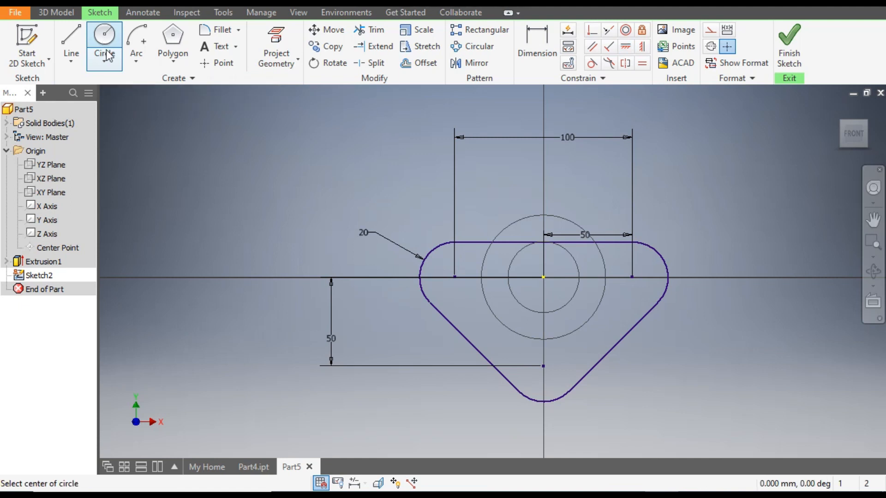
click(455, 276)
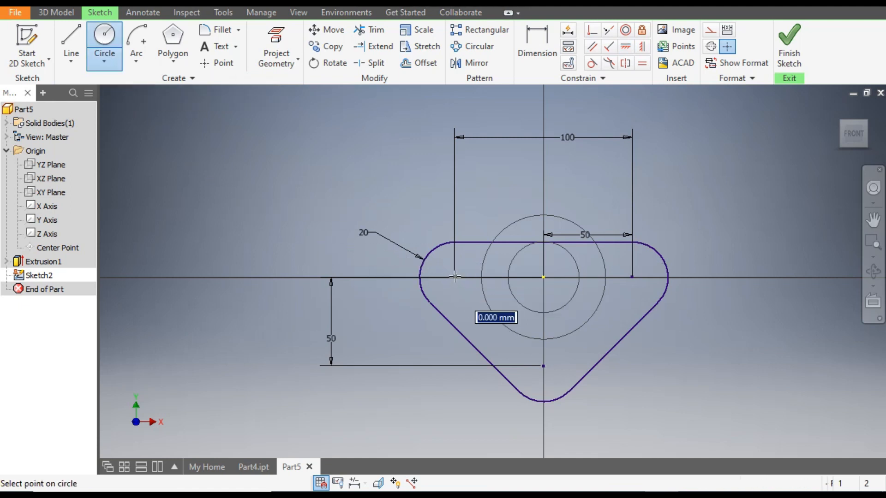
text(20)
key(Return)
click(631, 277)
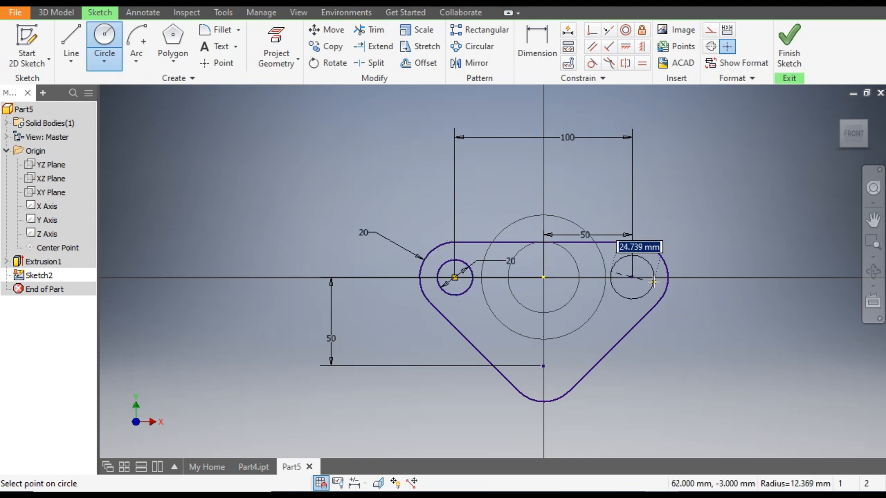
text(2)
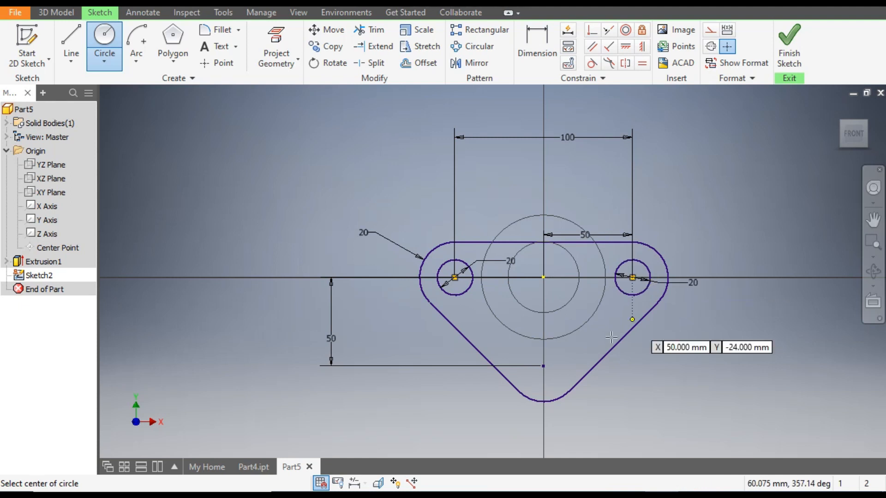
click(543, 366)
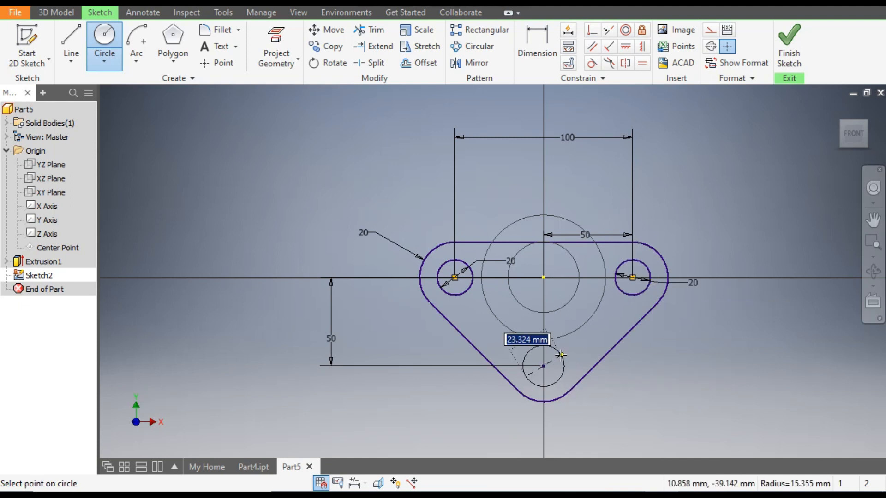
text(20)
key(Return)
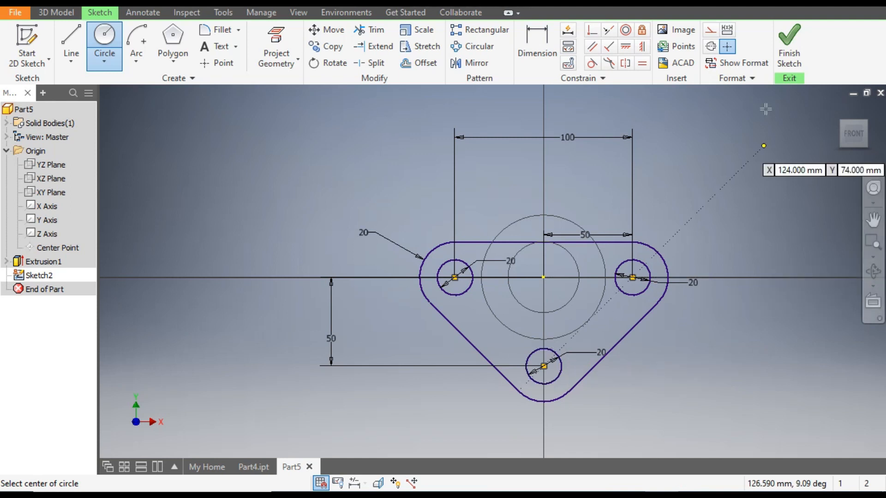
click(784, 52)
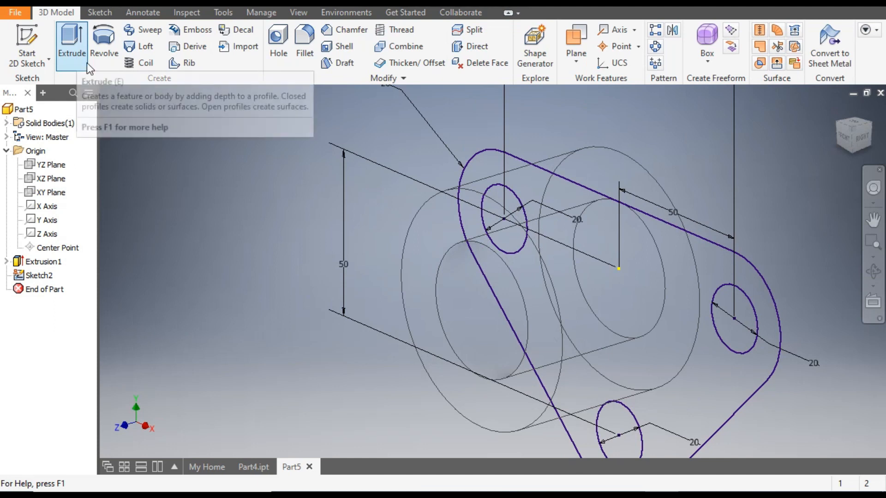
Reopen the flange sketch for editing and project the hollow cylinder's outer circular edge into it
click(847, 137)
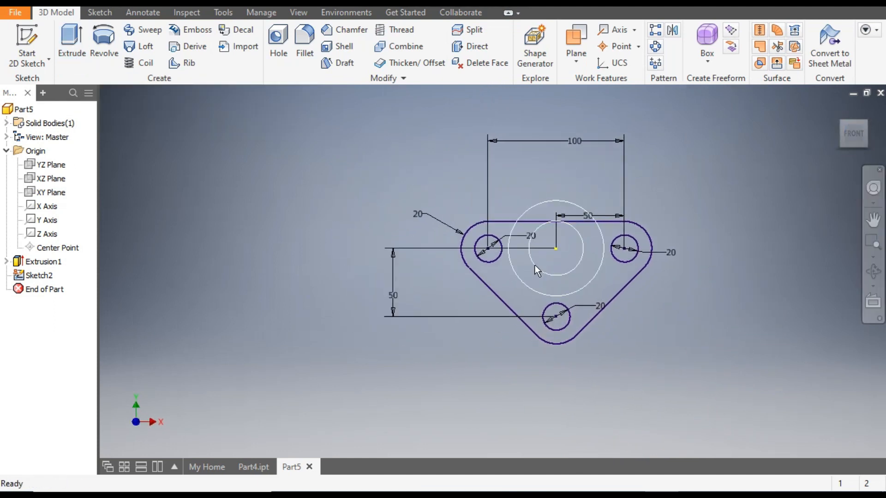
click(38, 275)
double_click(39, 275)
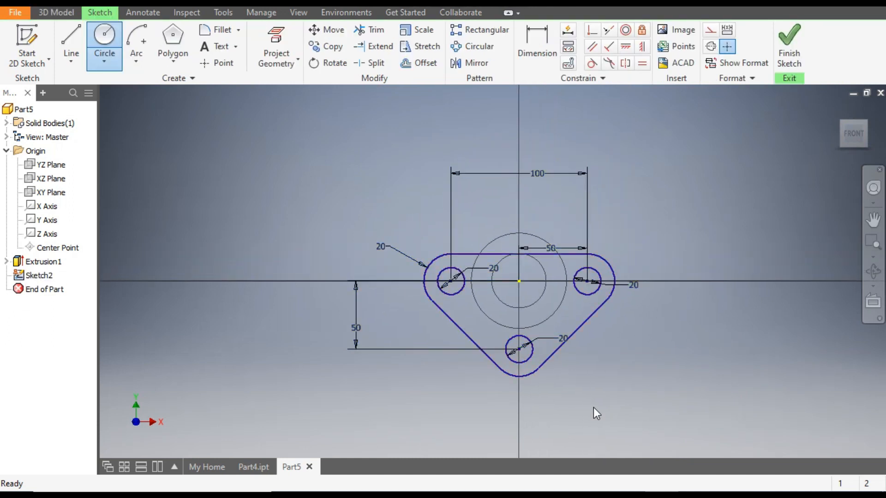
scroll(535, 317, up, 3)
middle_drag(535, 317, 571, 319)
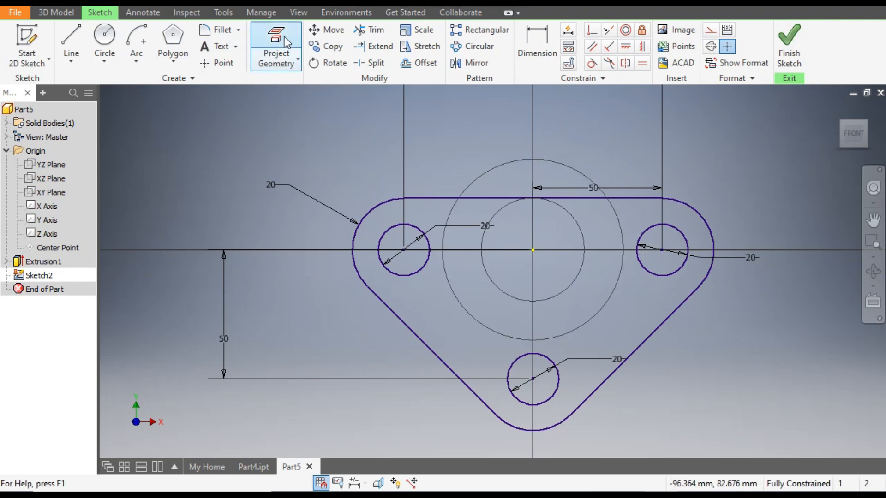
click(276, 57)
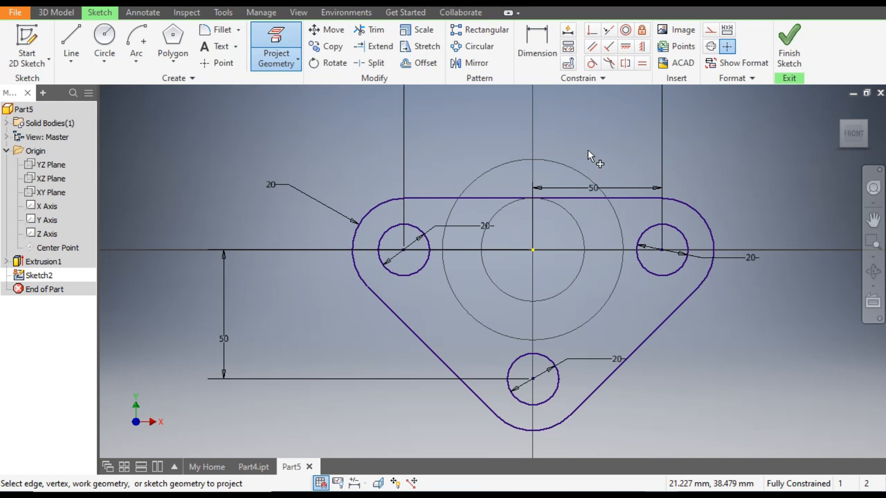
click(570, 170)
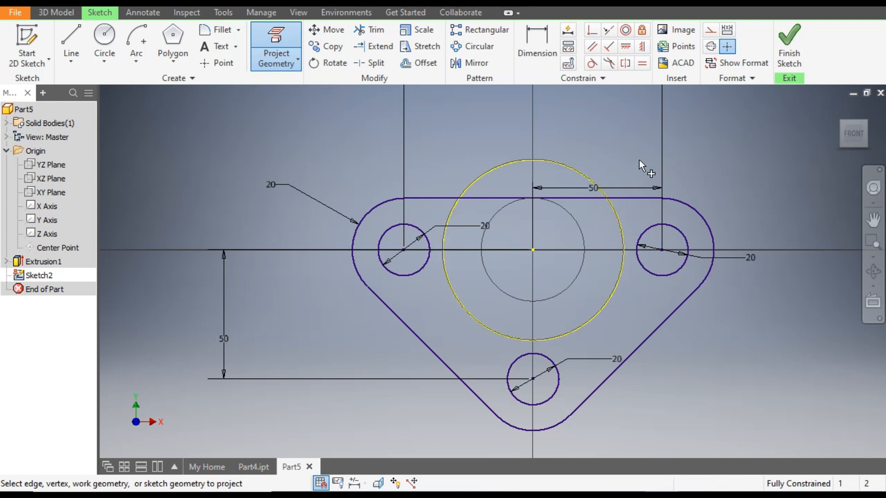
key(Escape)
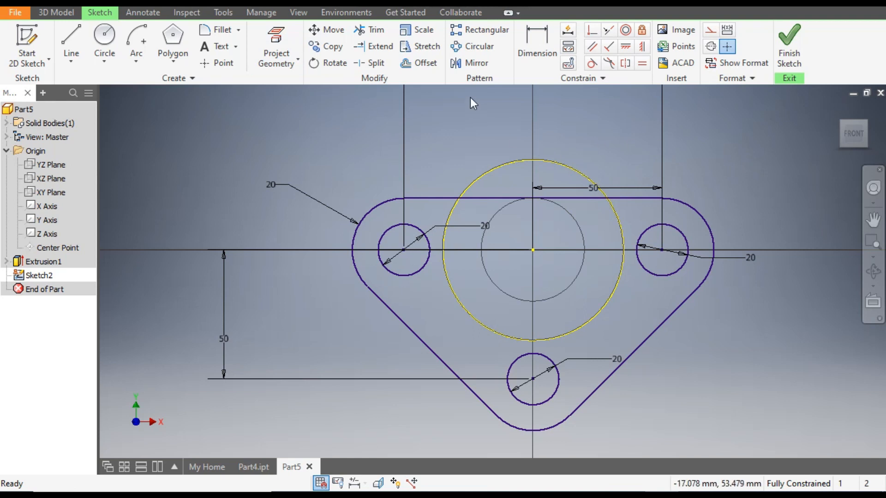
Trim the part of the flange's upper edge that lies inside the projected circle and finish the sketch
click(368, 33)
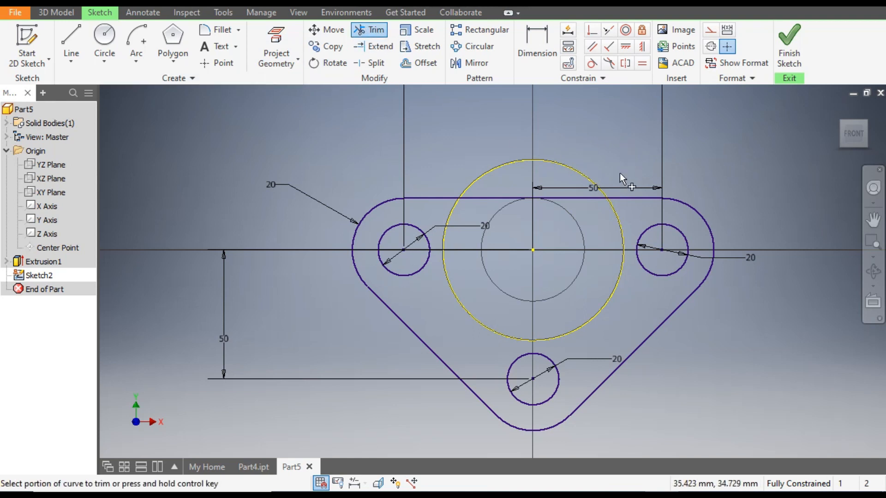
click(571, 196)
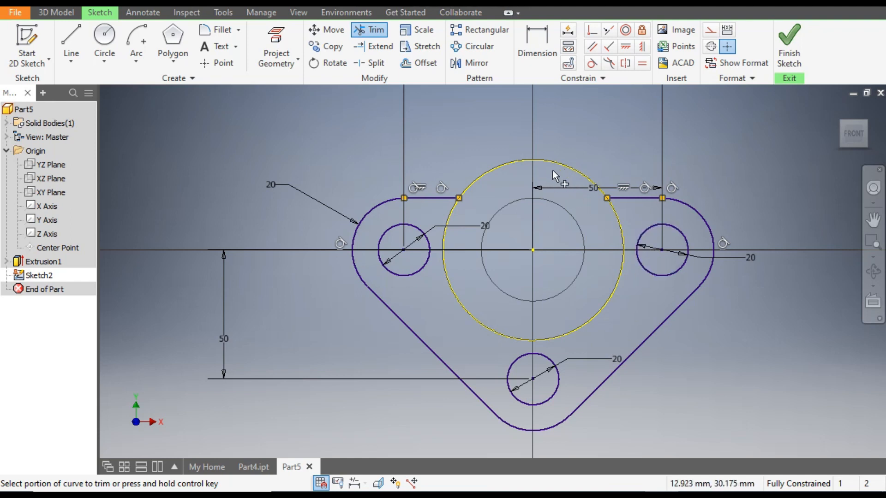
click(788, 43)
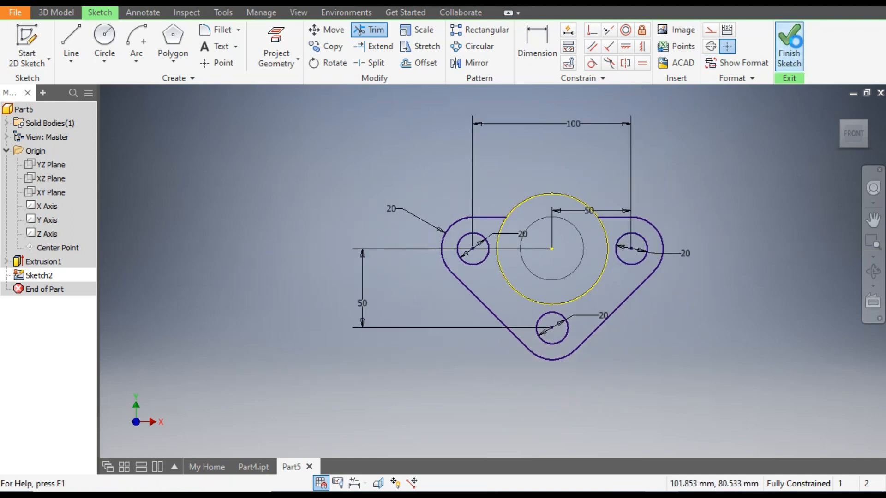
Start an extrusion of the triangular flange region outside the cylinder circle, leaving the three holes open
click(78, 47)
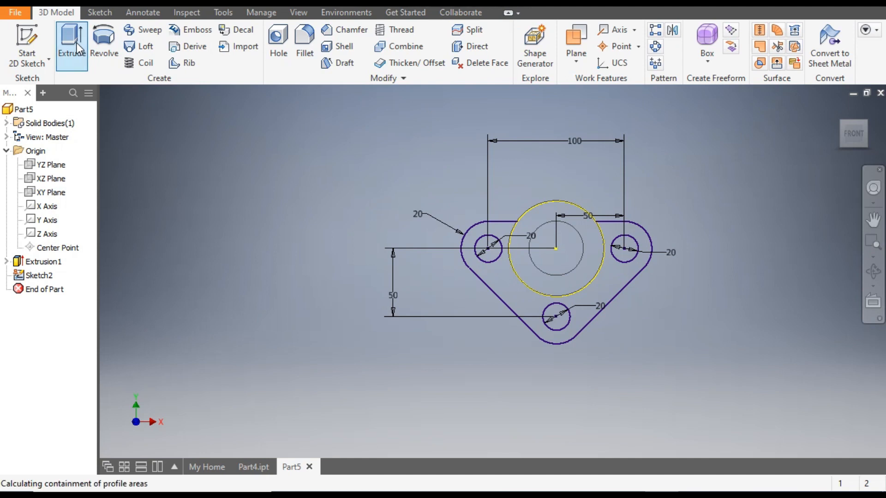
click(576, 297)
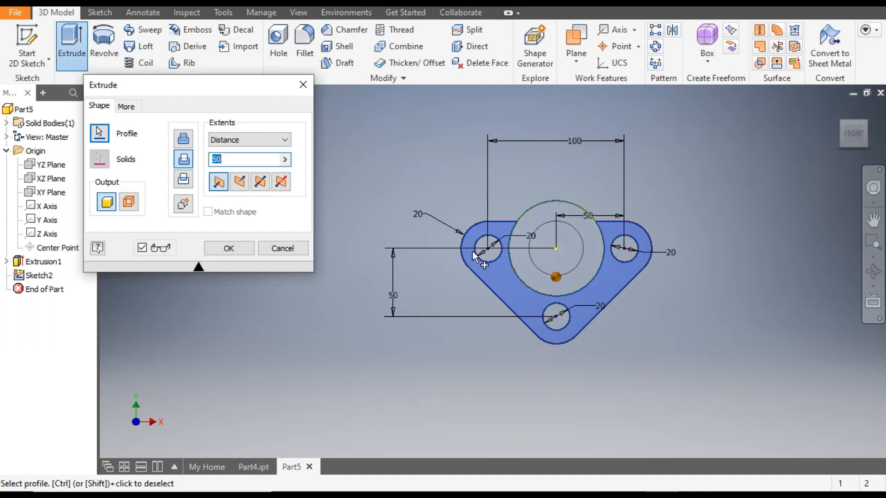
click(866, 123)
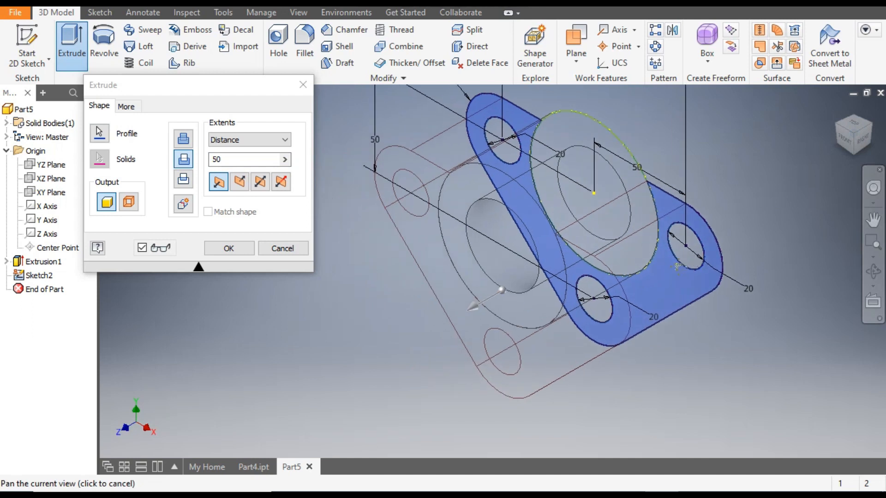
Change the model's visual style to Shaded with Edges
click(298, 13)
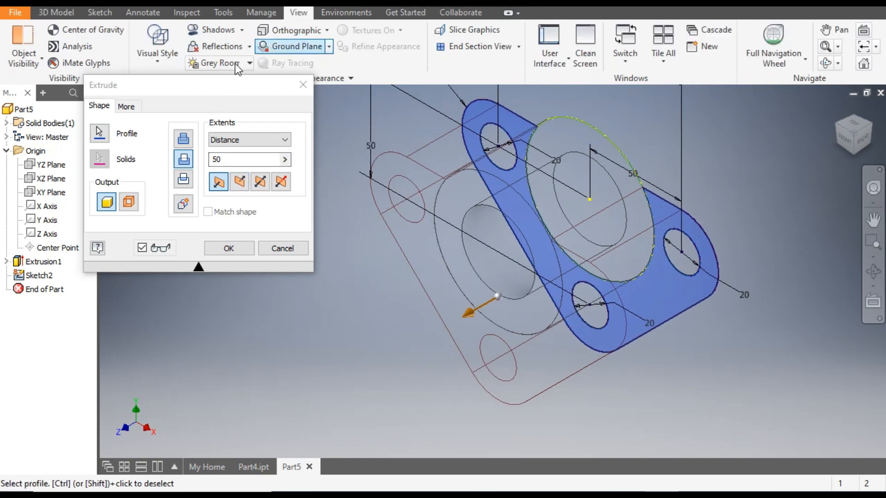
click(168, 59)
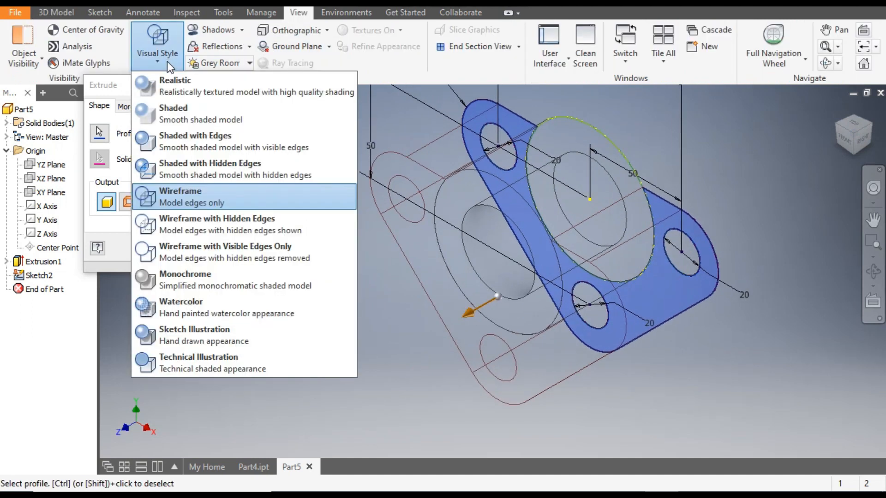
click(178, 134)
scroll(770, 243, up, 2)
middle_drag(771, 244, 735, 240)
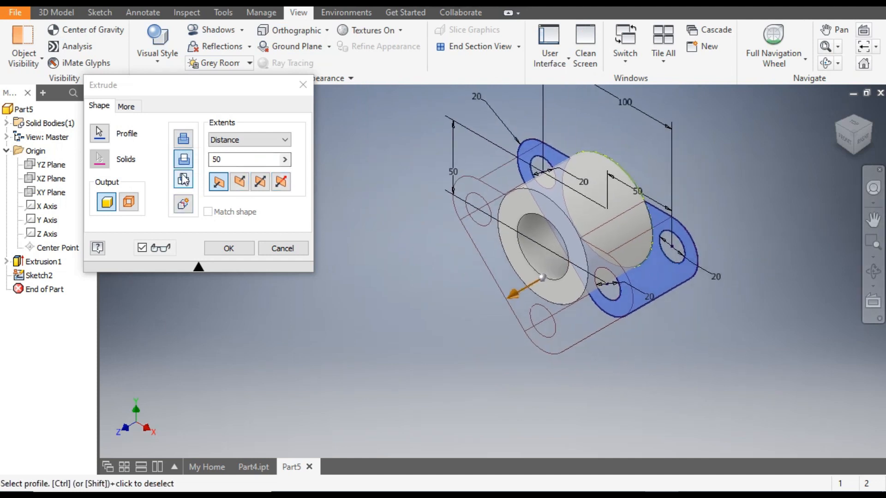
Join the flange extrusion to the cylinder with a distance of 12 mm
click(190, 141)
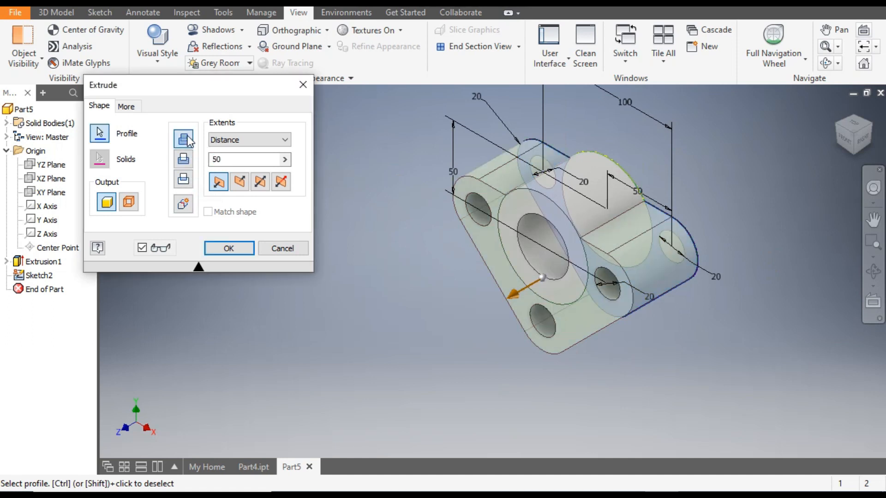
click(216, 159)
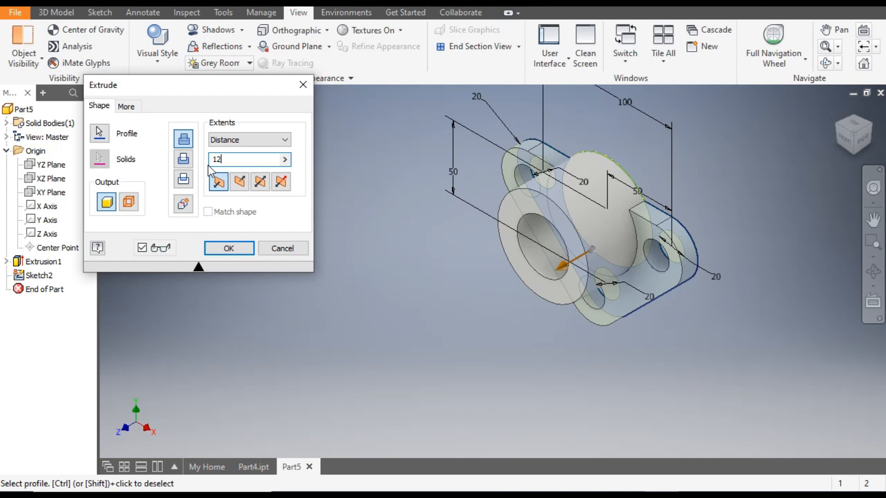
click(230, 248)
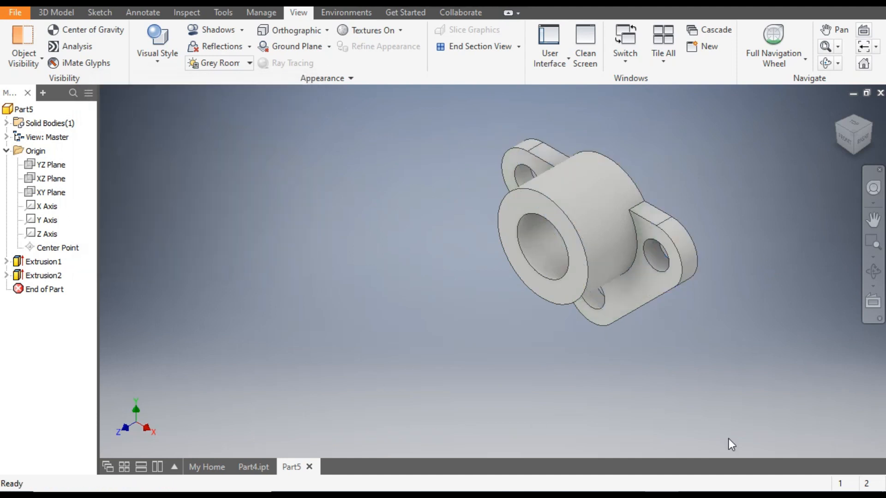
middle_drag(725, 229, 694, 229)
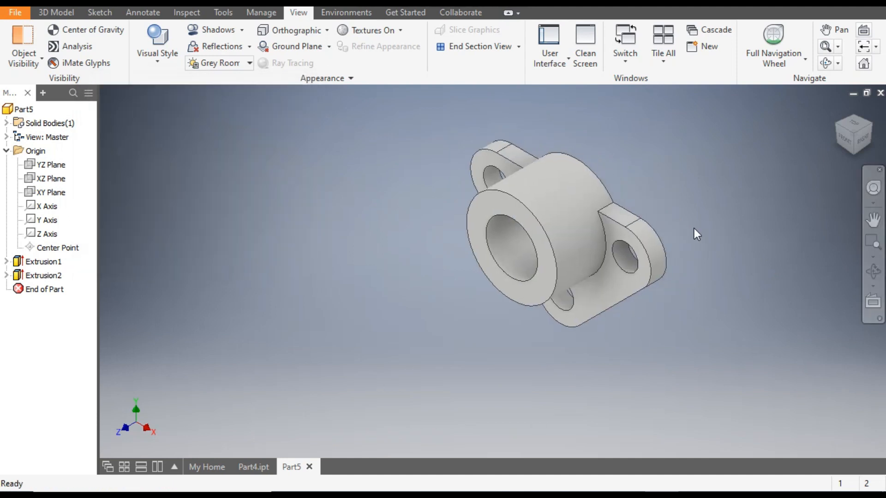
Apply 10 mm fillets to the two edges where the flange's upper sides meet the cylinder
click(50, 12)
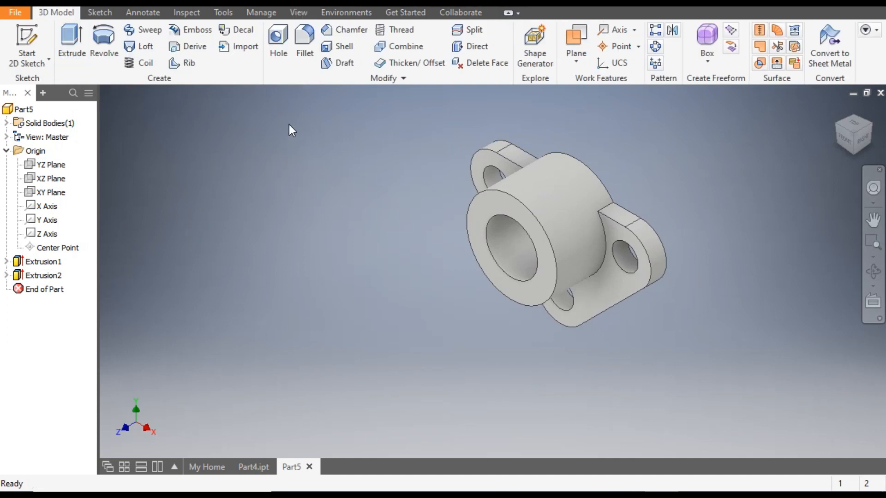
click(300, 37)
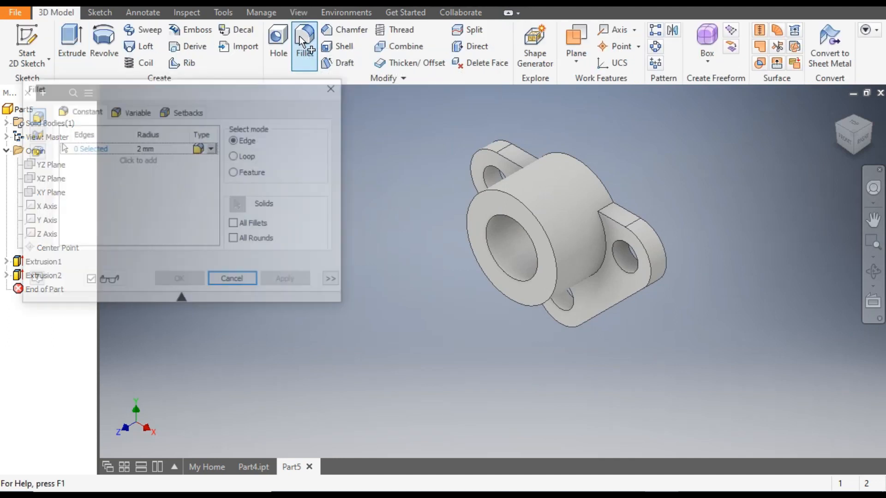
click(145, 147)
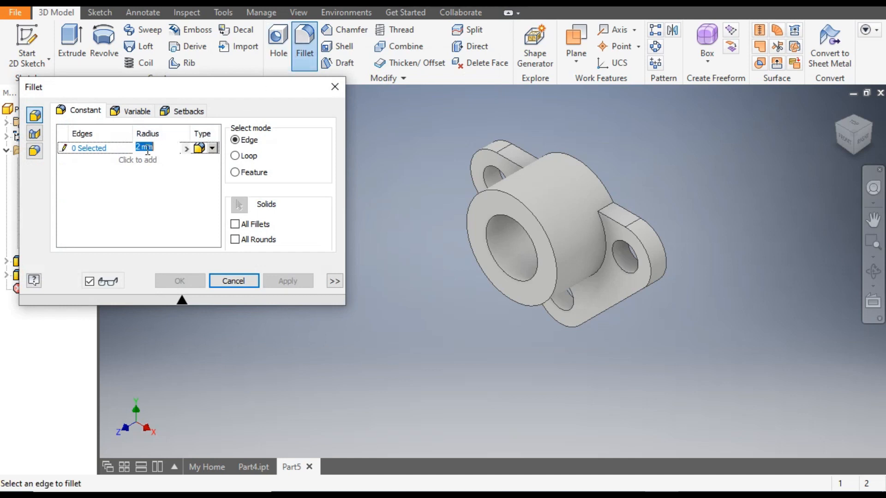
text(10)
click(84, 151)
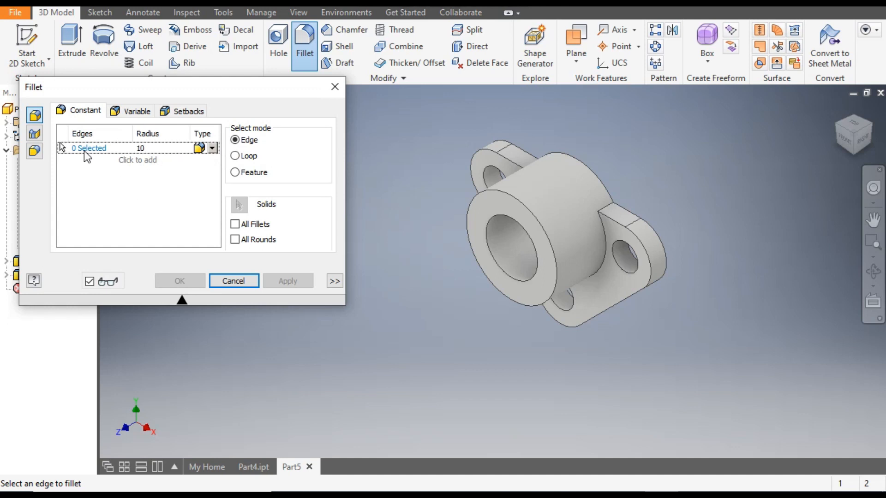
click(603, 206)
shift+middle_drag(605, 205, 597, 227)
click(426, 222)
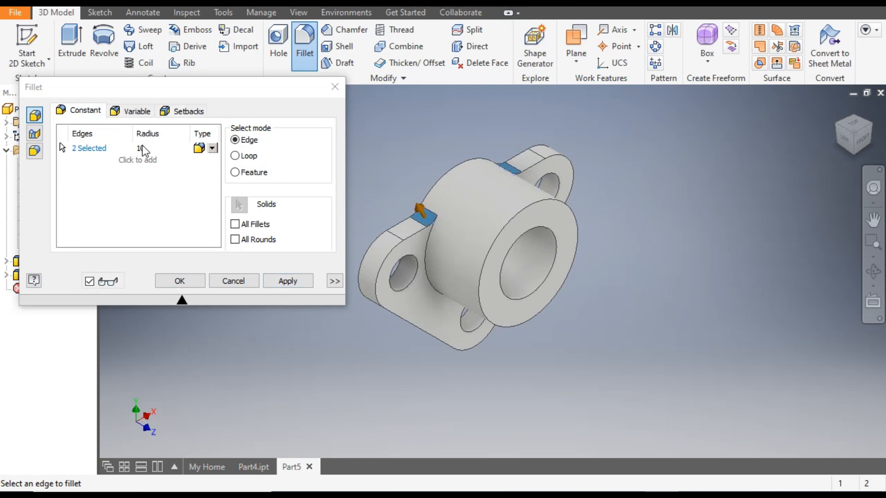
click(278, 282)
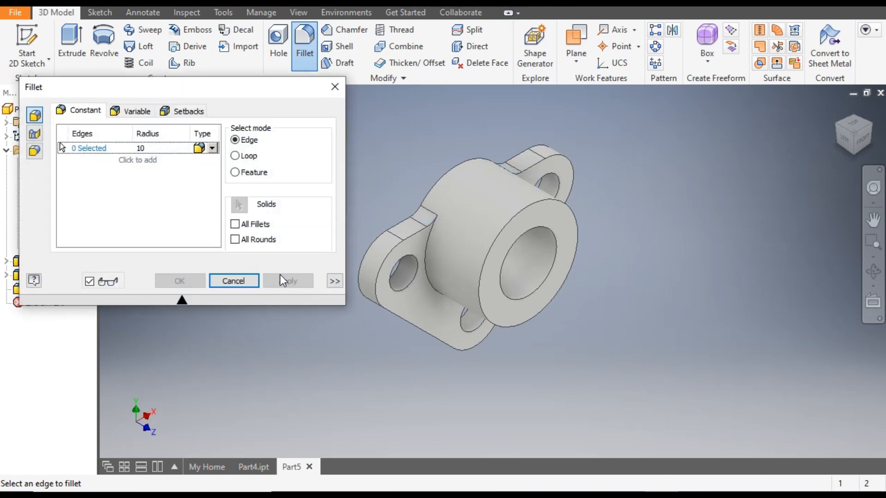
click(336, 91)
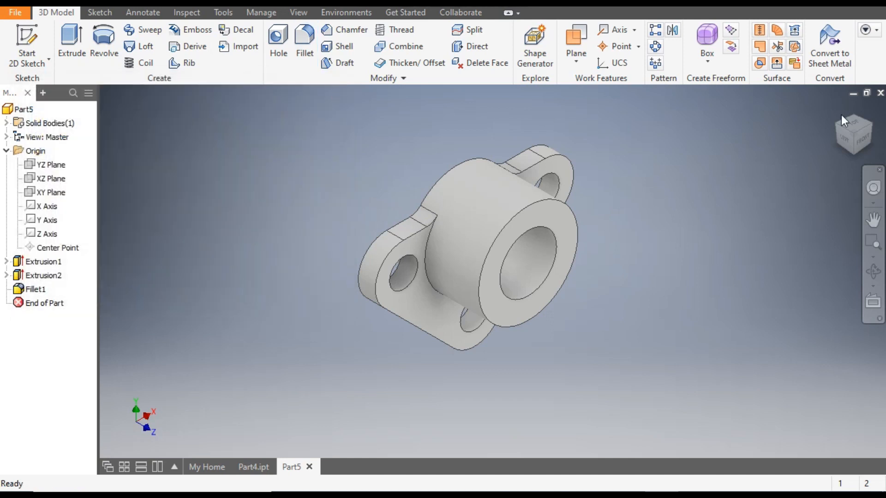
Examine the finished bracket in Part4.ipt from the right side to see where the upper lugs sit along the cylinder
drag(859, 123, 711, 236)
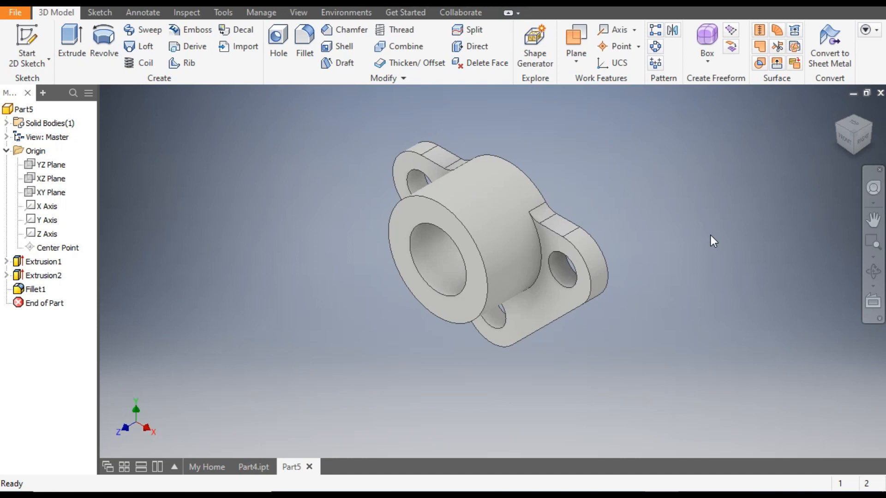
click(259, 467)
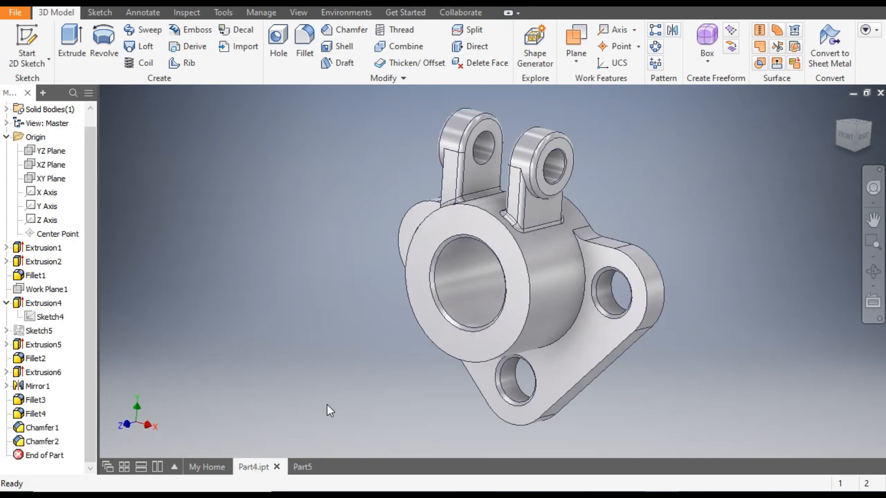
click(302, 466)
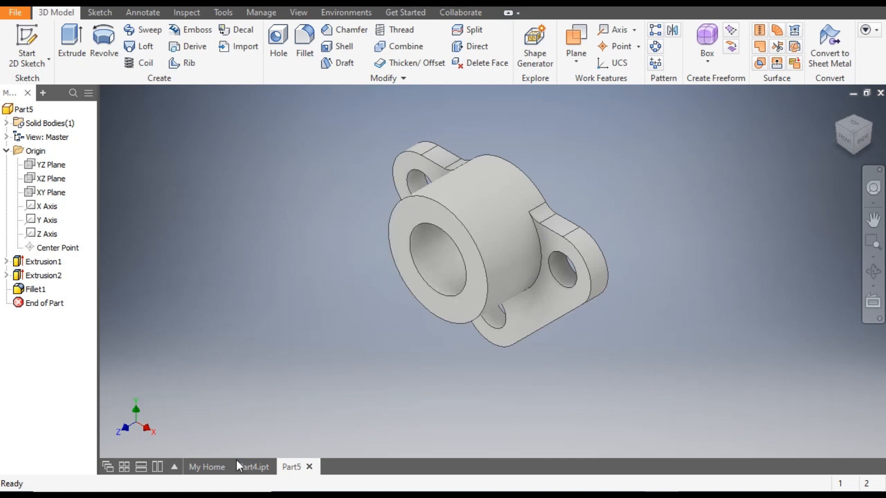
click(248, 467)
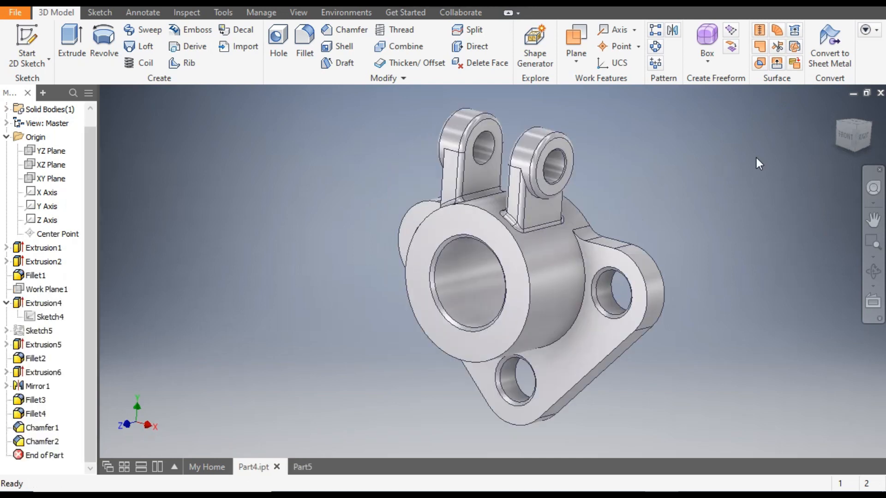
click(862, 136)
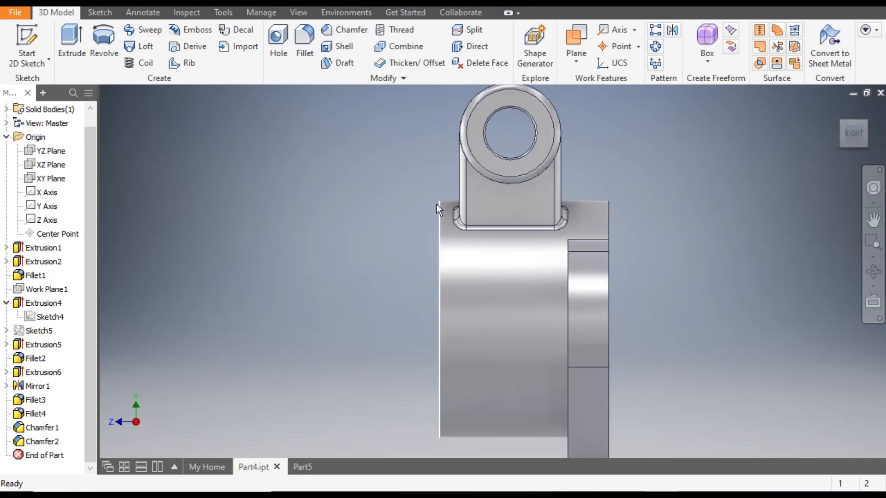
click(845, 122)
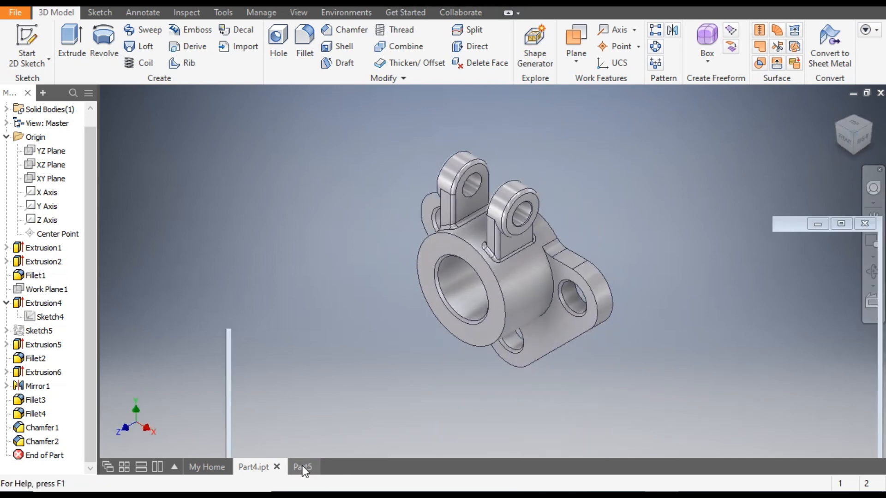
Return to Part5 and create a work plane offset -6 mm from the cylinder's front face
click(302, 467)
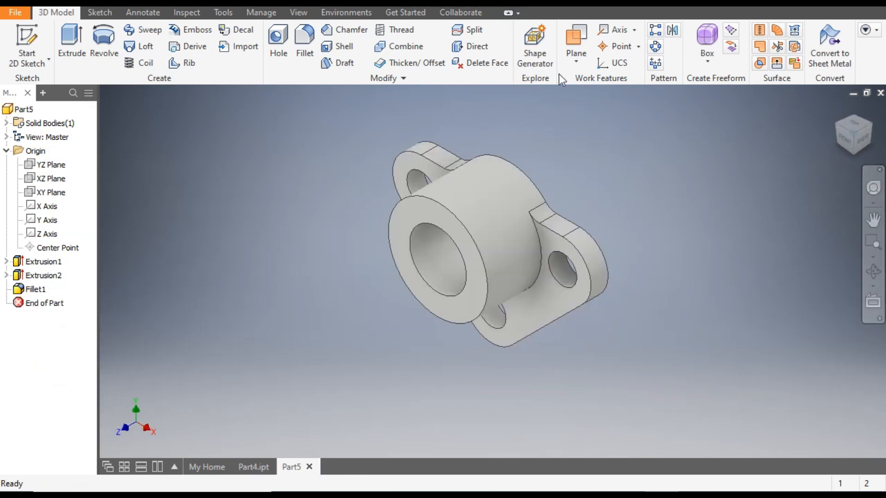
click(573, 64)
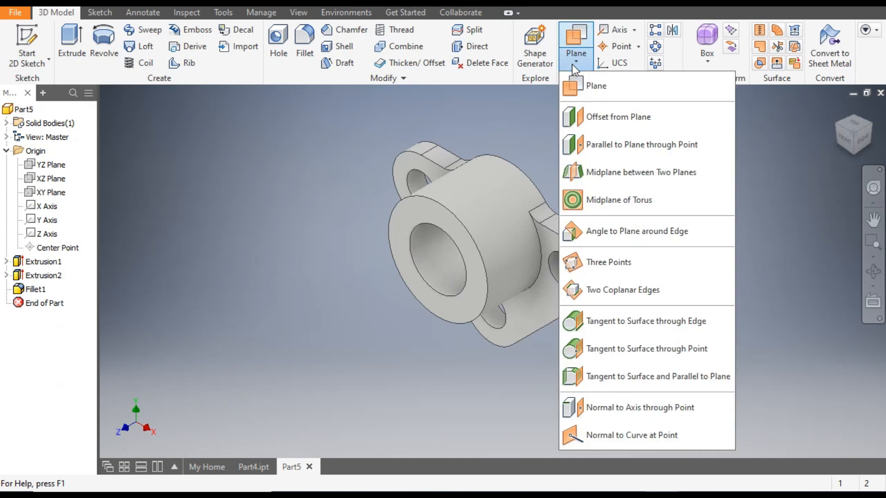
click(589, 115)
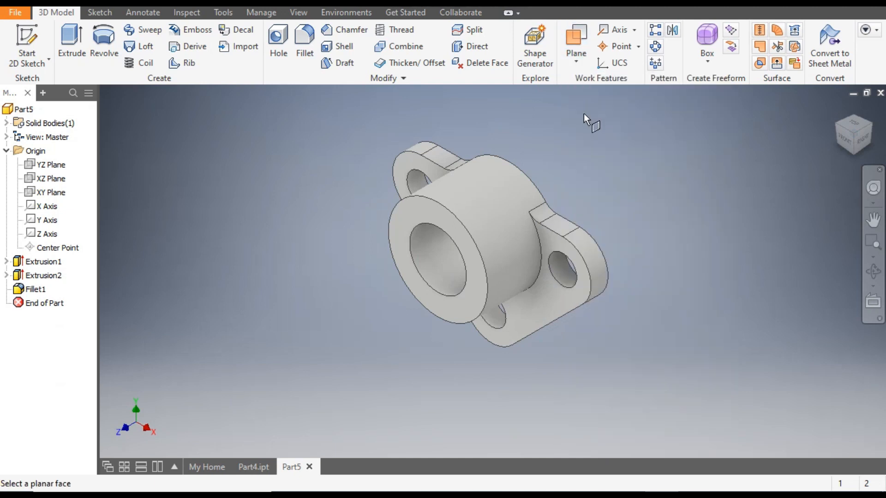
click(426, 216)
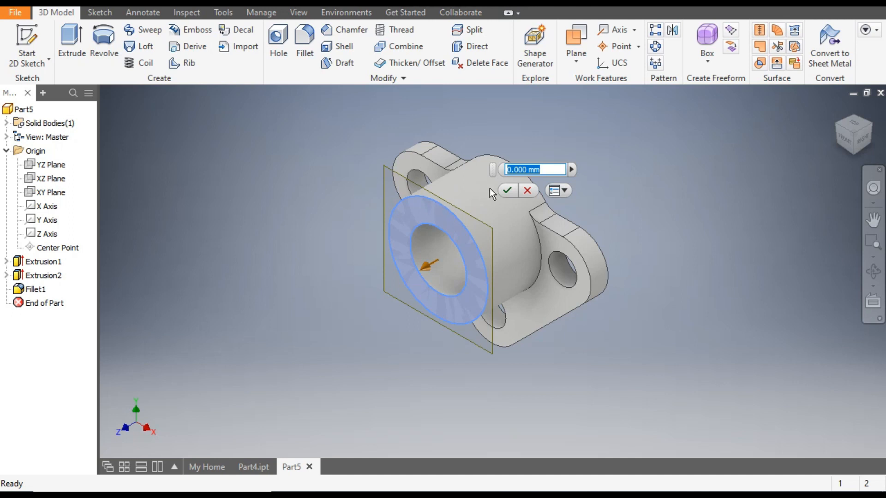
text(-6)
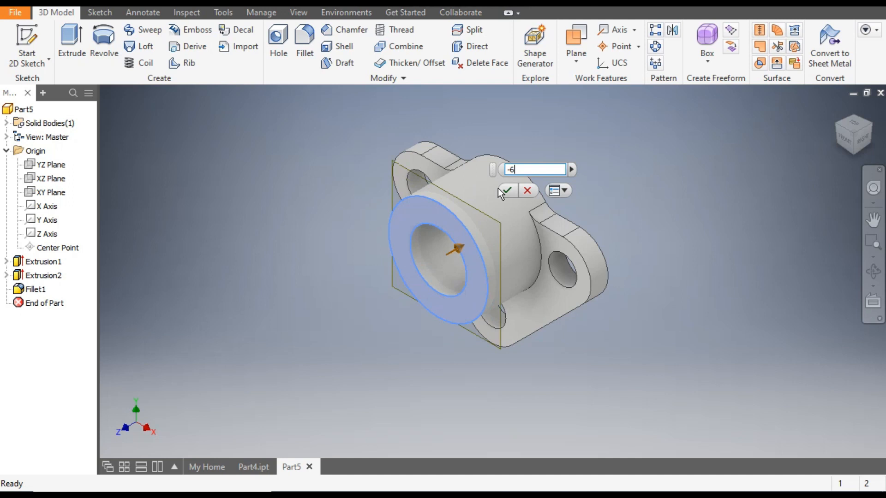
click(862, 137)
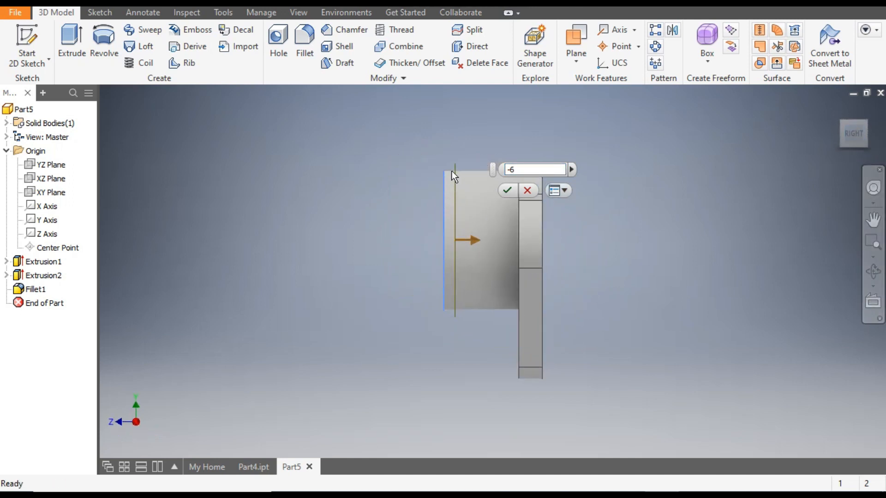
click(509, 190)
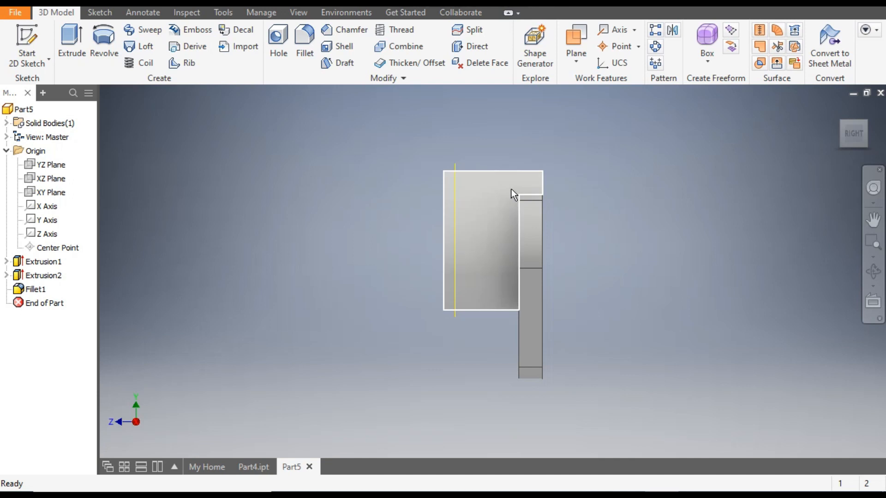
Start a sketch on the offset work plane and project the cylinder's outer circular edge into it
click(841, 121)
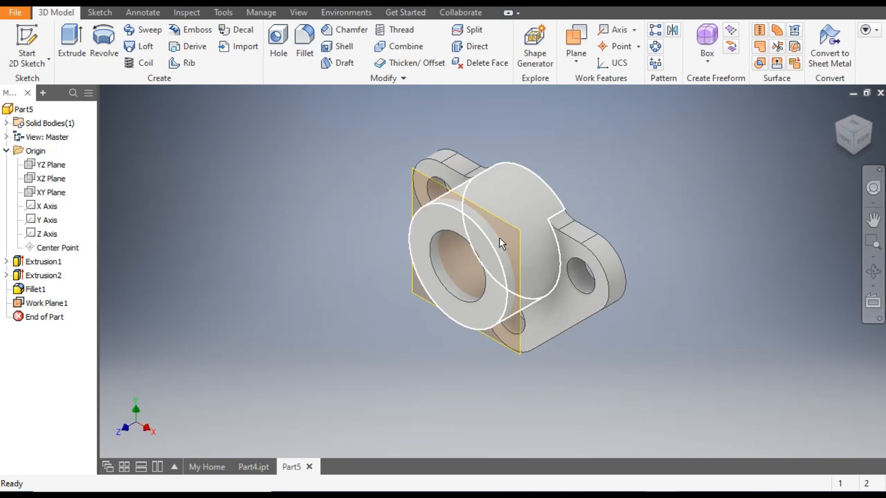
click(511, 226)
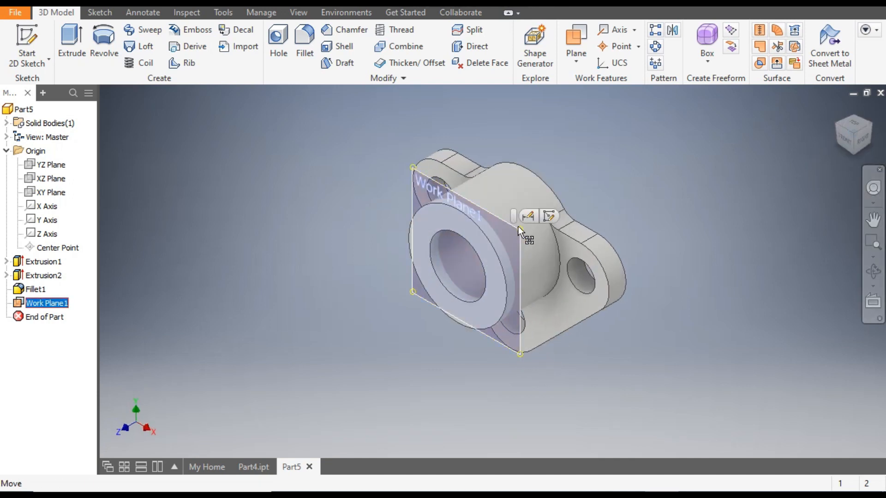
click(546, 216)
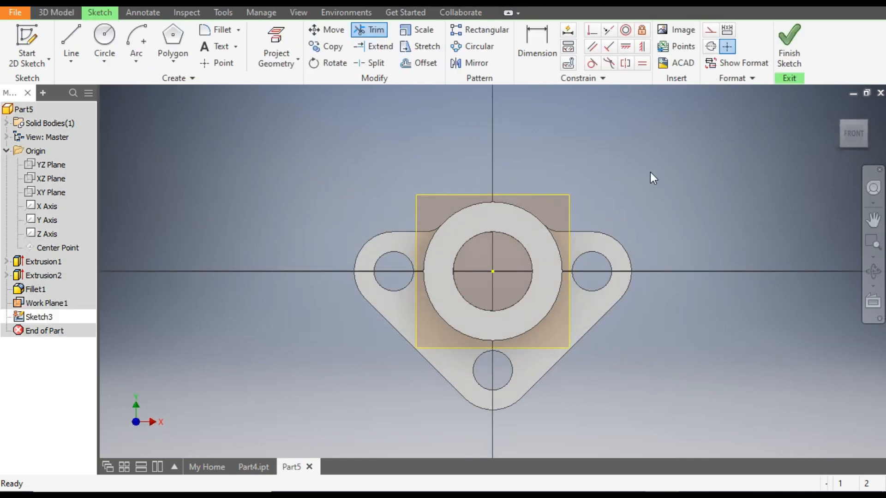
click(513, 205)
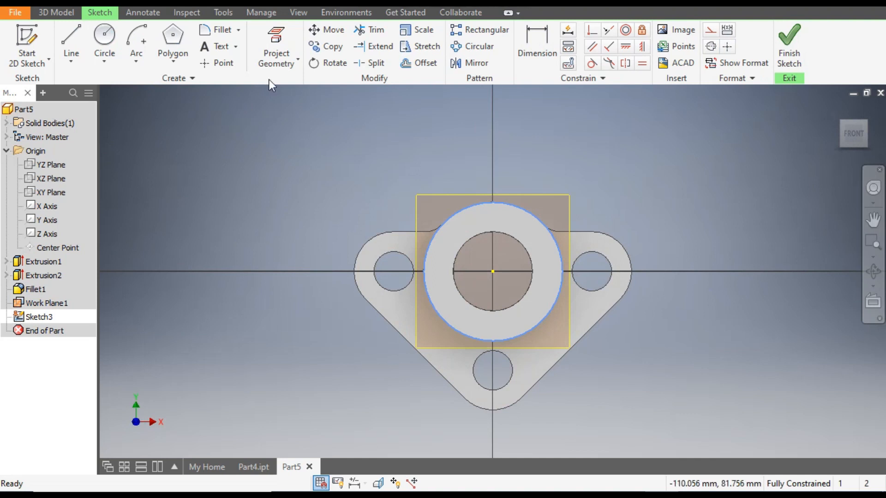
click(279, 38)
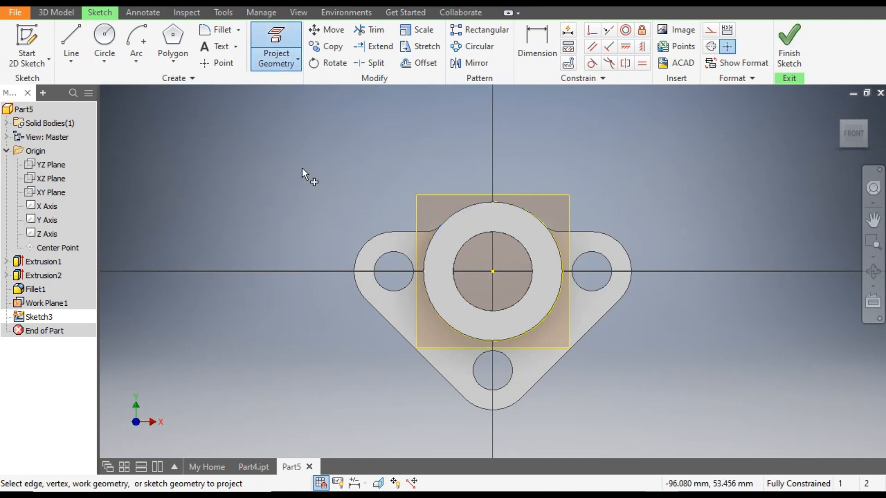
Draw a vertical line about 79 mm long upward from the cylinder's center and convert it to a construction line
key(Escape)
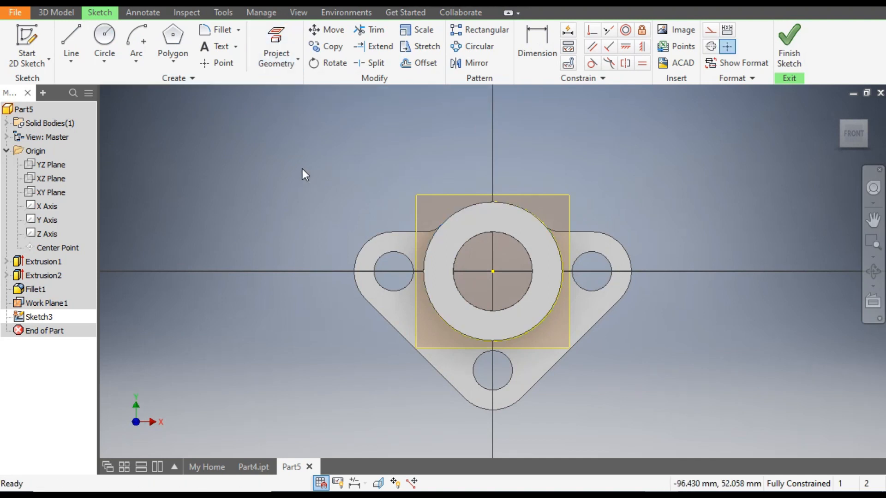
click(71, 32)
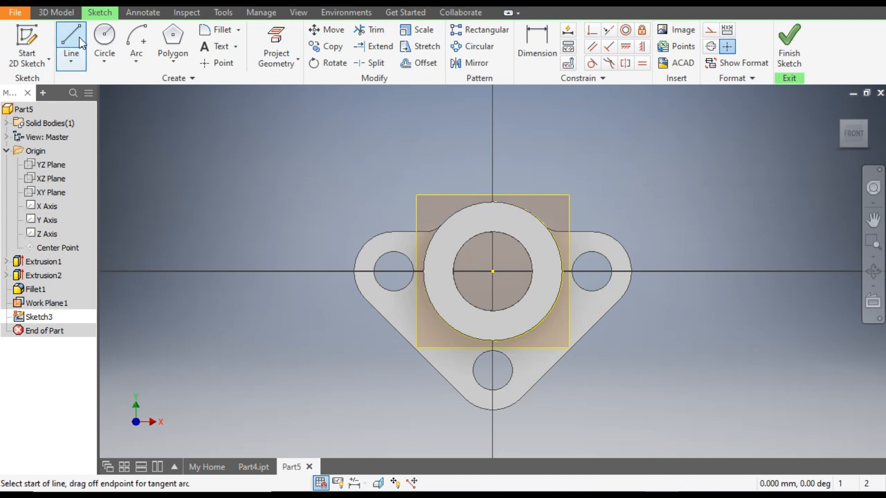
click(493, 272)
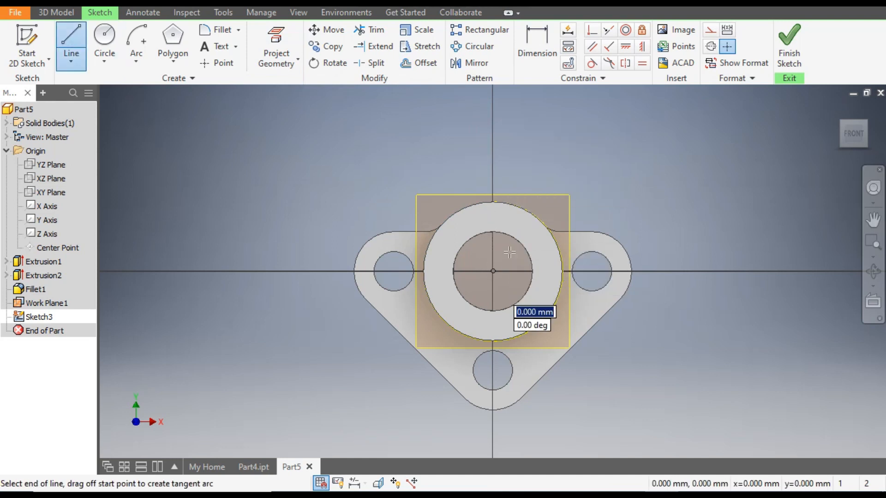
click(492, 114)
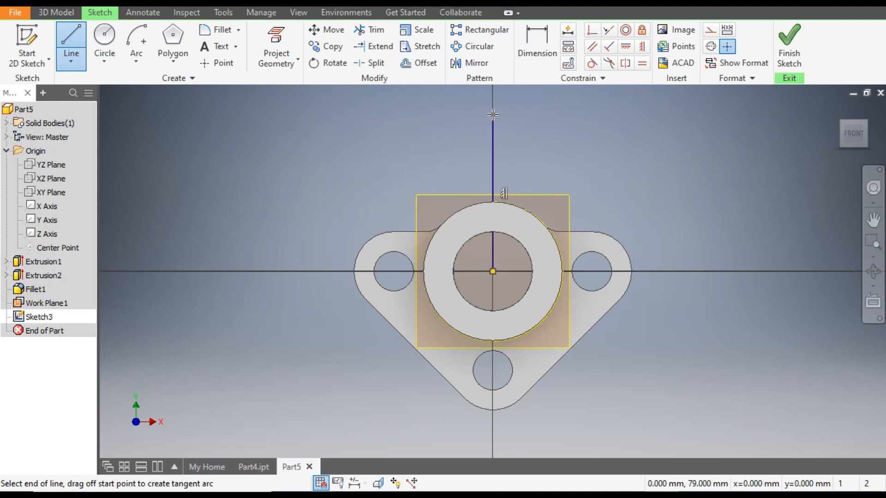
key(Escape)
click(496, 146)
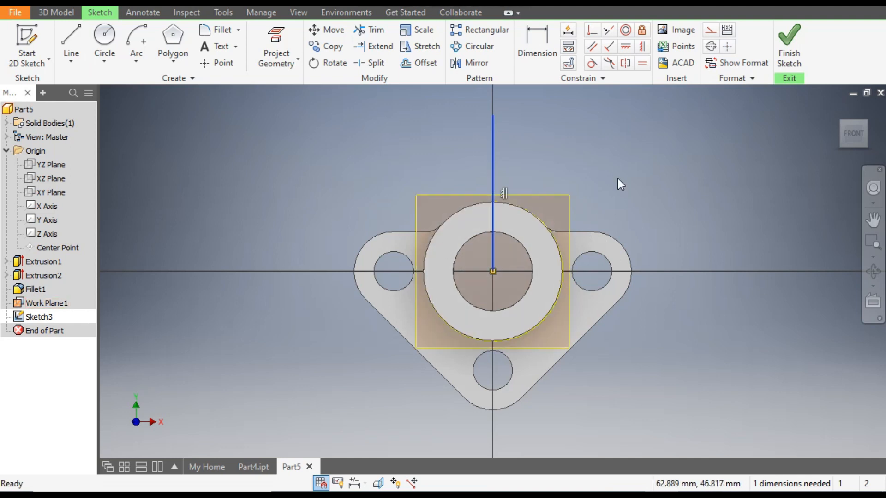
click(709, 33)
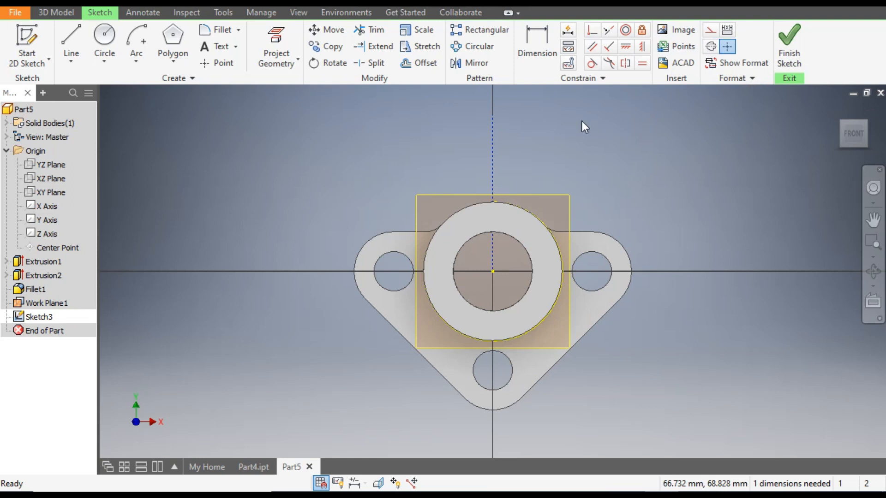
Sketch an open three-sided lug outline beside the construction line, about 17 mm wide, starting and ending on the projected circle, with its top about 74 mm above center
click(71, 39)
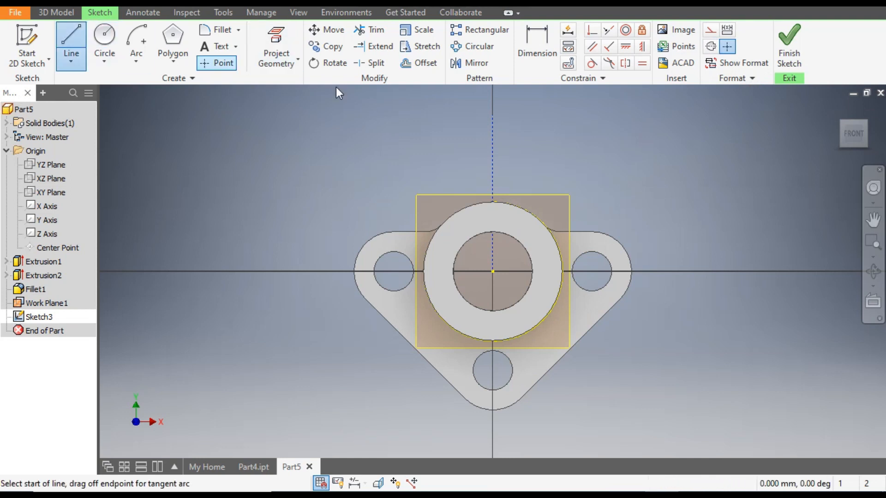
click(514, 205)
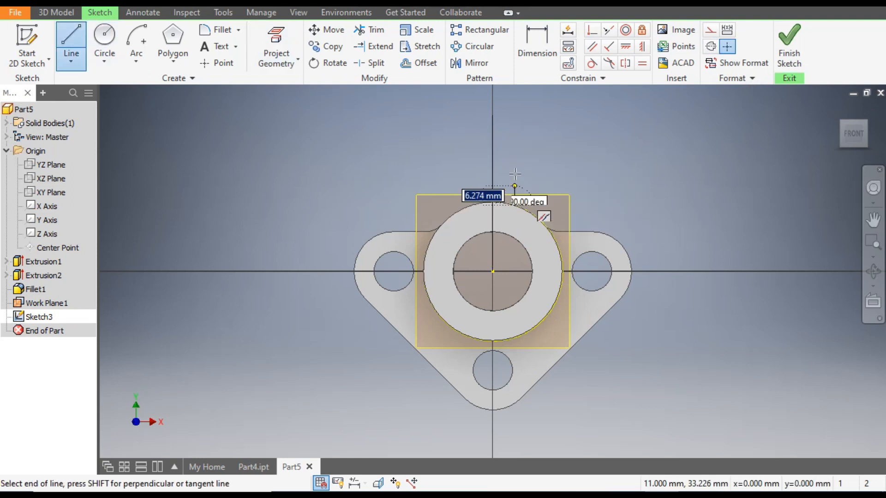
click(514, 125)
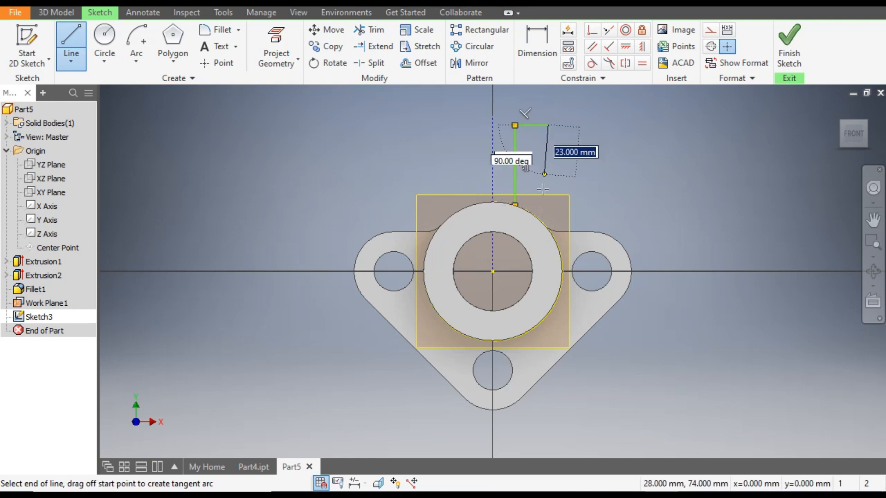
double_click(544, 224)
key(Escape)
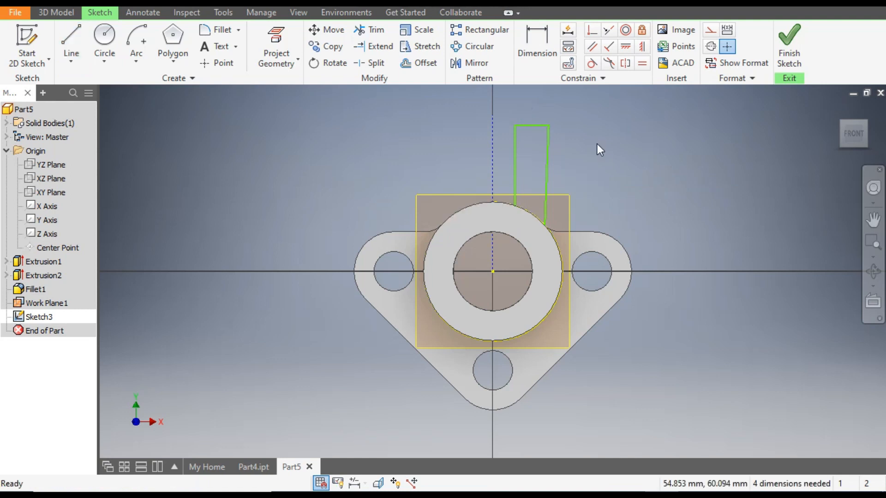
Dimension the lug's inner side at 12.5 mm from the vertical construction line
click(539, 52)
click(514, 165)
click(493, 165)
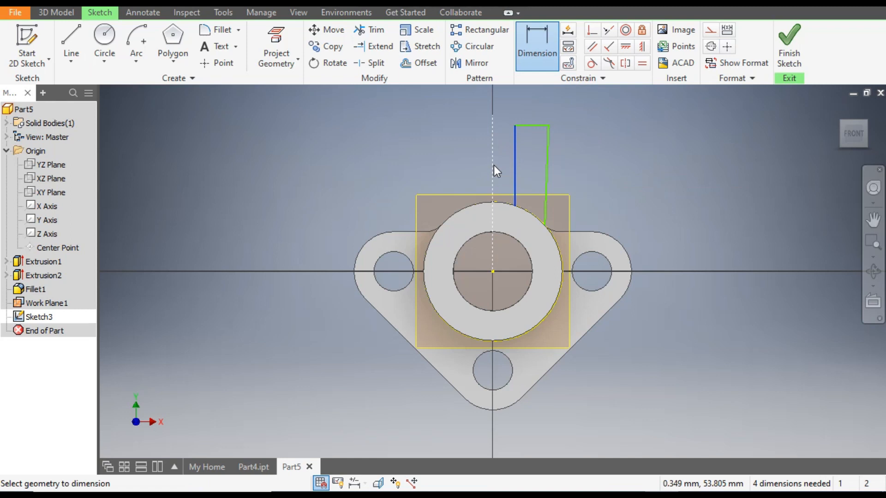
click(502, 162)
text(12.5)
key(Return)
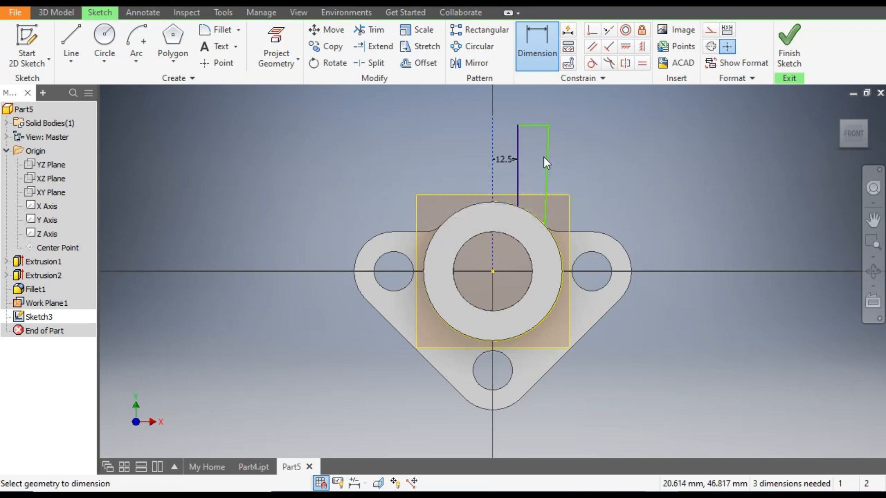
Dimension the lug's top edge to a width of 10 mm
click(535, 122)
click(533, 110)
text(10)
key(Return)
key(Escape)
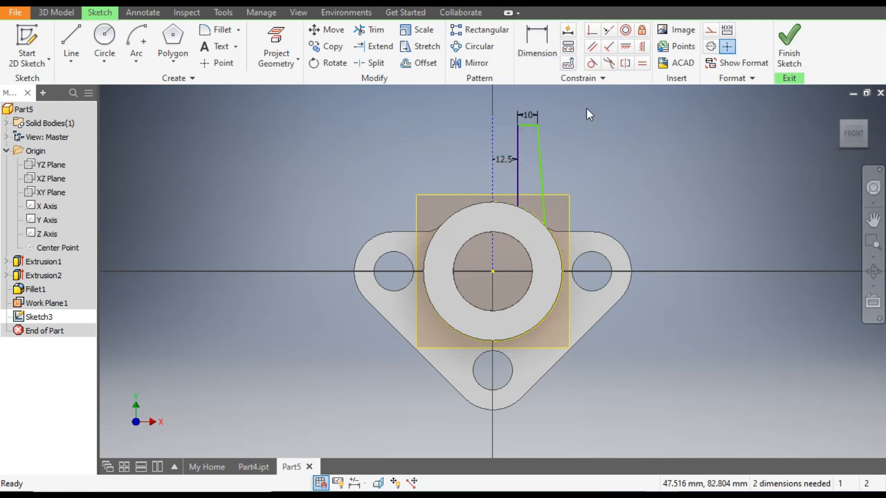
Try to straighten the lug's slanted outer side with a vertical constraint and by moving its lower endpoint
click(543, 162)
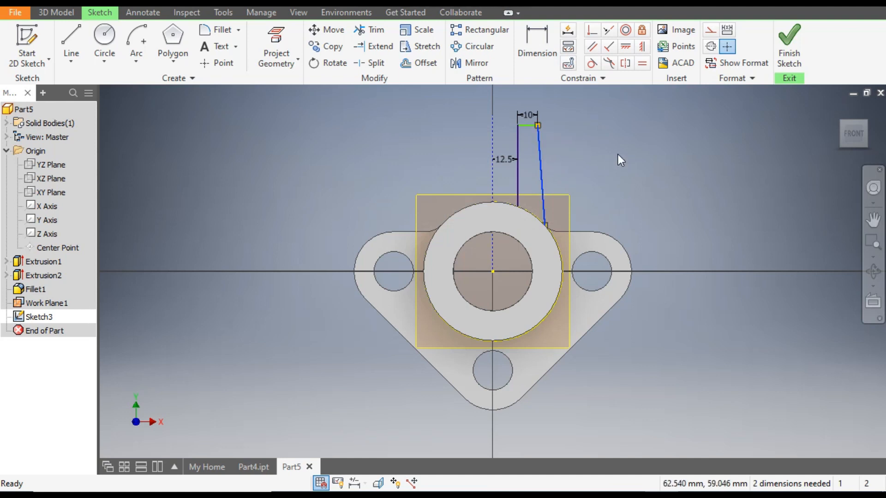
click(642, 48)
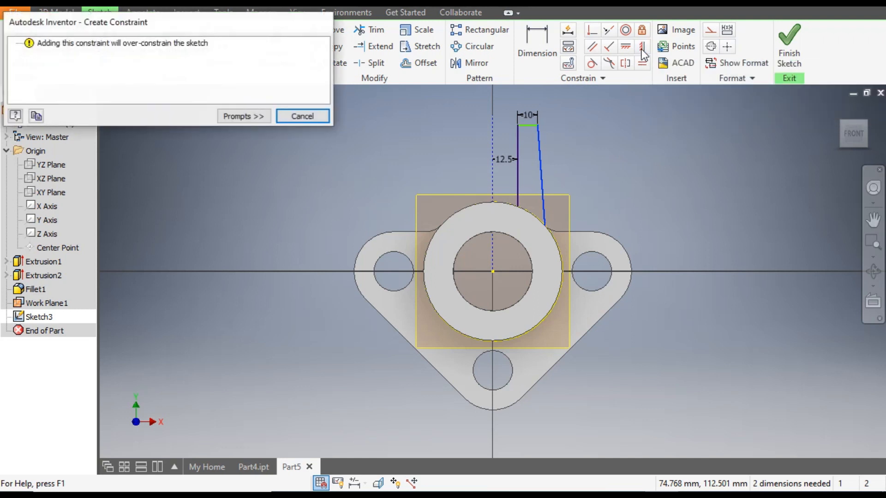
click(302, 116)
key(Escape)
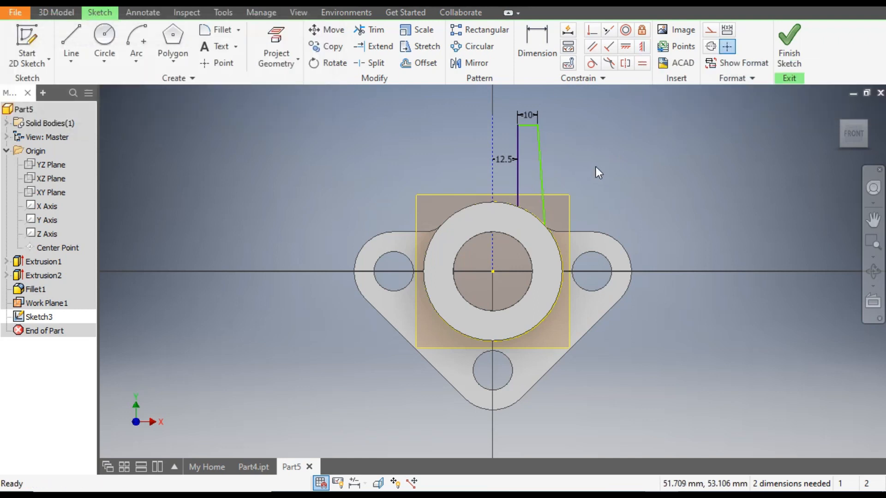
scroll(510, 227, up, 4)
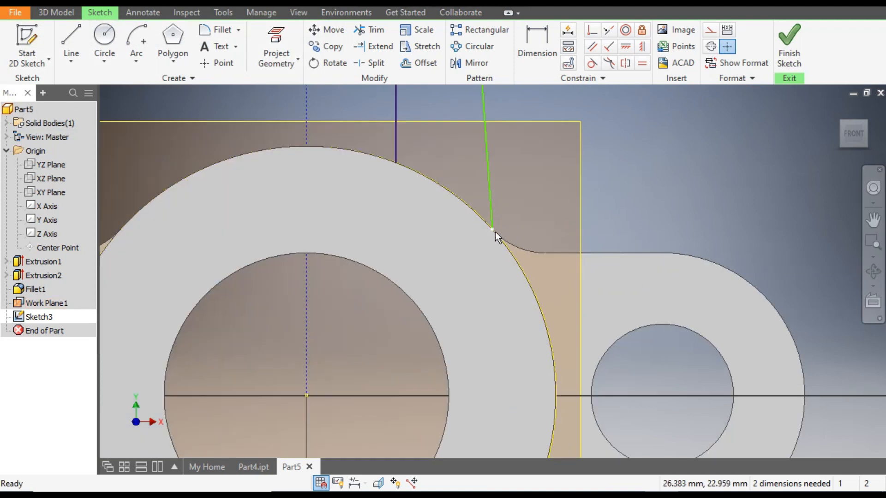
drag(497, 229, 517, 243)
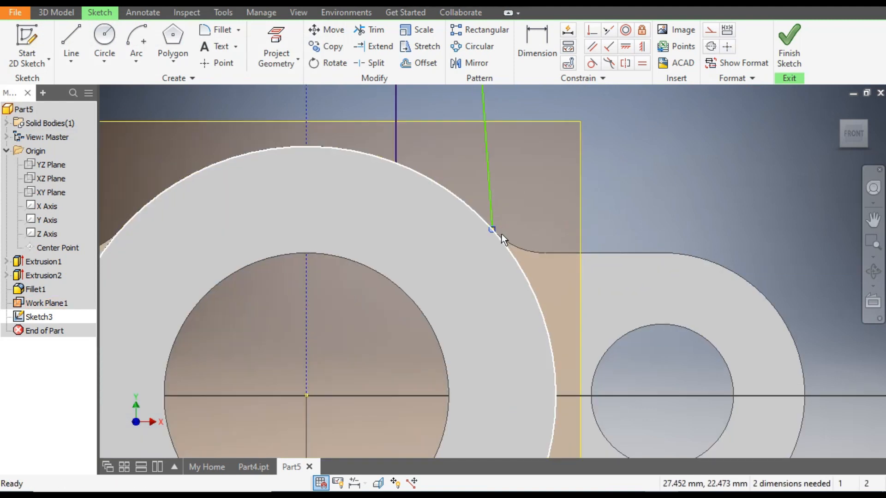
Replace the lug's slanted outer side with a vertical line about 61 mm long, from the top edge's outer end down past the projected circle
scroll(520, 210, down, 4)
click(509, 220)
key(Delete)
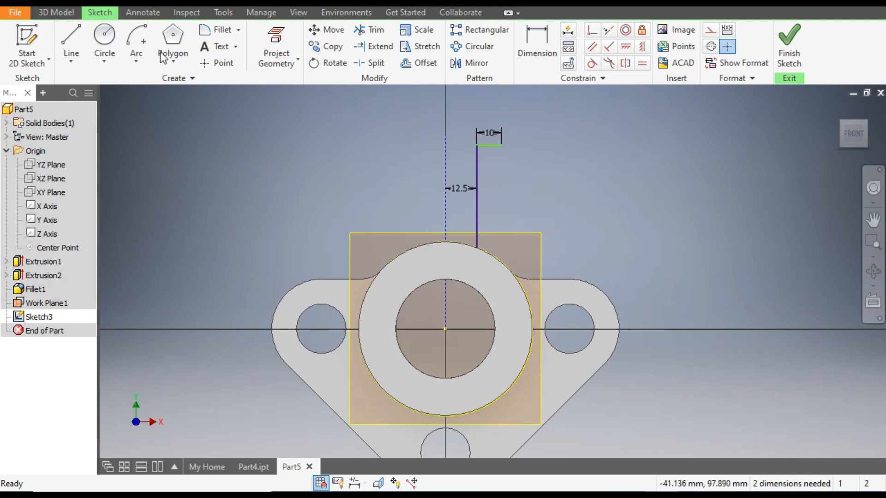
click(73, 35)
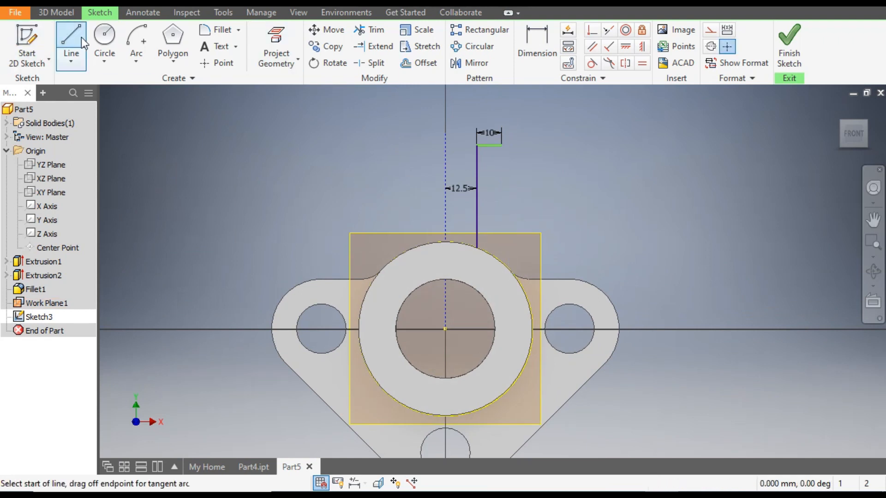
click(501, 146)
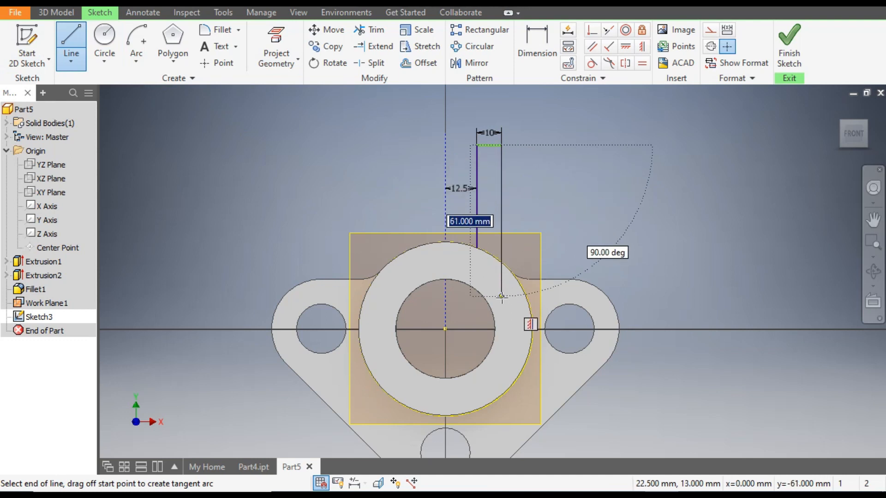
click(502, 297)
key(Escape)
key(Escape)
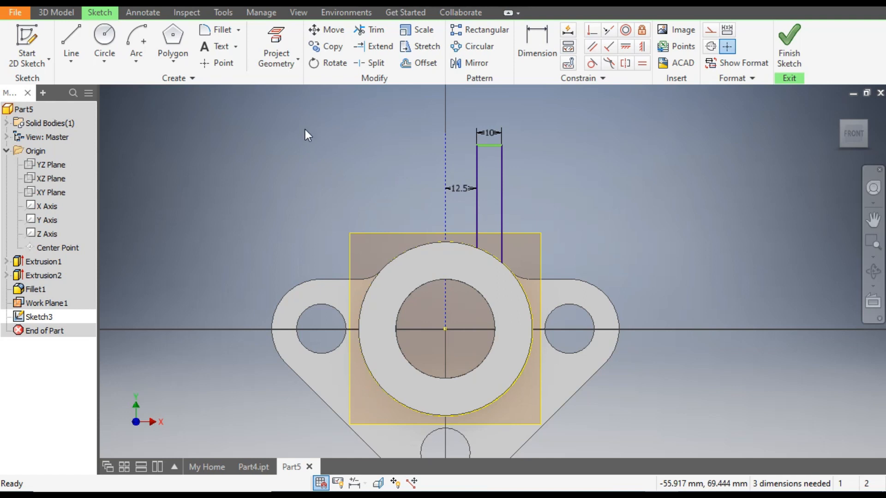
Switch the visual style to Wireframe and trim the part of the lug's outer side that extends inside the projected circle
click(299, 12)
click(172, 64)
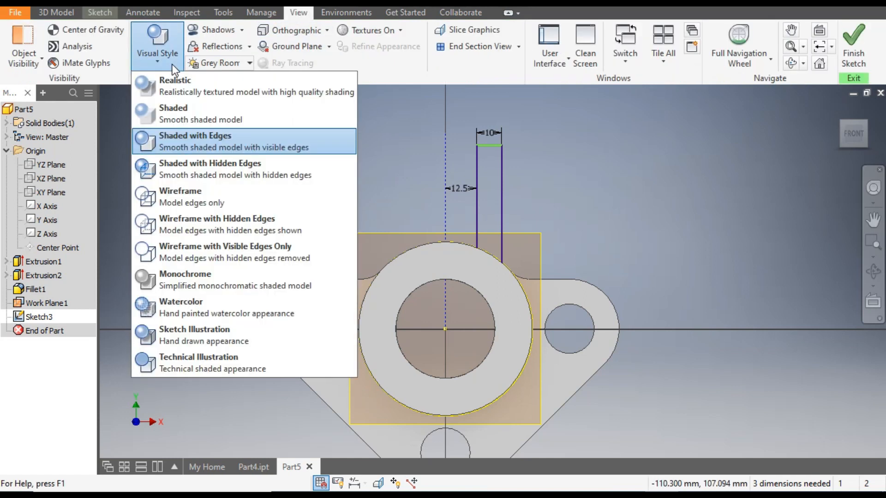
click(192, 190)
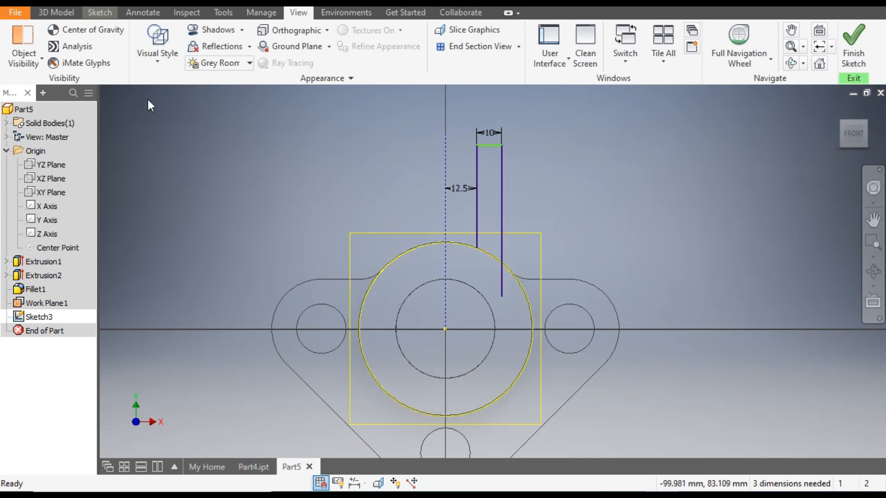
click(111, 14)
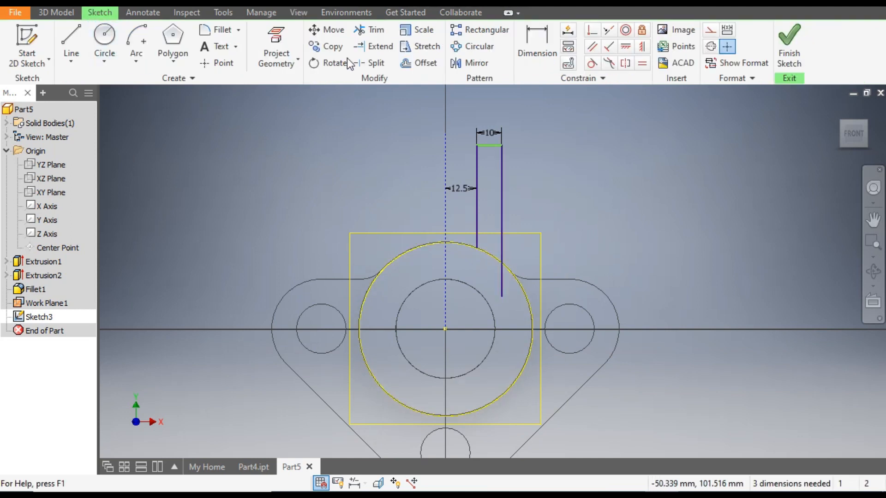
click(371, 30)
click(505, 286)
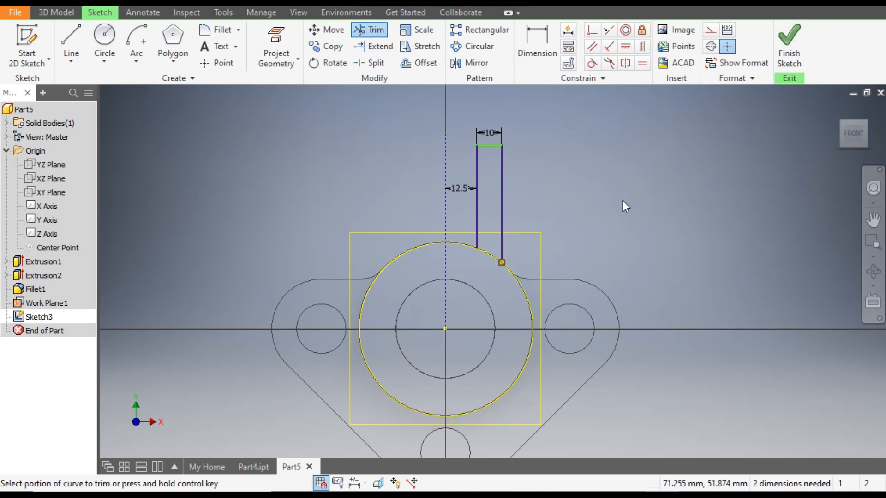
key(Escape)
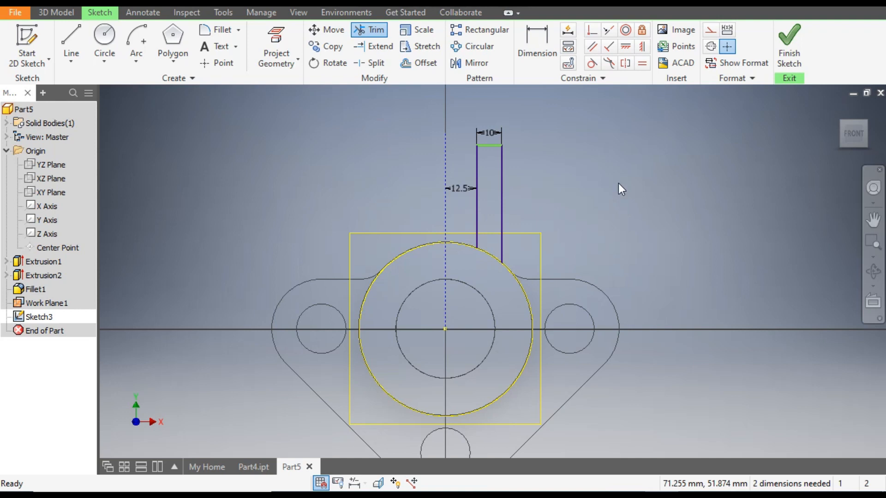
Dimension the lug's top edge at 70 mm above the cylinder's center point
click(538, 48)
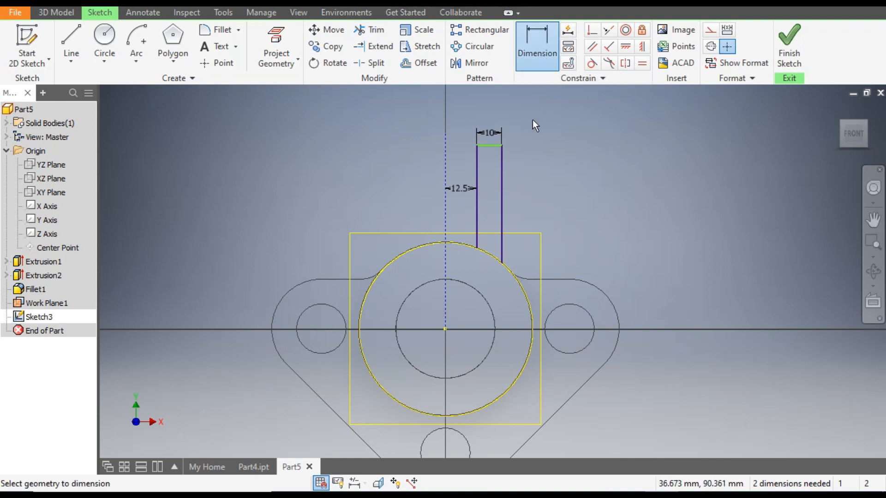
click(486, 146)
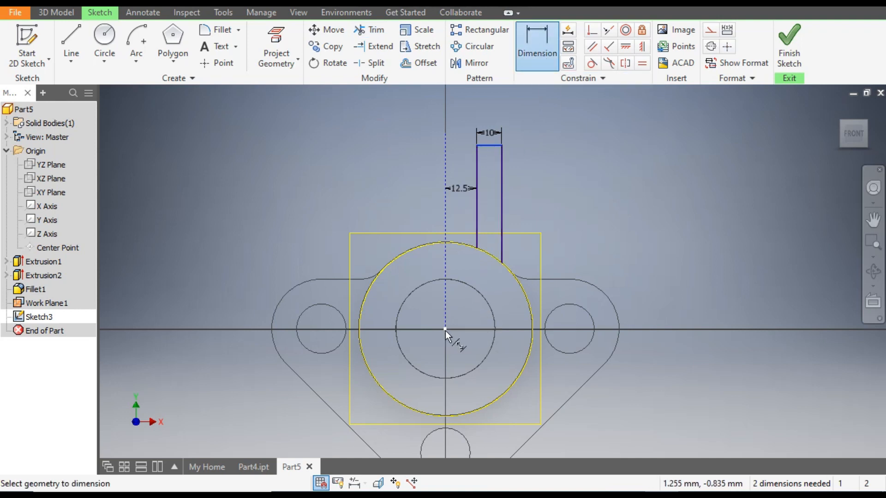
click(244, 258)
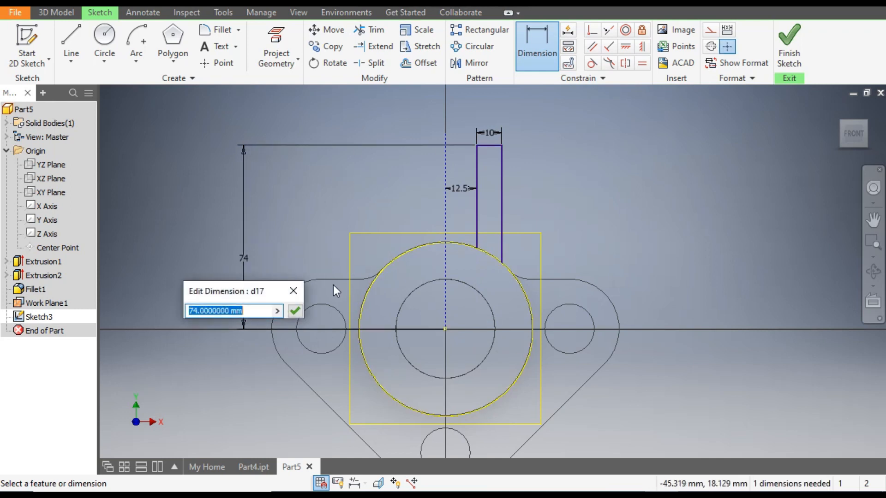
text(70)
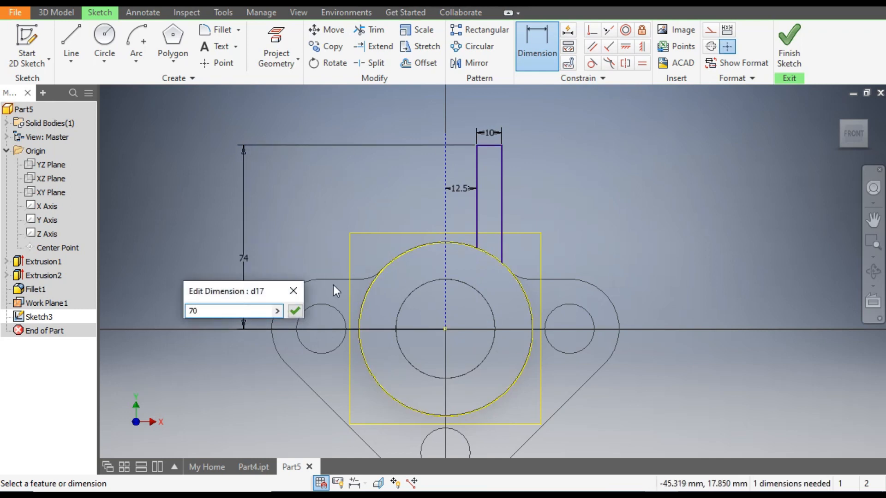
key(Return)
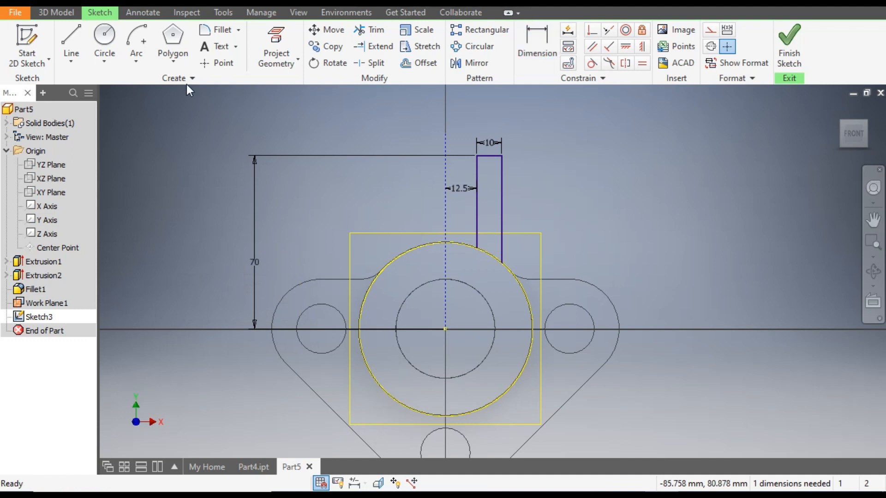
Draw a 35 mm radius center-point arc about the cylinder's center, over the projected circle's upper part between the two flange fillets
click(138, 56)
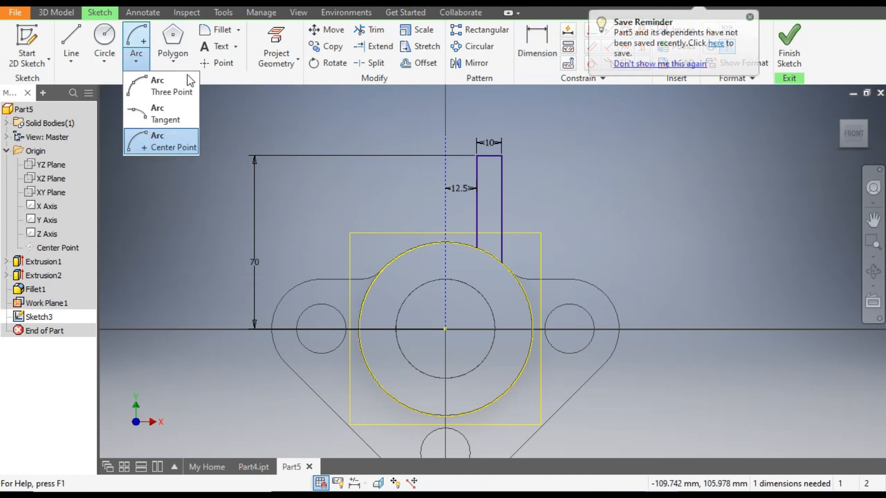
click(171, 147)
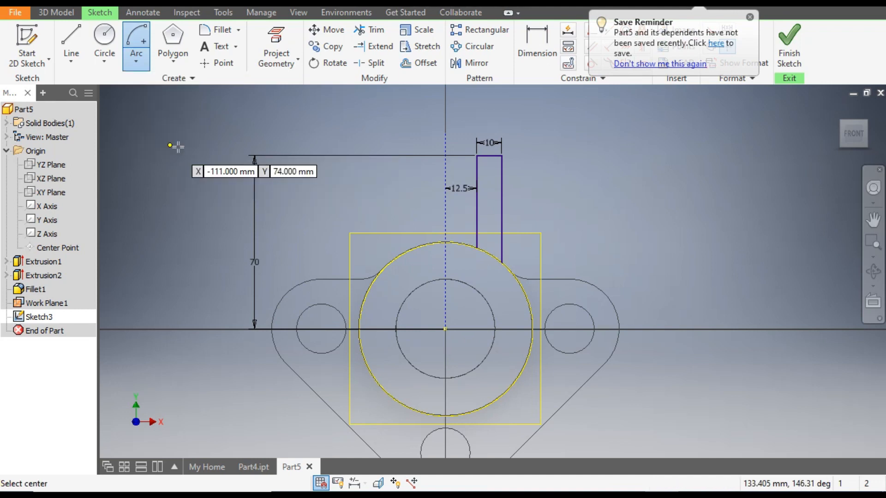
click(444, 328)
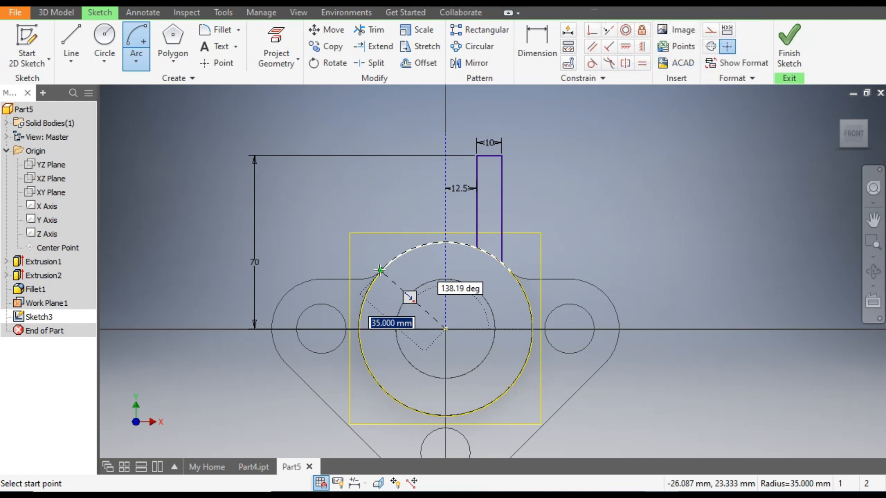
click(385, 267)
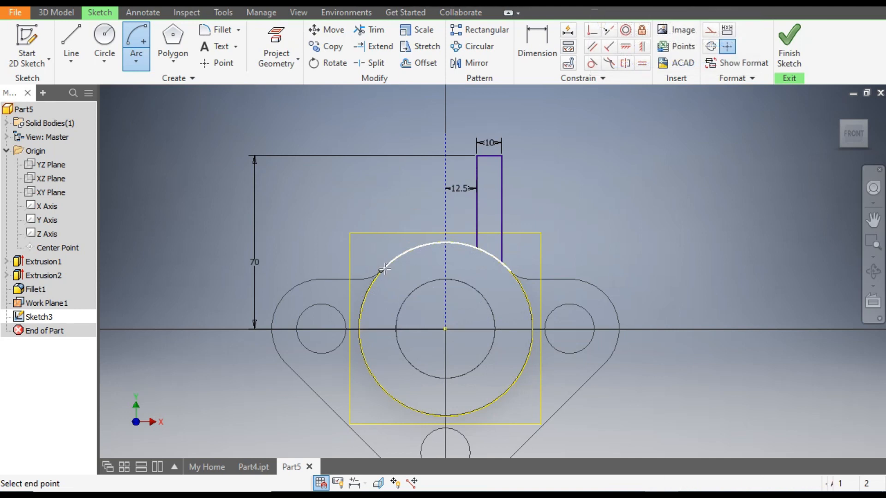
click(509, 271)
key(Escape)
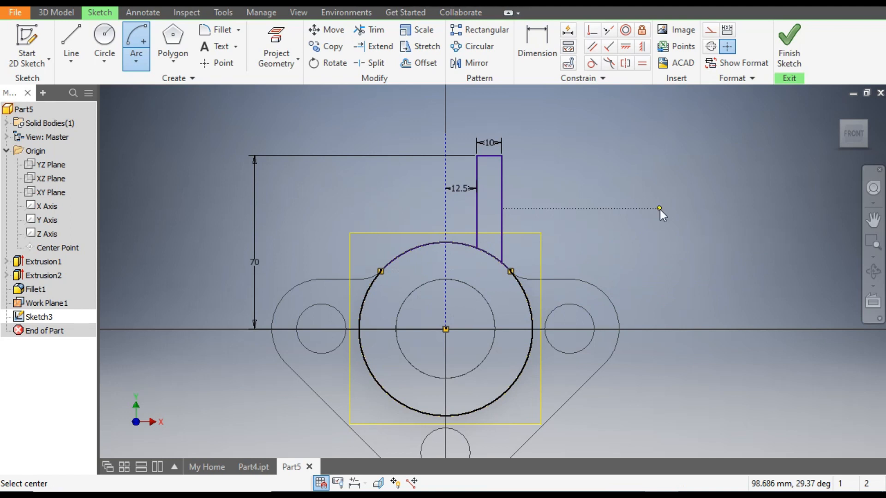
Convert the projected cylinder circle to construction geometry
click(524, 288)
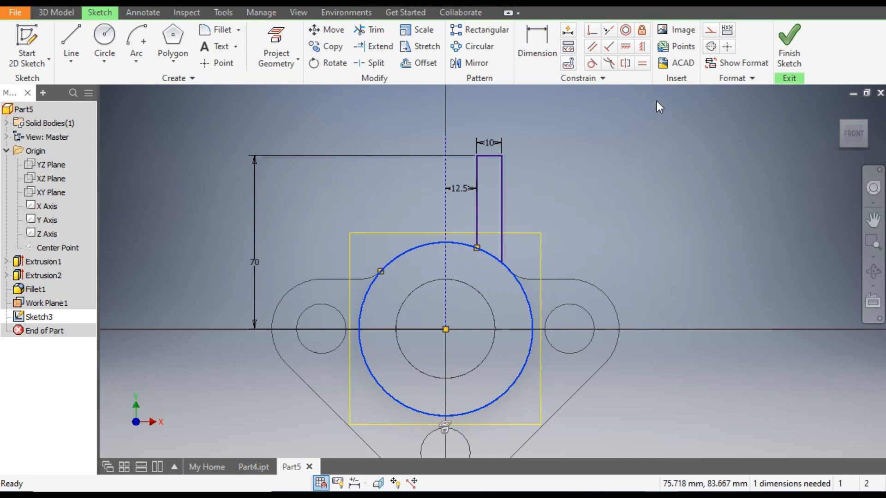
click(710, 30)
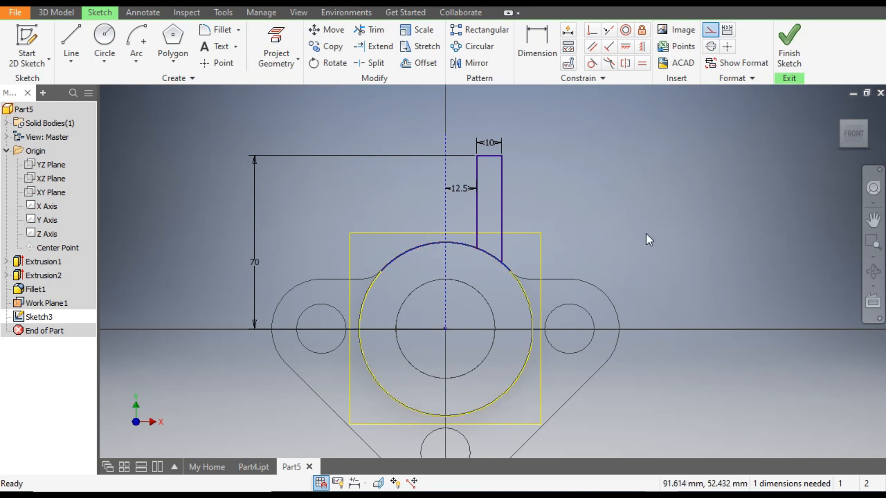
click(528, 301)
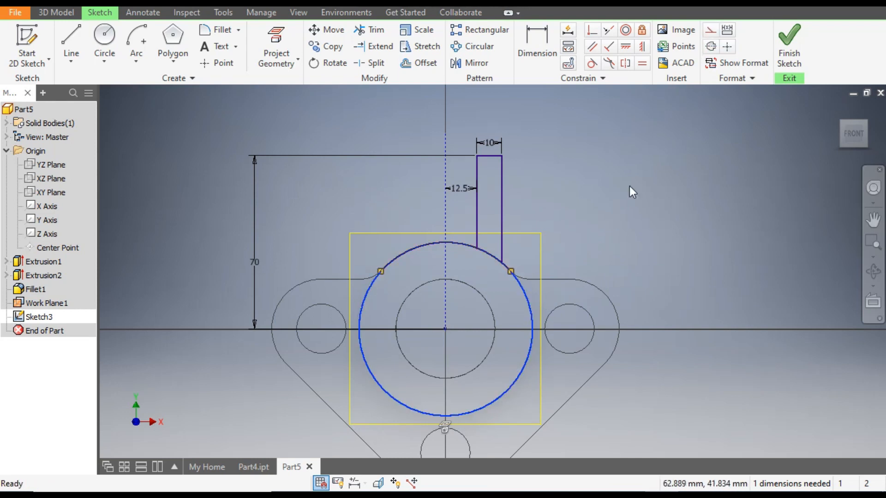
click(710, 30)
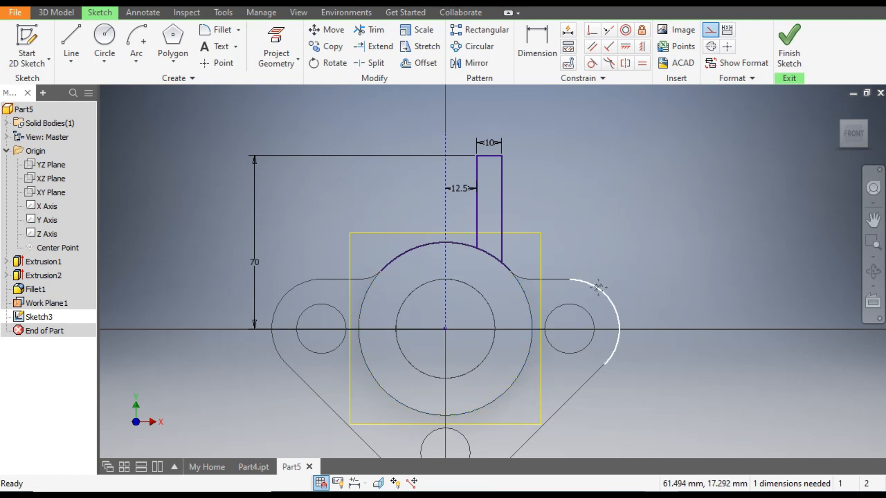
Mirror the lug's top edge and both vertical sides about the vertical centerline
middle_drag(600, 294, 646, 246)
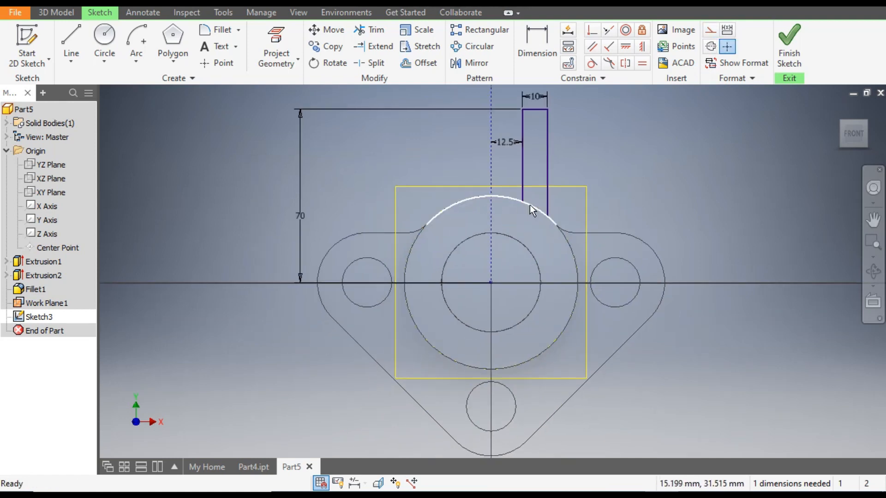
middle_drag(324, 158, 328, 176)
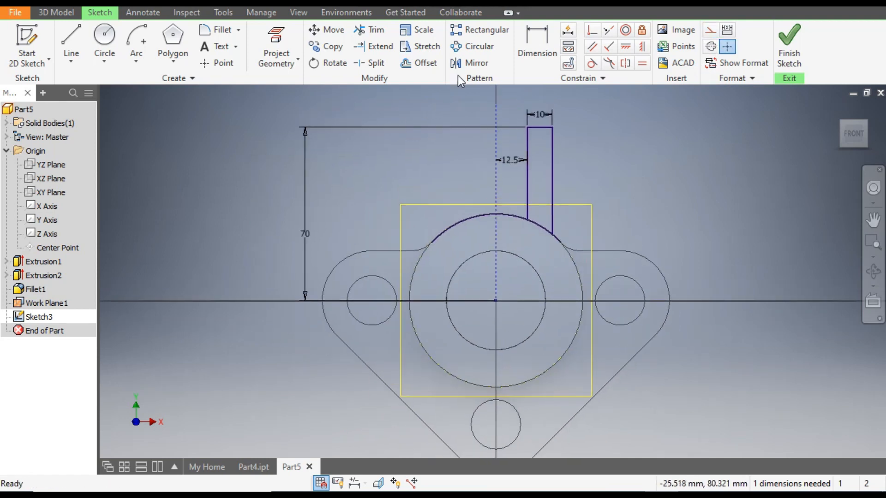
click(465, 65)
mouse_move(597, 122)
mouse_down()
mouse_move(559, 139)
mouse_move(517, 190)
mouse_up()
click(189, 128)
click(496, 142)
click(165, 166)
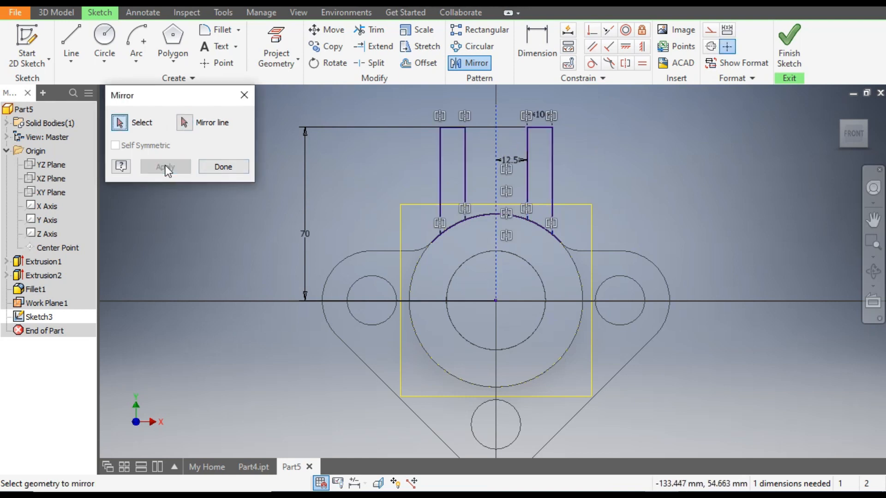
click(223, 167)
Trim away the portion of the arc that spans between the two lugs' inner sides
middle_drag(642, 156, 634, 176)
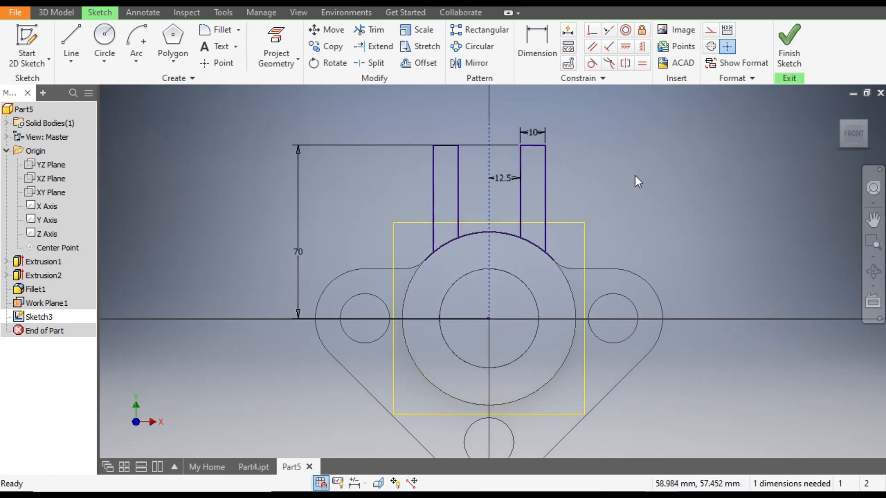
click(387, 32)
click(502, 234)
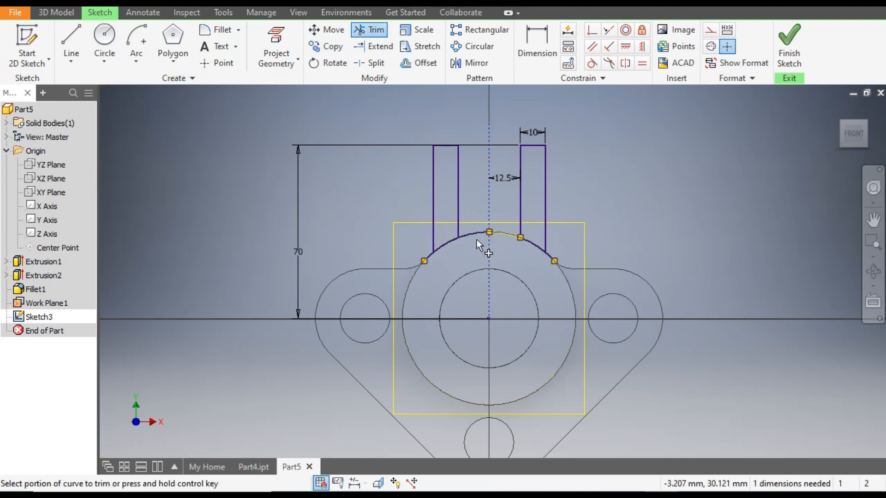
click(475, 233)
key(Escape)
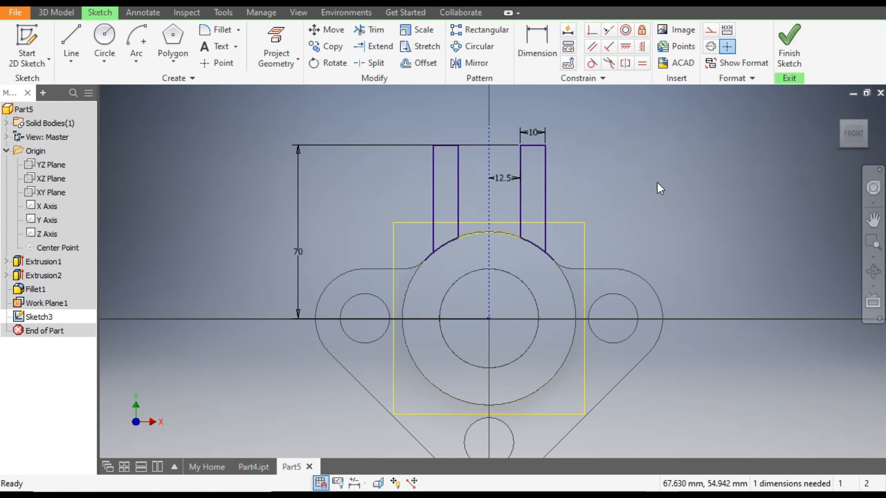
click(56, 13)
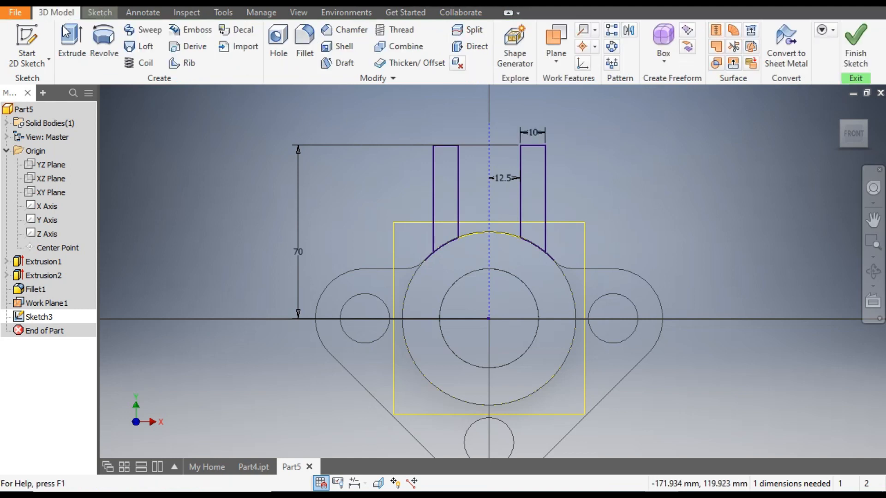
click(69, 43)
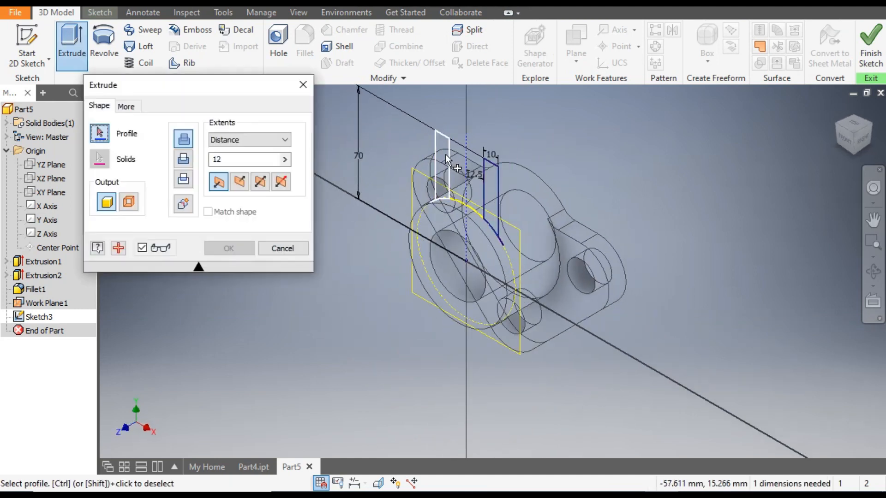
click(842, 141)
scroll(477, 237, up, 5)
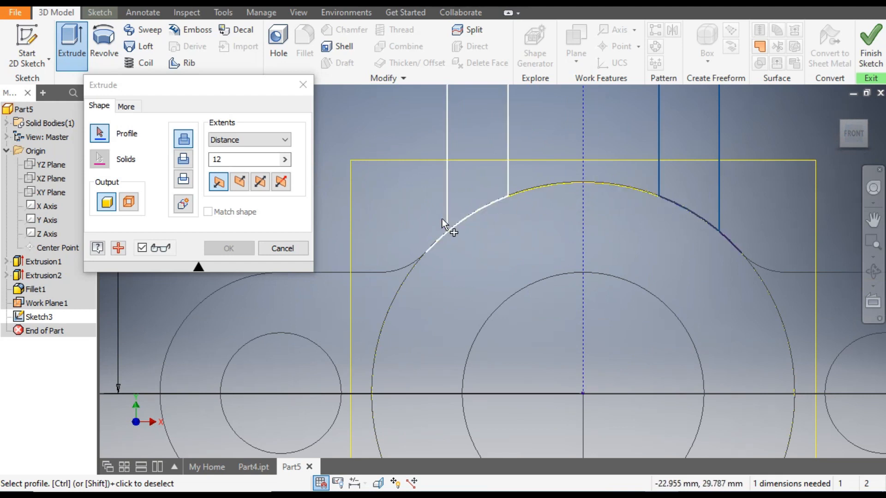
click(304, 86)
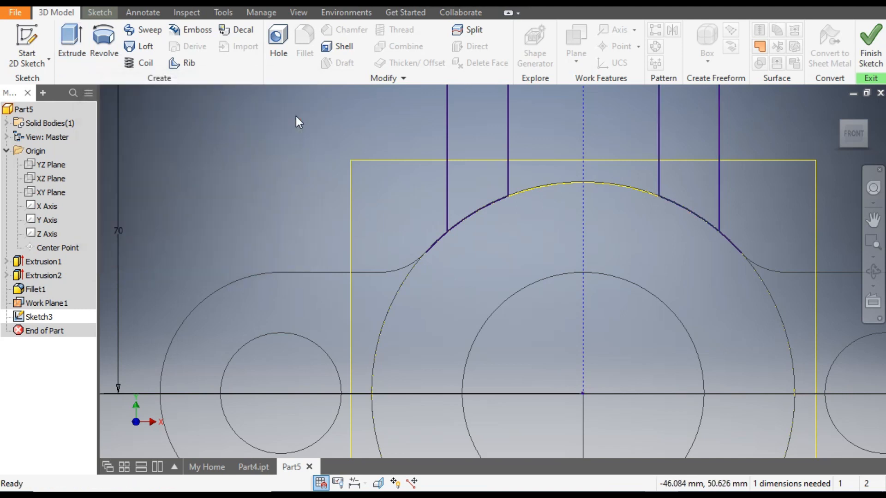
Trim the arc ends that extend beyond the outer sides of both lugs
click(101, 15)
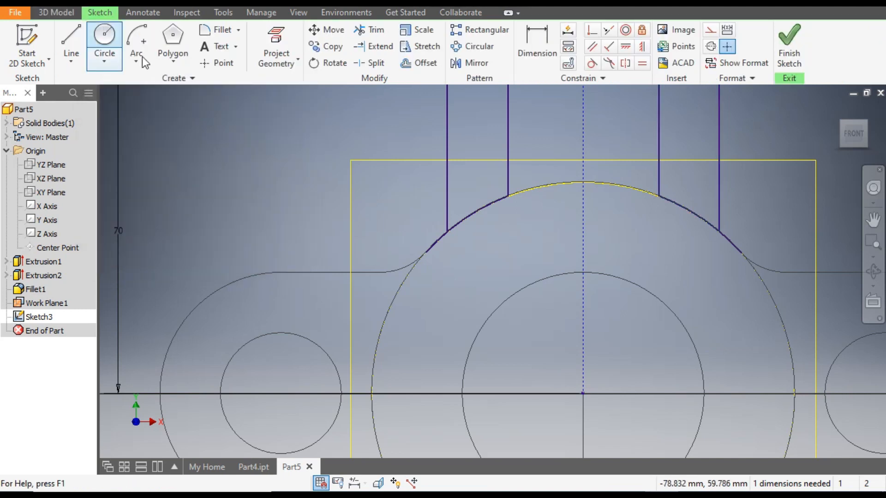
click(367, 30)
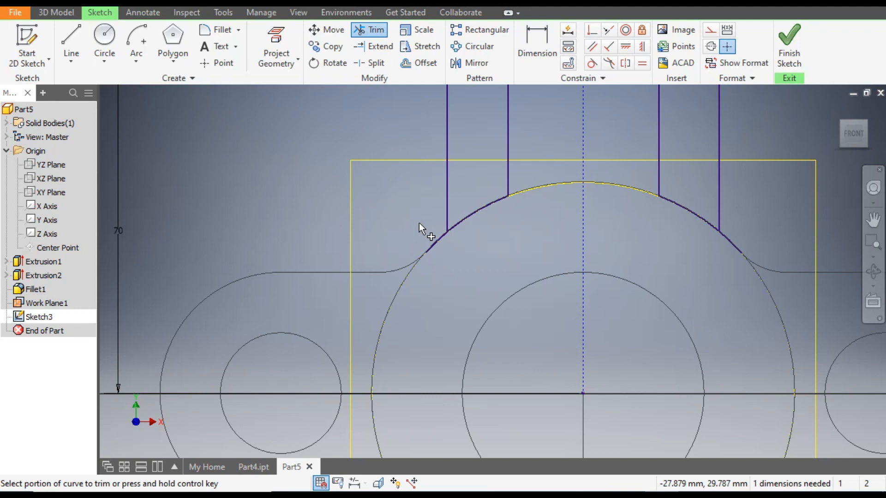
click(445, 262)
click(729, 245)
scroll(632, 270, up, 3)
middle_drag(607, 294, 579, 325)
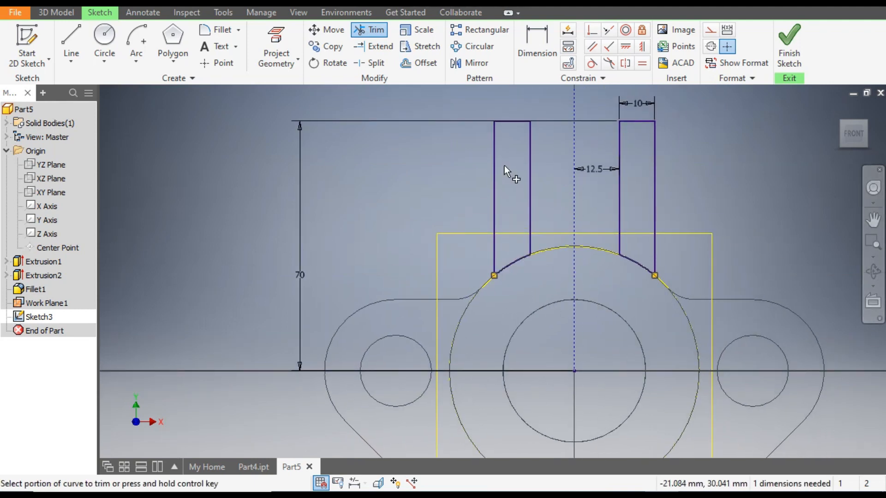
click(535, 121)
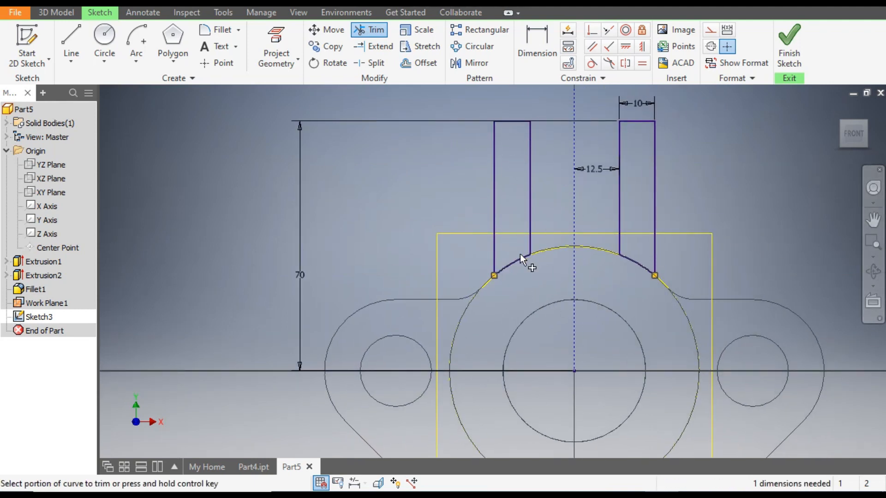
Finish the sketch and extrude both lug profiles 30 mm toward the flange, joined to the body
click(795, 36)
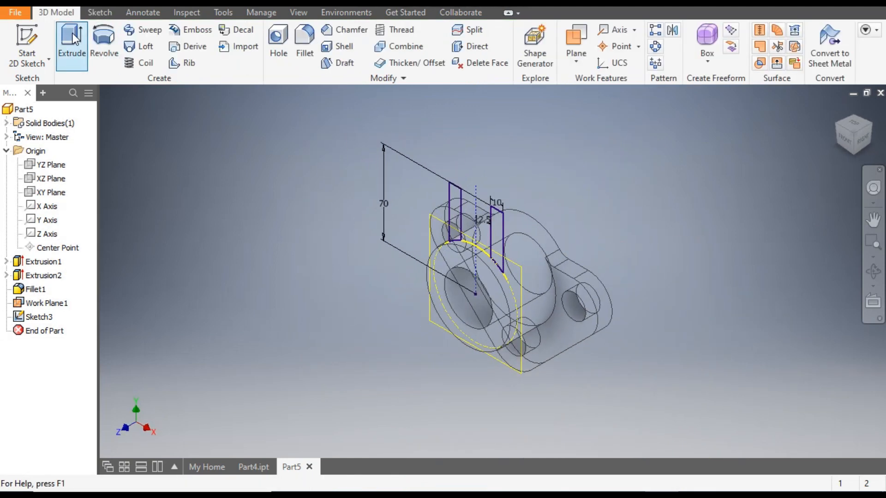
click(72, 35)
click(458, 208)
click(494, 231)
scroll(497, 243, down, 6)
scroll(496, 243, up, 1)
middle_drag(498, 245, 524, 286)
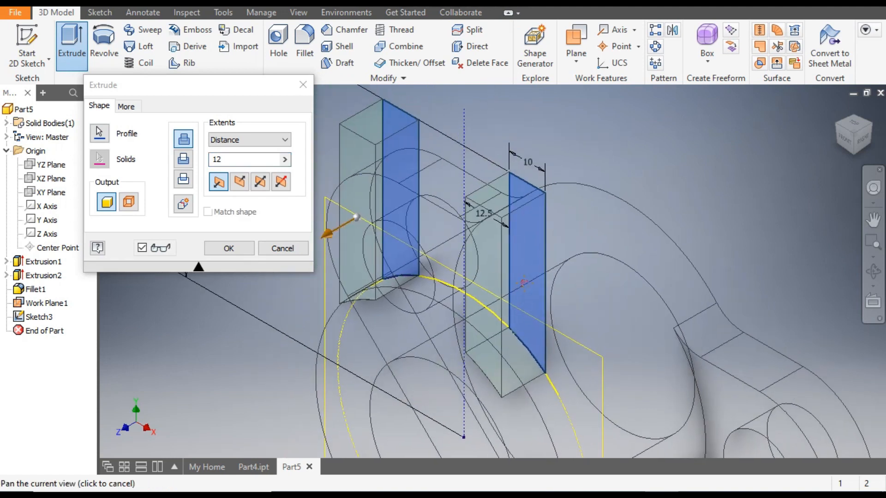
click(237, 187)
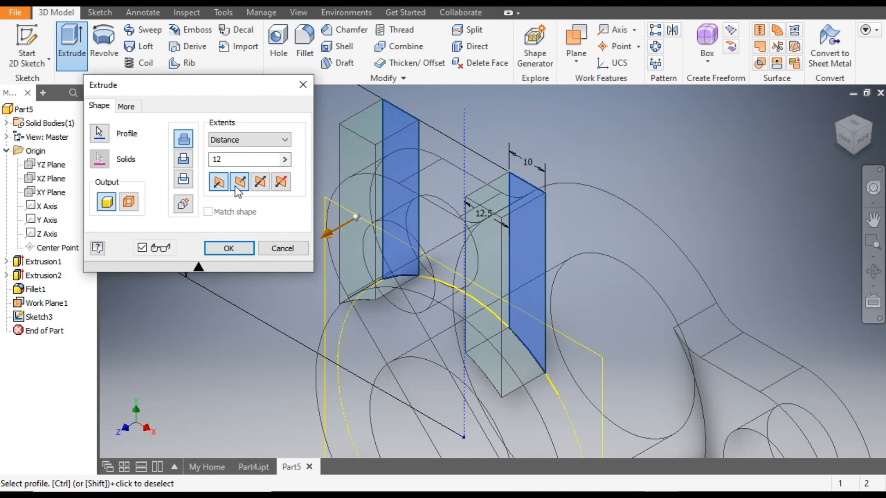
drag(227, 161, 206, 163)
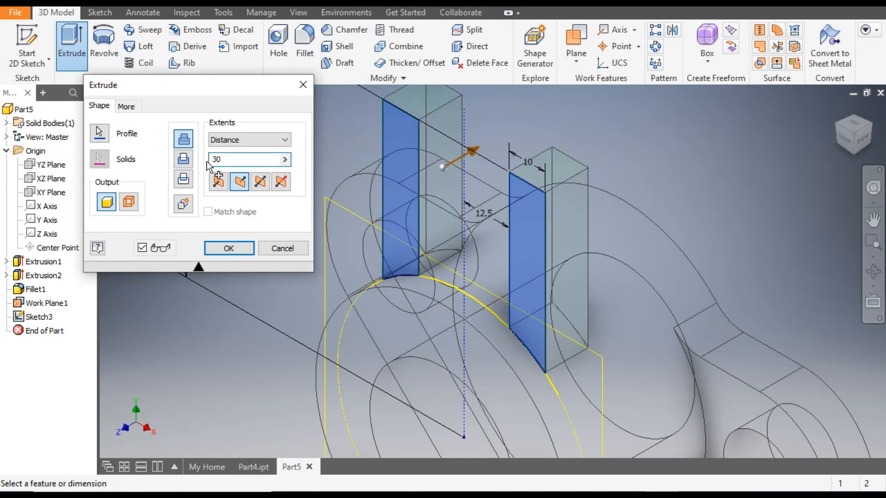
text(30)
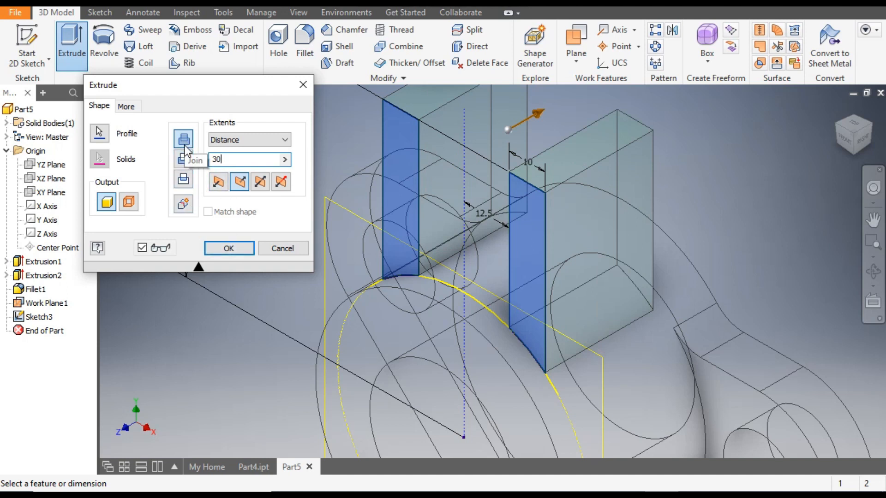
click(229, 249)
Switch the visual style to Shaded with Edges
scroll(505, 197, down, 3)
middle_drag(504, 197, 489, 192)
click(303, 13)
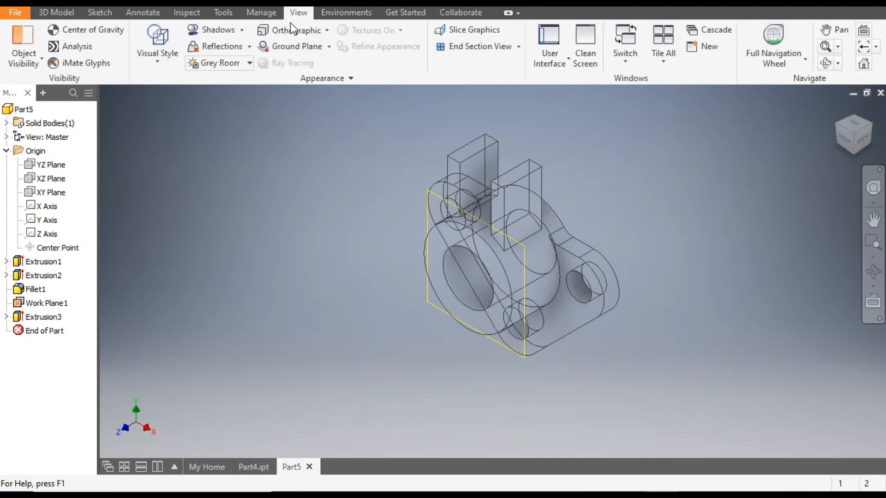
click(167, 70)
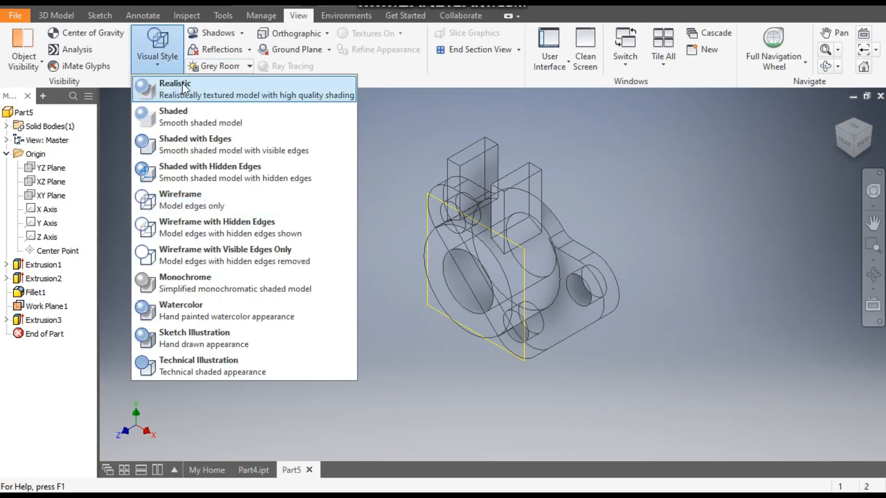
click(212, 142)
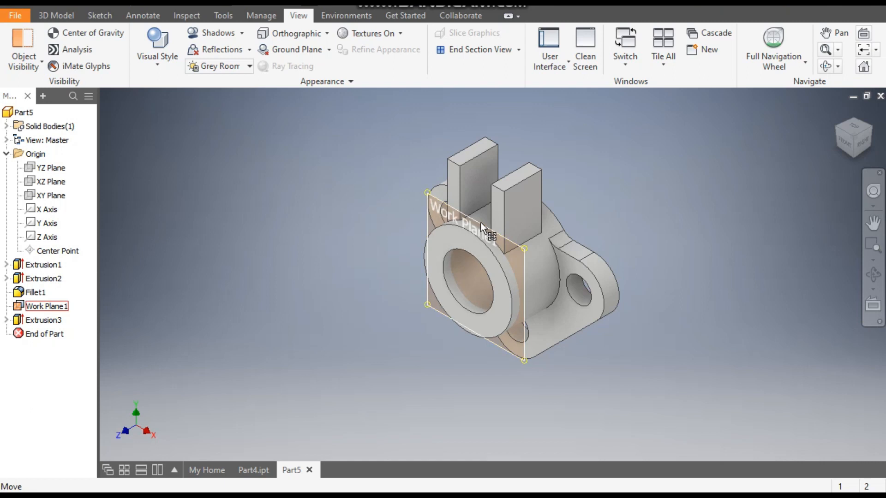
Hide Work Plane1 at the front of the cylinder
click(481, 223)
click(271, 275)
click(37, 308)
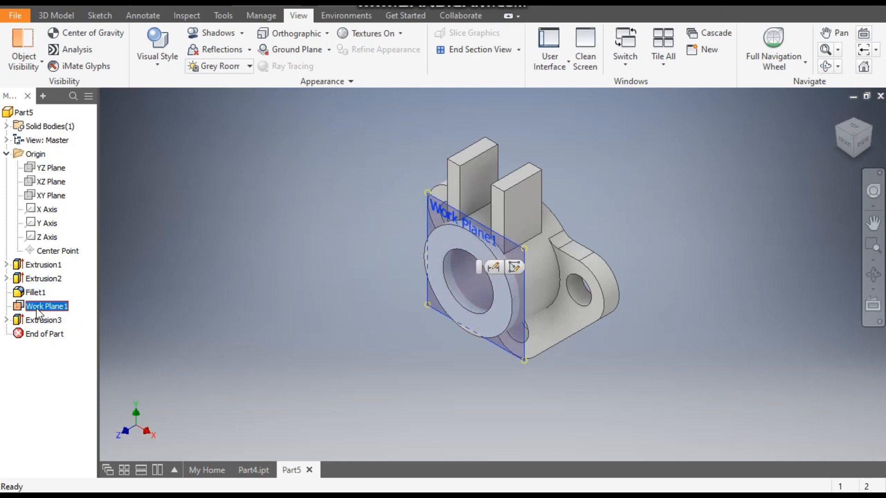
right_click(37, 308)
click(76, 321)
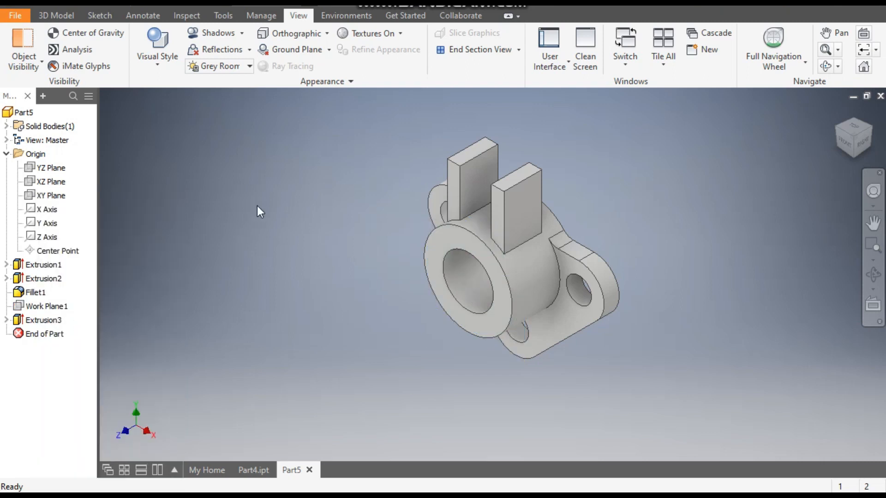
Fillet the front and rear top edges of both upper lugs with a 15 mm radius
click(60, 16)
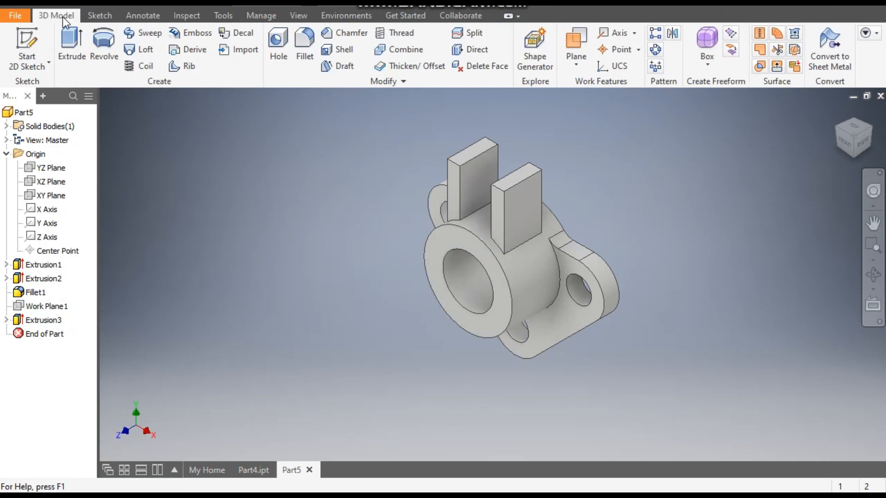
click(304, 44)
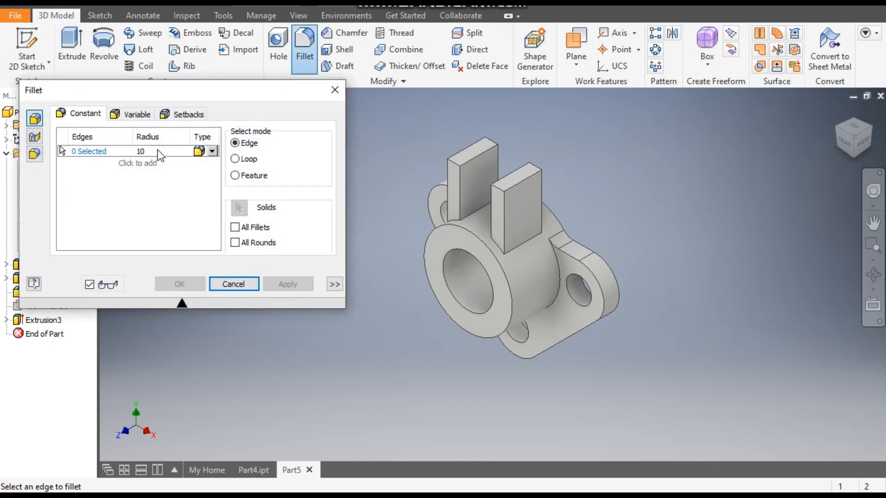
click(142, 152)
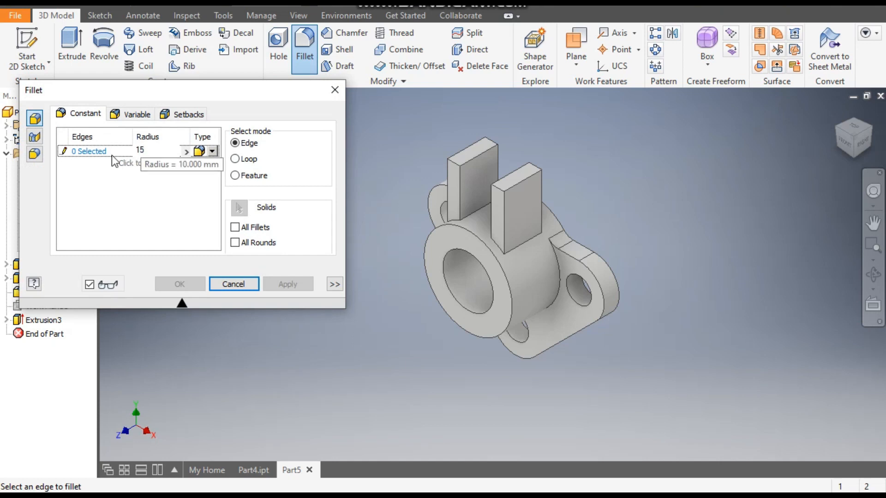
click(88, 153)
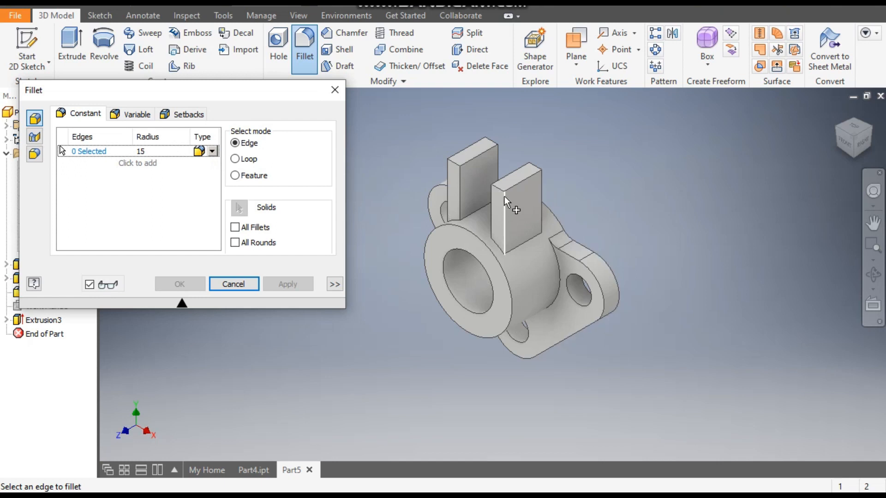
scroll(508, 203, up, 2)
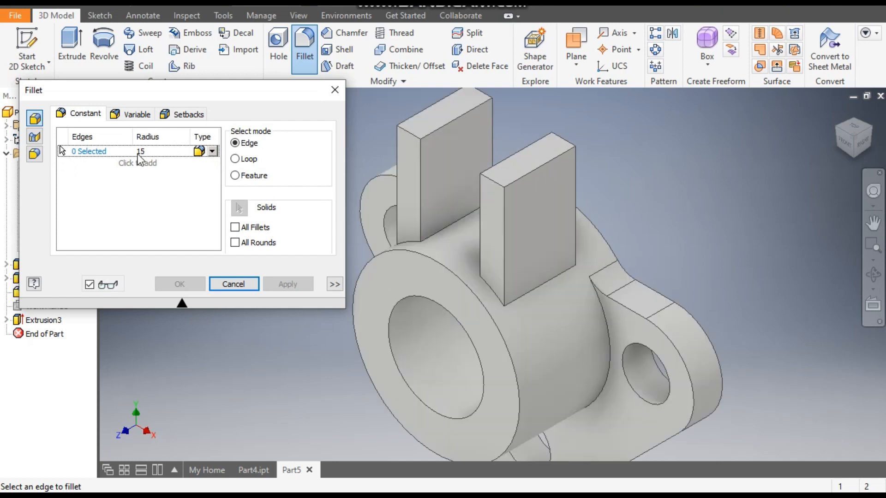
click(498, 184)
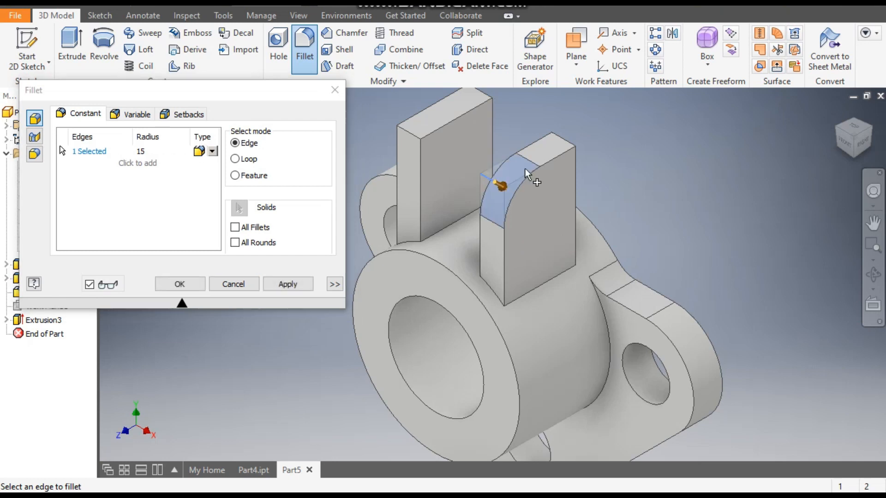
click(568, 141)
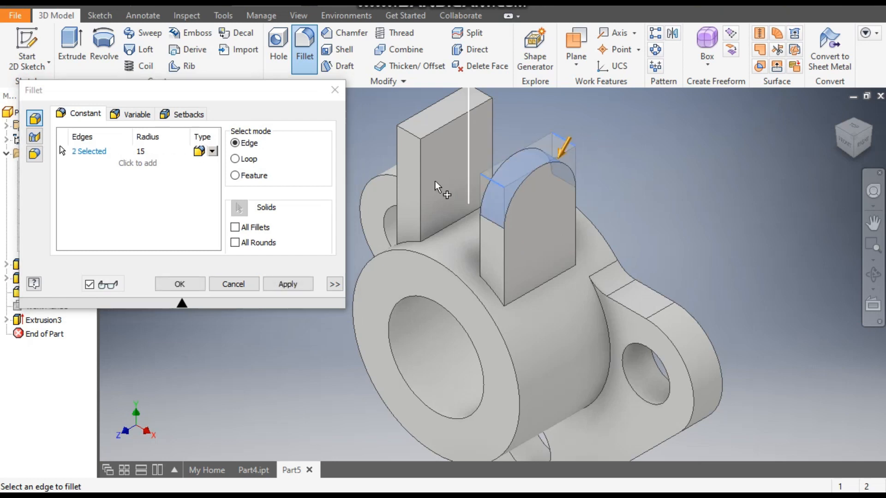
click(408, 134)
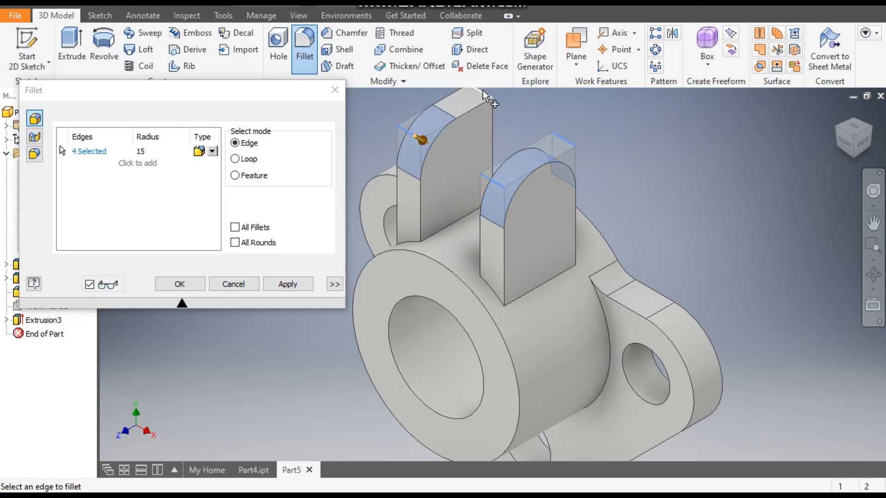
click(482, 90)
click(295, 287)
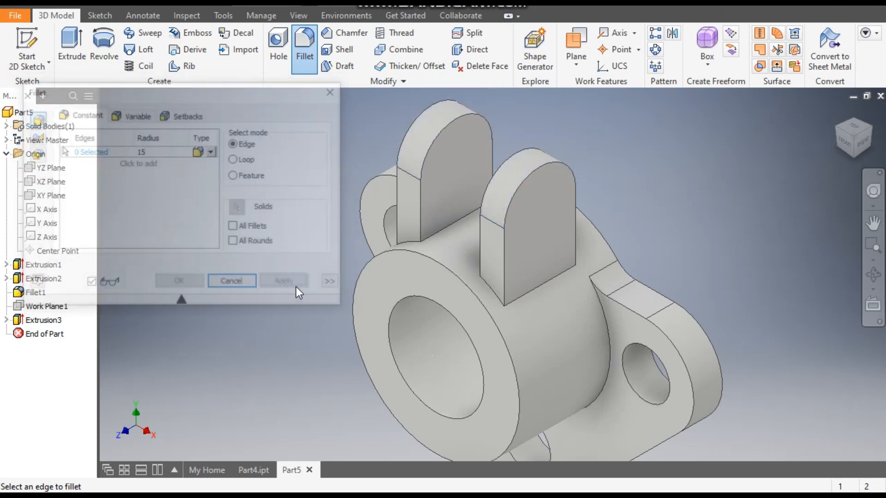
click(334, 90)
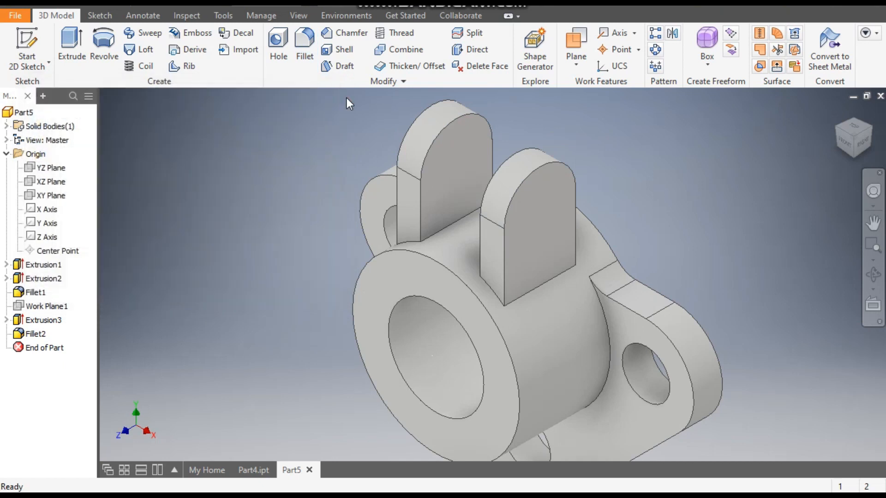
Start a sketch on the near lug's outer face and draw a 15 mm diameter circle centred on its rounded top arc
mouse_move(623, 110)
middle_down()
mouse_move(646, 131)
mouse_move(697, 119)
mouse_move(680, 68)
middle_up()
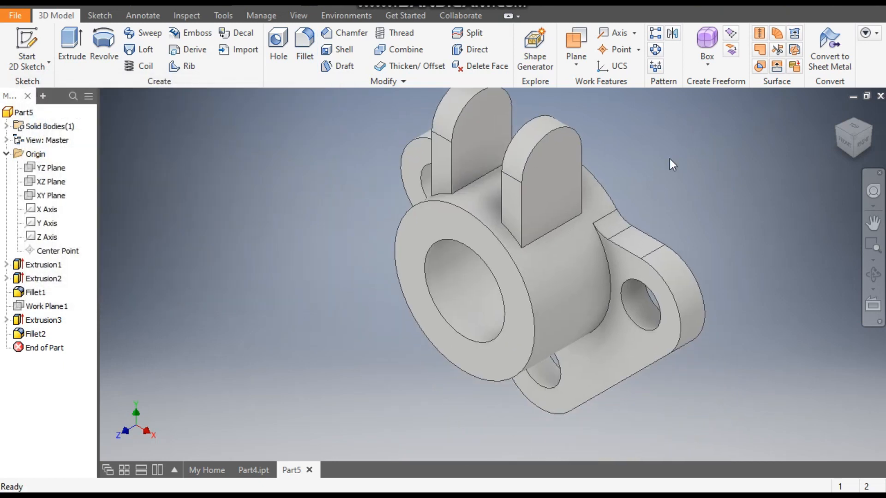
click(563, 165)
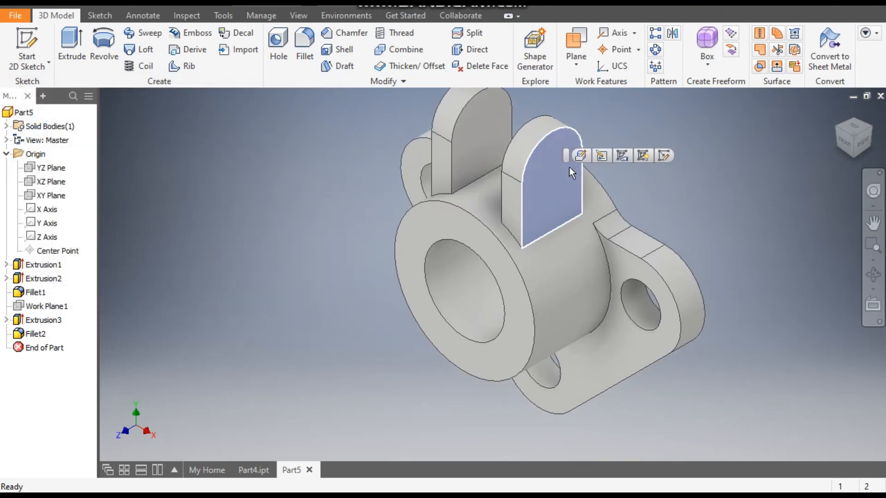
click(664, 155)
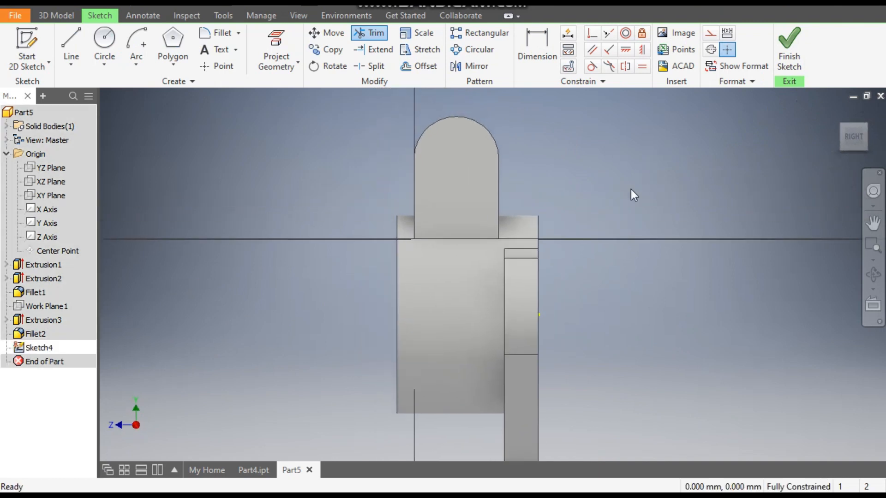
click(102, 45)
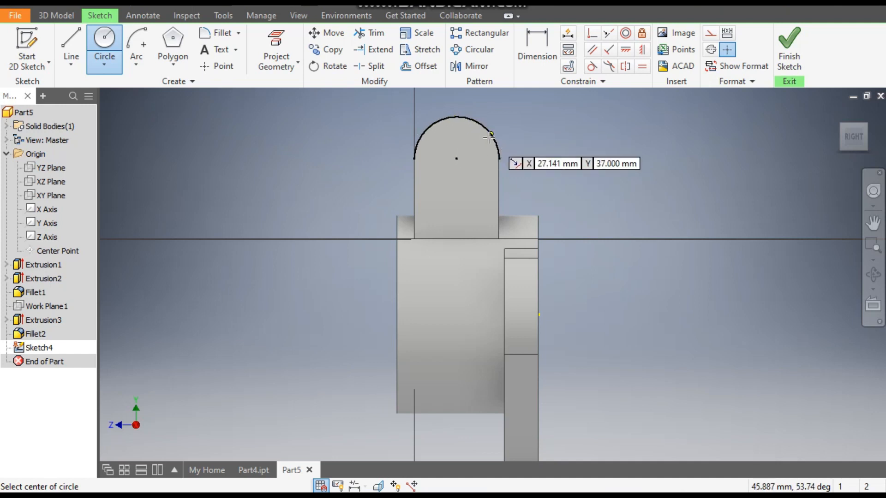
click(456, 159)
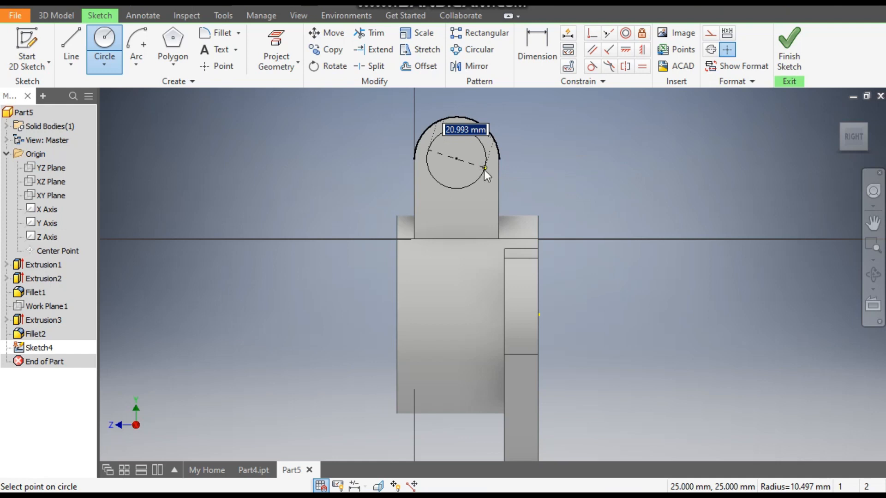
text(15)
key(Return)
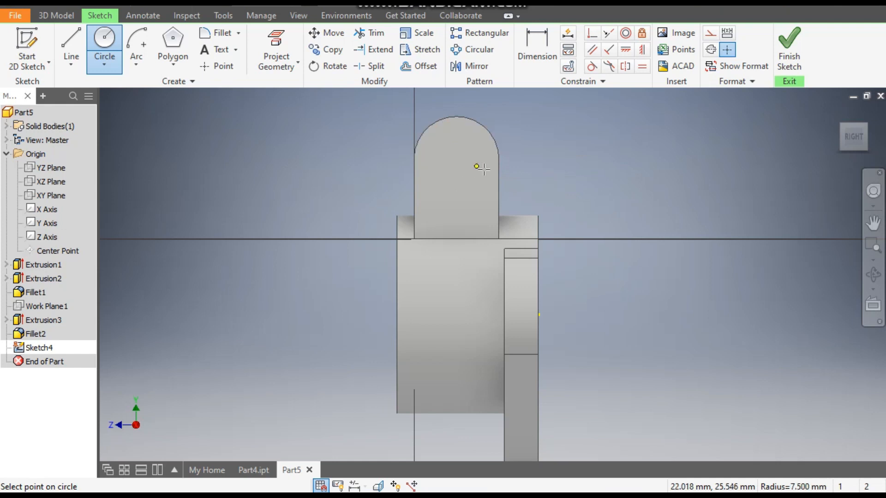
Extrude the 15 mm circle as a cut 65.25 mm inward through both lugs
click(65, 18)
click(71, 43)
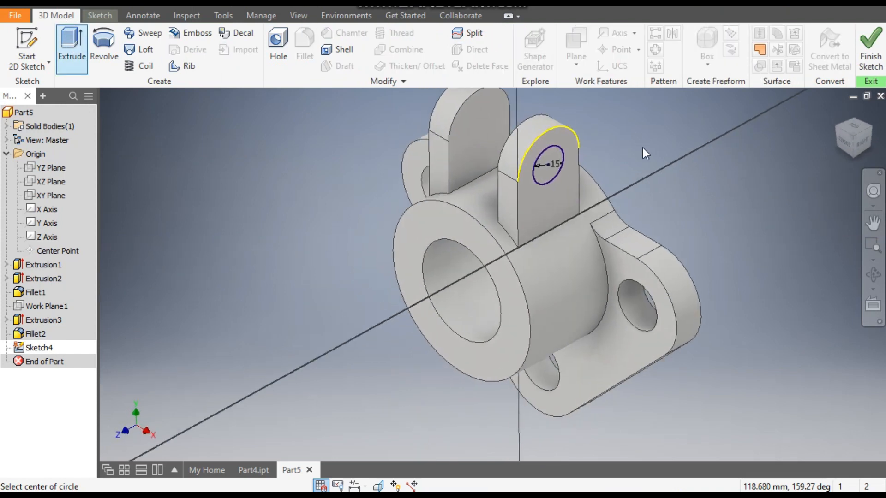
drag(643, 217, 438, 131)
middle_drag(552, 168, 553, 245)
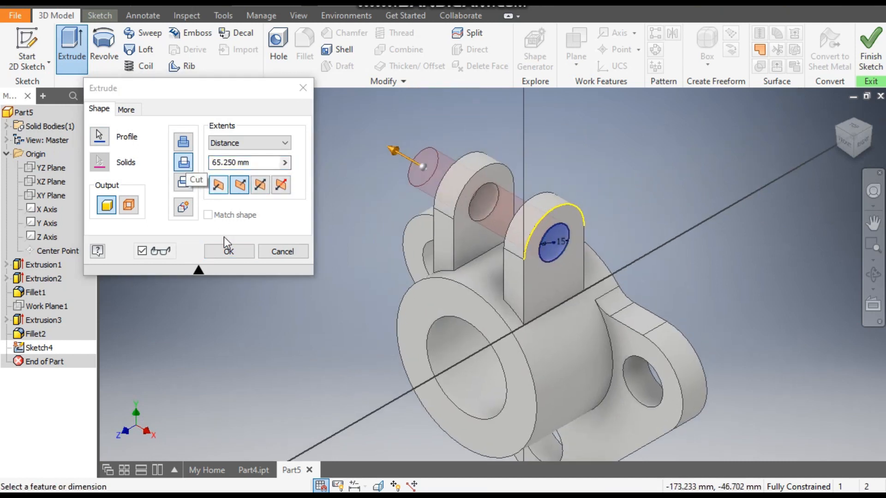
click(224, 249)
On a new sketch on the near lug's outer face, draw a circle concentric with the hole and reaching the rounded top edge
scroll(280, 172, up, 1)
scroll(280, 170, up, 1)
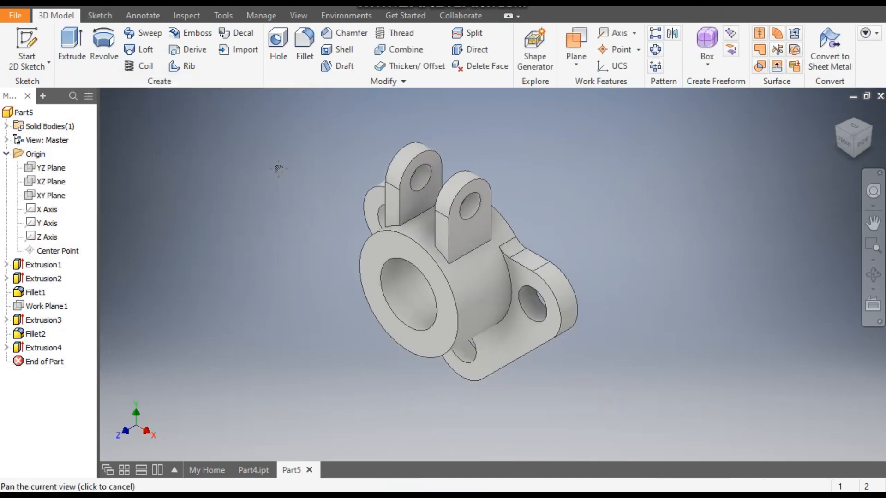
scroll(513, 203, down, 3)
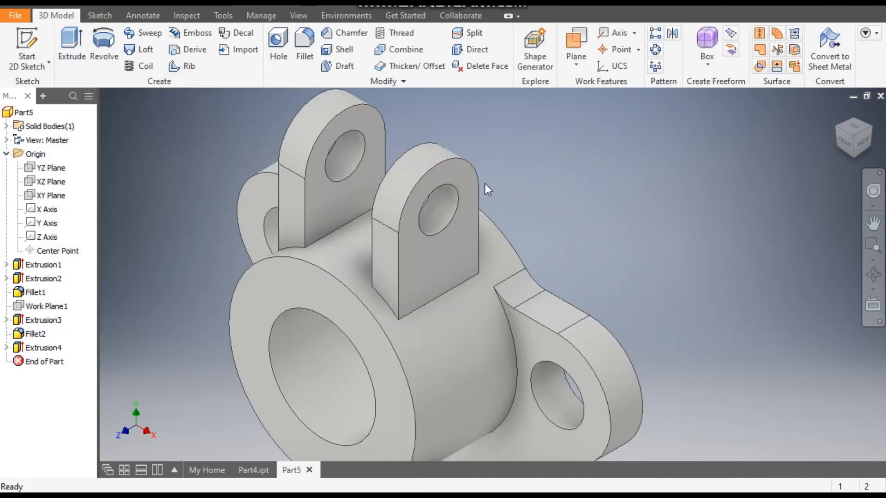
click(459, 168)
click(560, 160)
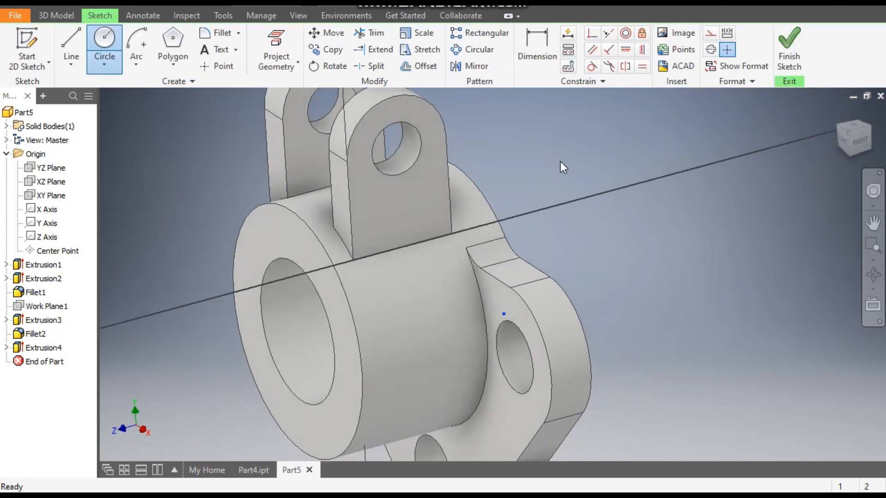
middle_drag(604, 215, 620, 285)
key(Escape)
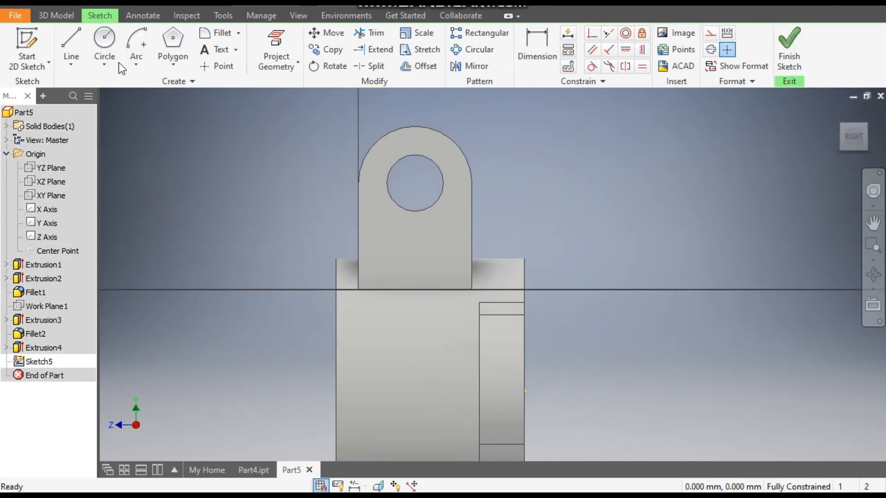
click(106, 41)
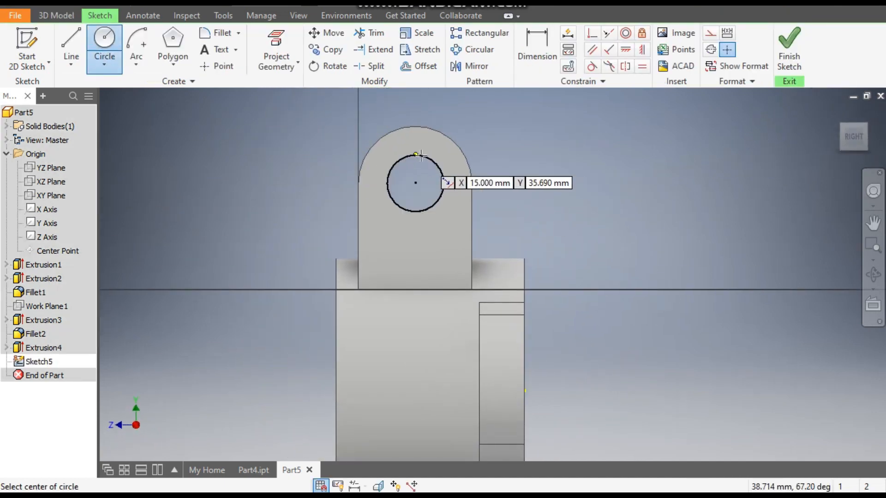
click(415, 183)
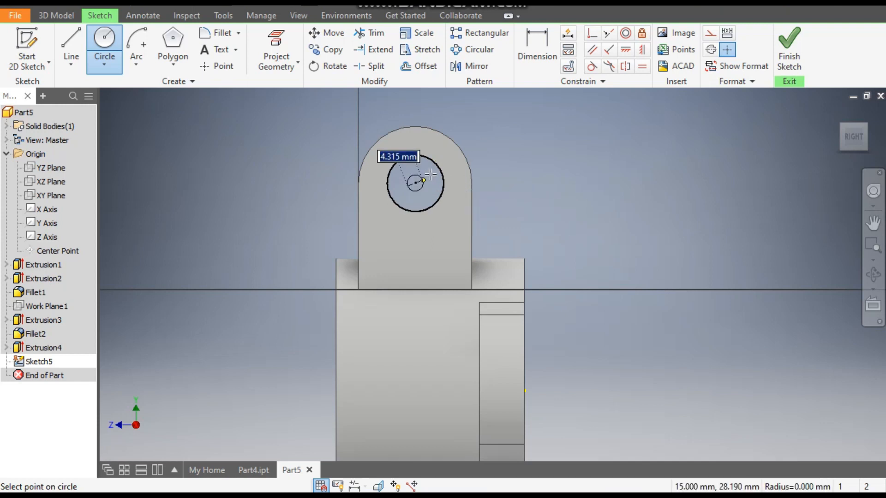
click(443, 133)
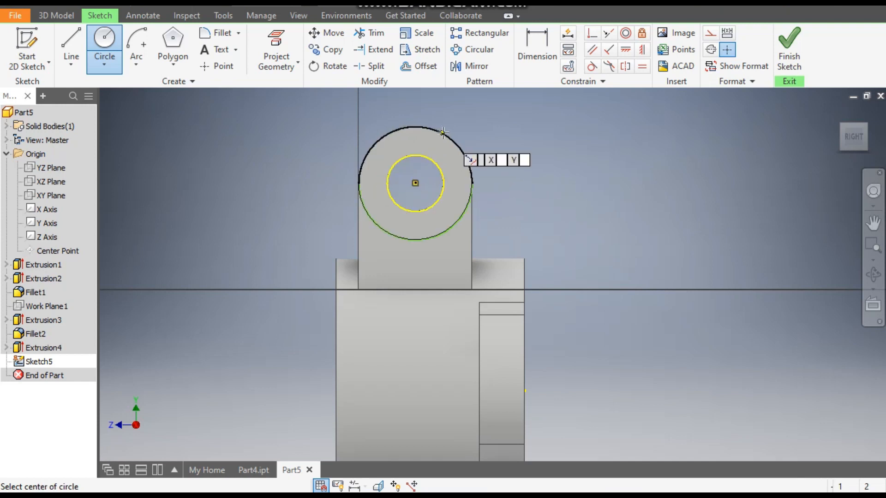
Dimension the outer circle's diameter as 30 mm
click(540, 41)
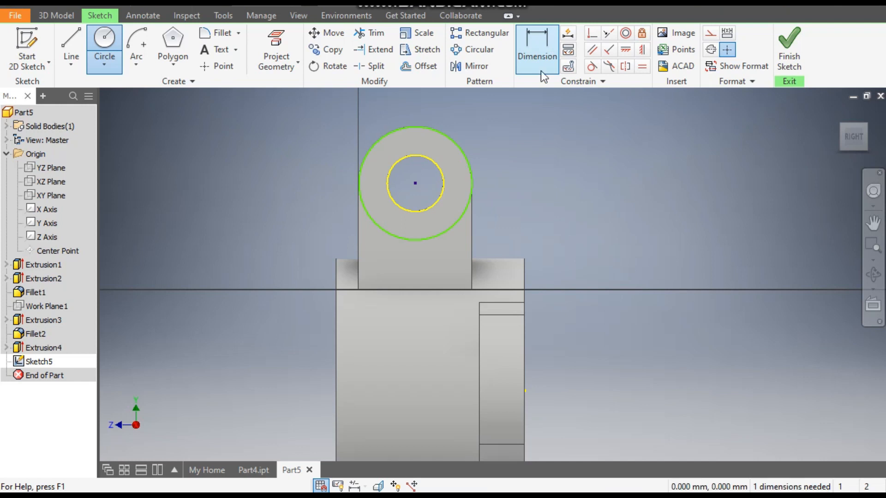
click(450, 225)
click(519, 163)
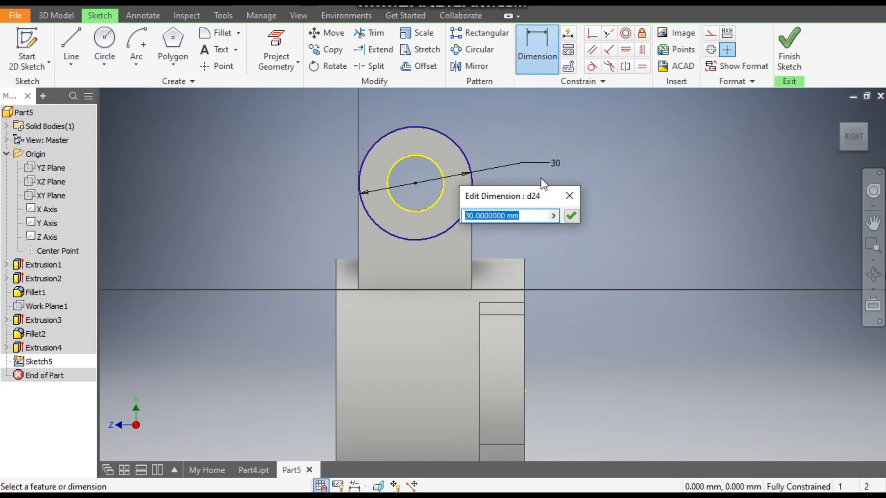
click(572, 215)
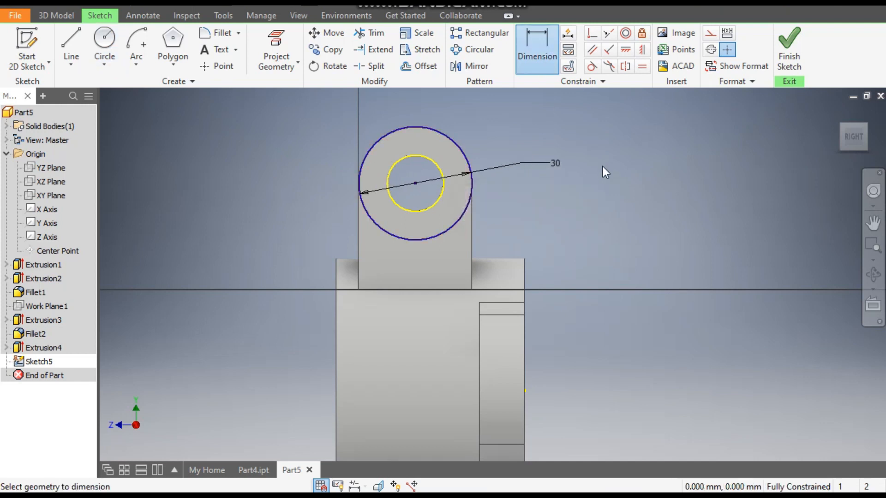
Extrude the ring between the circle and the lug hole 5 mm outward, joined to the body
click(56, 13)
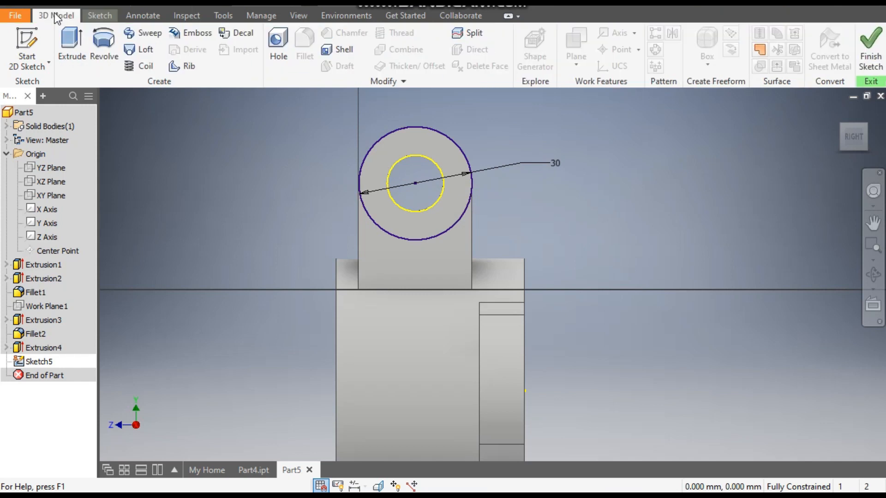
click(68, 39)
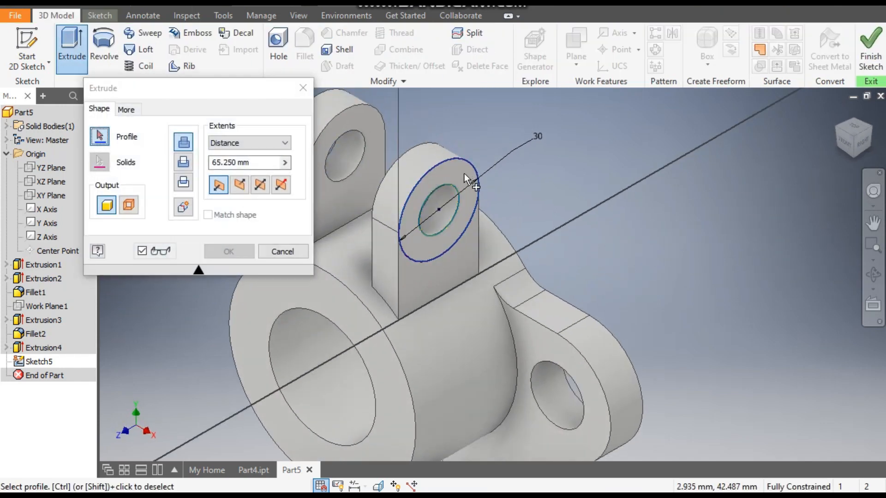
click(464, 173)
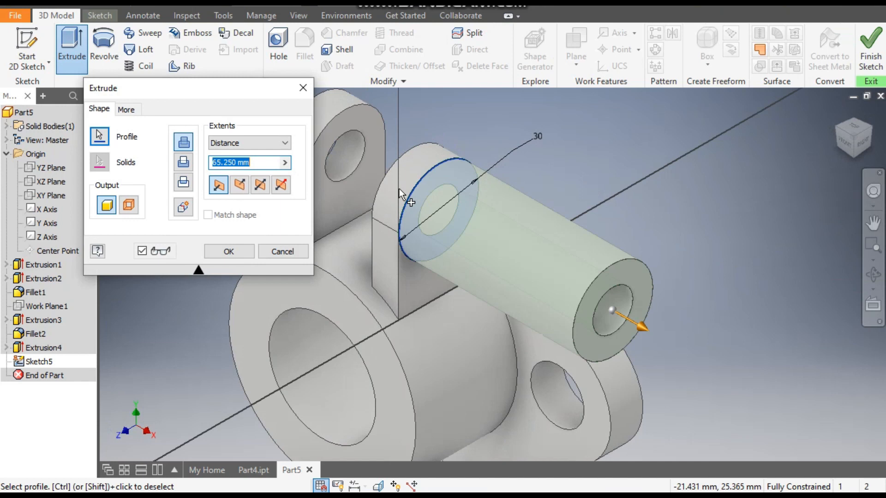
text(5)
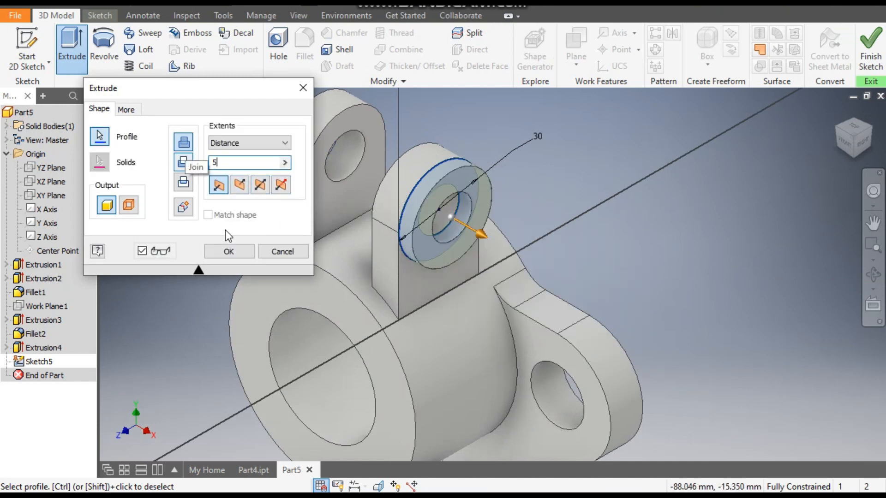
click(228, 251)
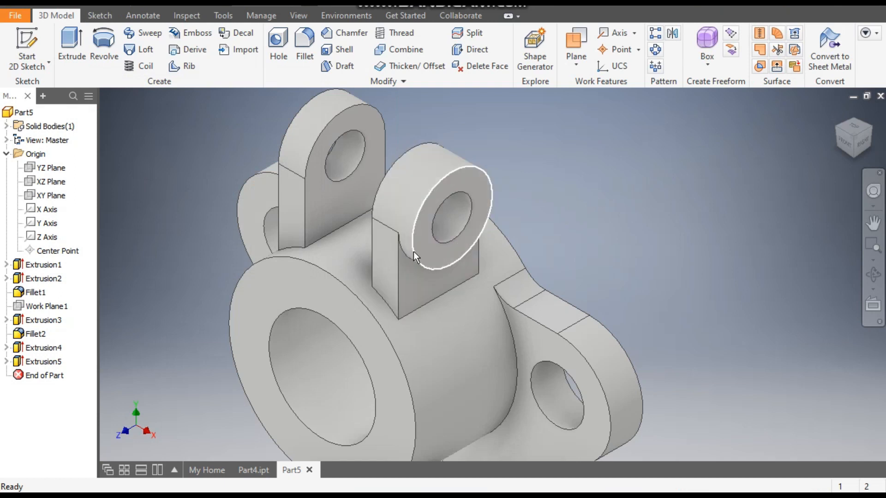
Mirror the ring boss extrusion across the YZ Plane onto the opposite lug's outer face
click(672, 33)
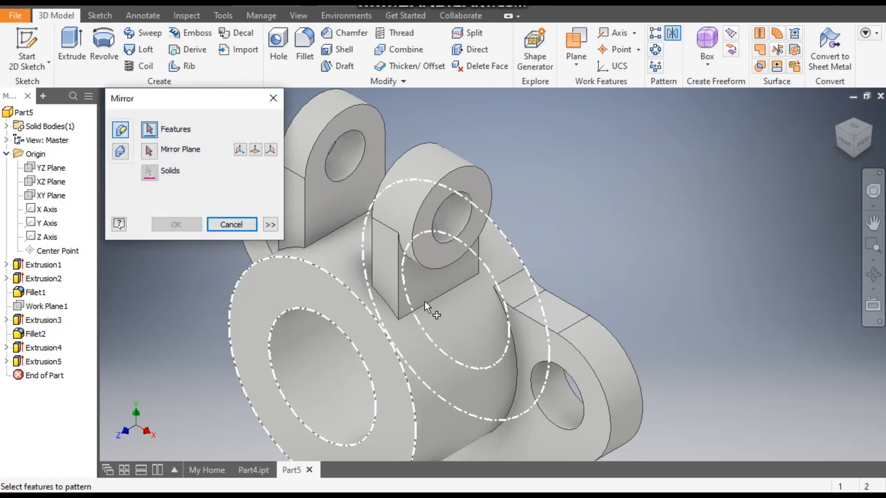
click(51, 362)
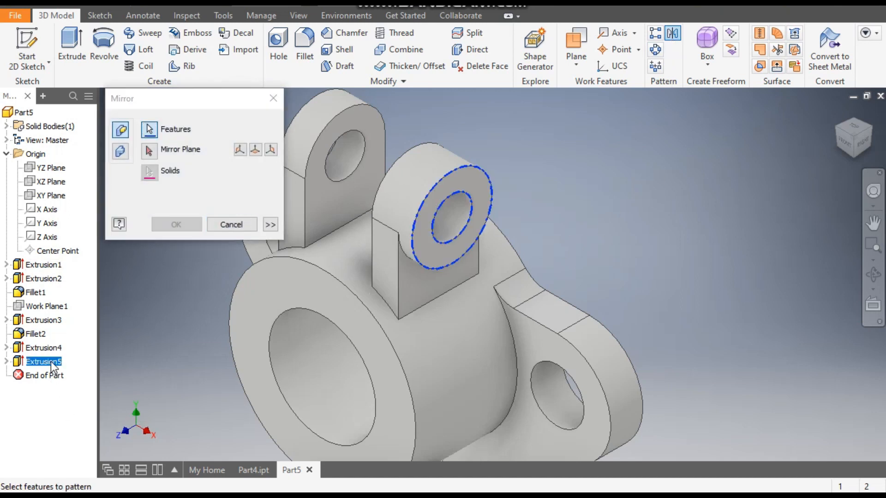
click(148, 151)
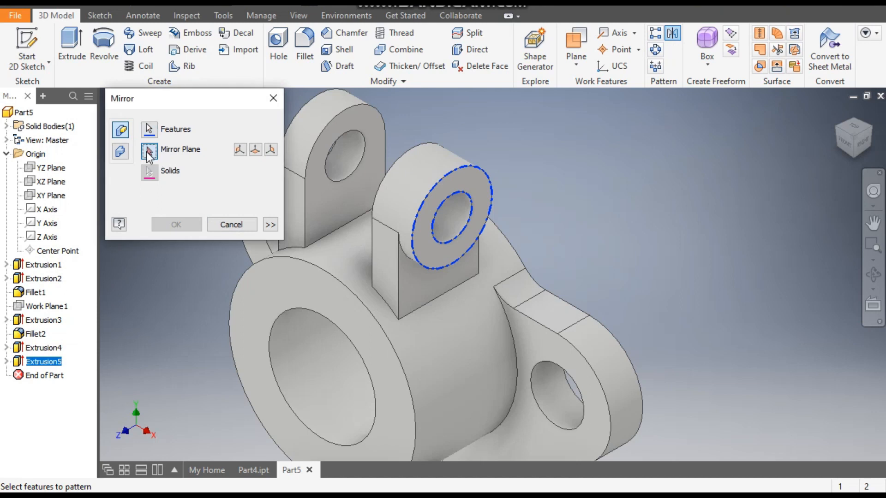
click(54, 171)
middle_drag(695, 171, 823, 188)
scroll(837, 178, up, 1)
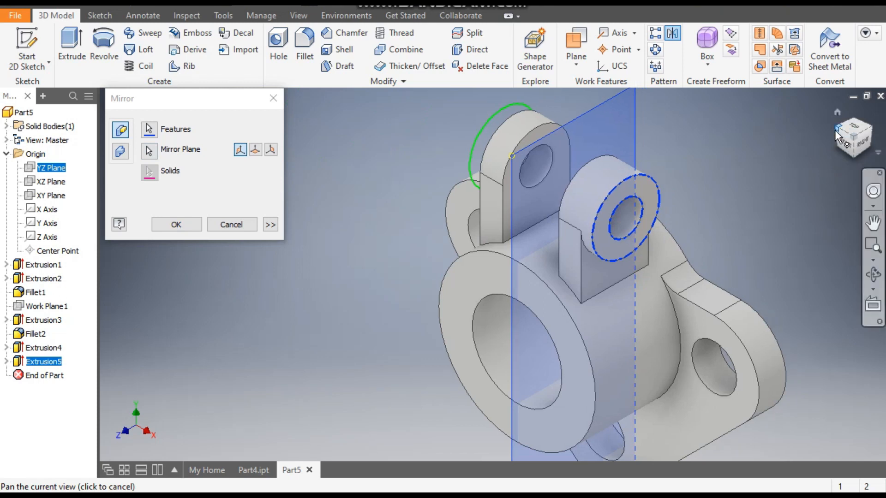
click(838, 131)
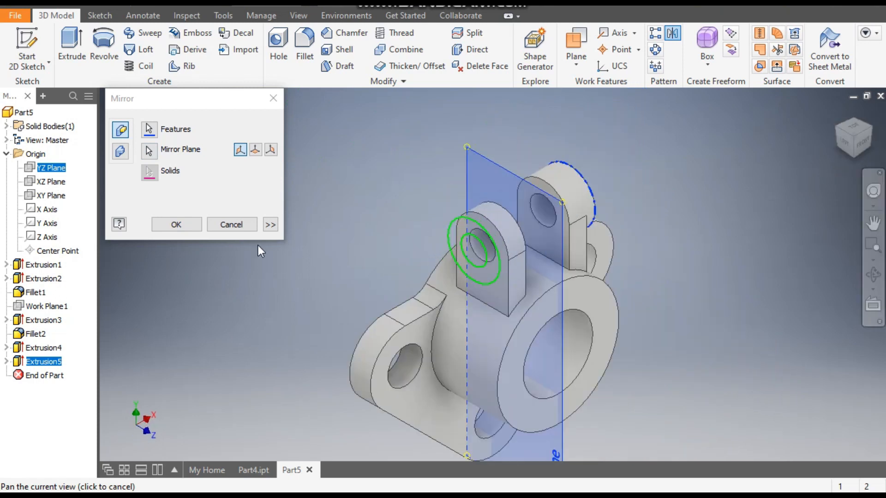
click(176, 224)
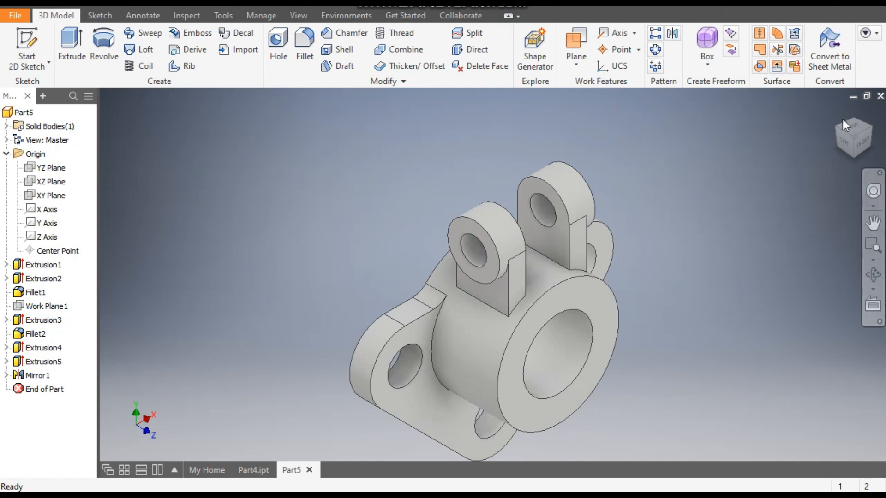
Set up a 2 mm constant fillet on the outer rims of both ring bosses and the rounded inner-face edges of both lugs
click(870, 126)
scroll(627, 305, down, 4)
middle_drag(616, 287, 645, 278)
scroll(645, 281, up, 1)
middle_drag(639, 292, 684, 330)
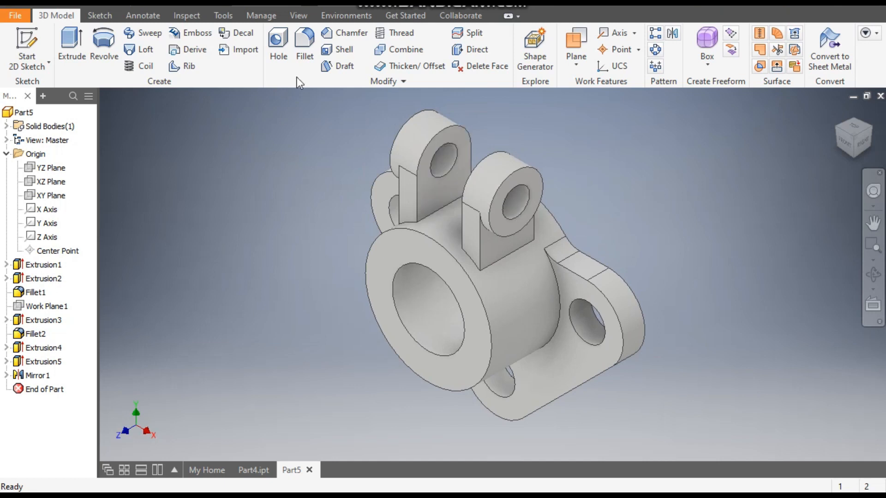
click(306, 40)
click(144, 152)
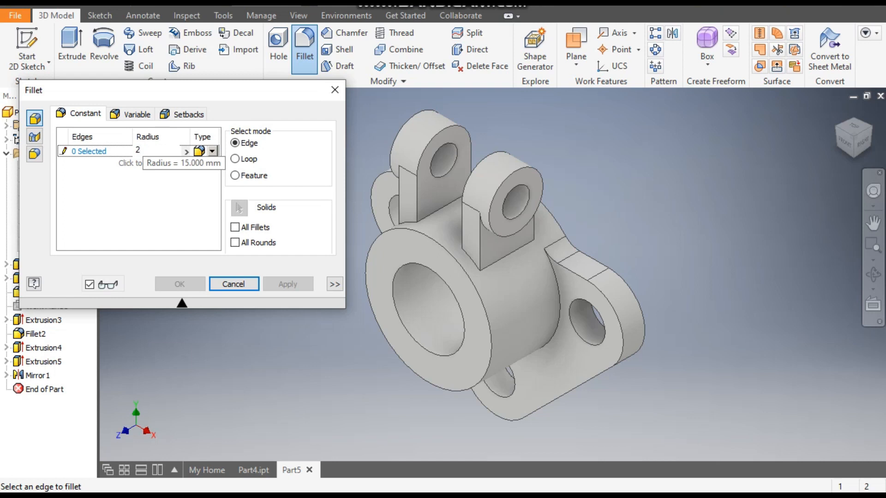
text(2)
click(88, 154)
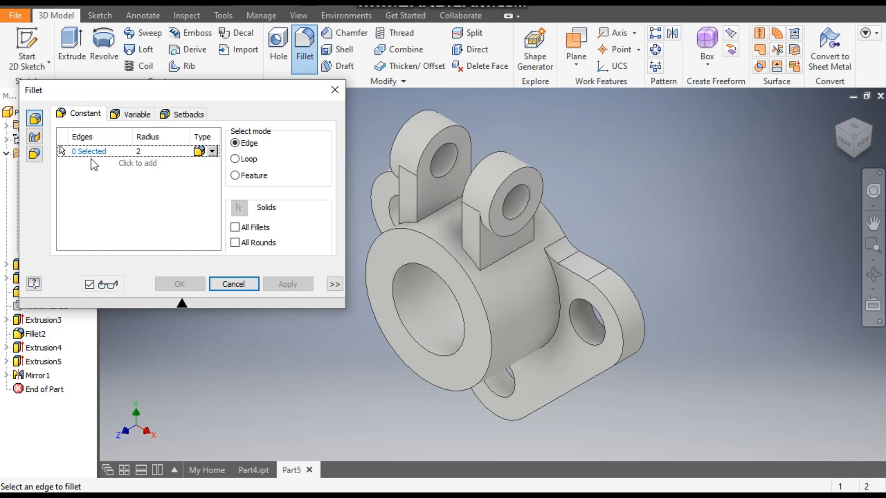
click(516, 170)
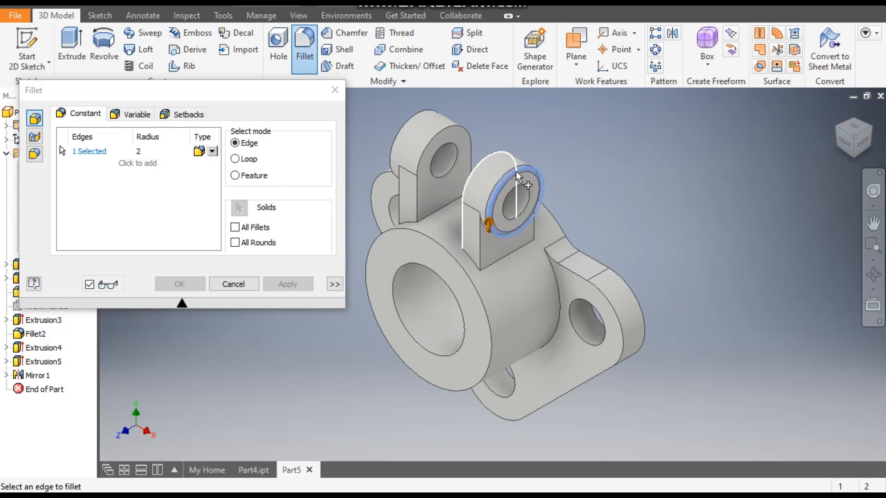
click(402, 124)
click(472, 136)
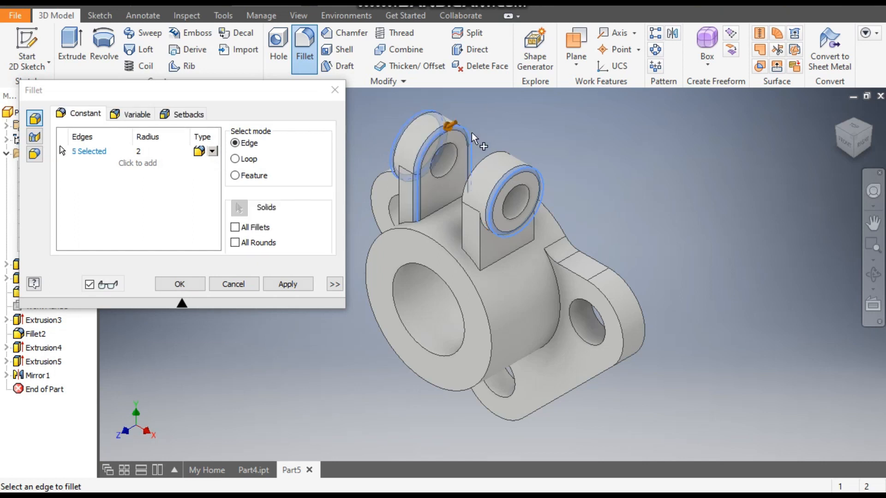
click(837, 126)
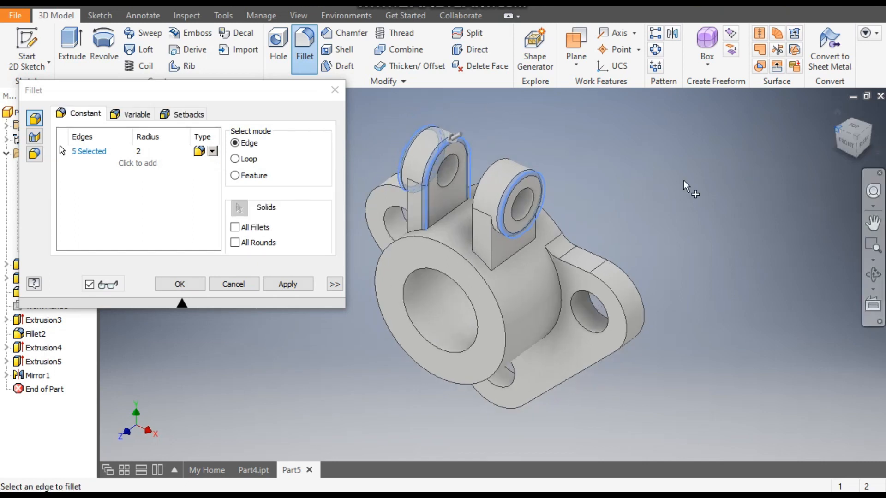
click(516, 213)
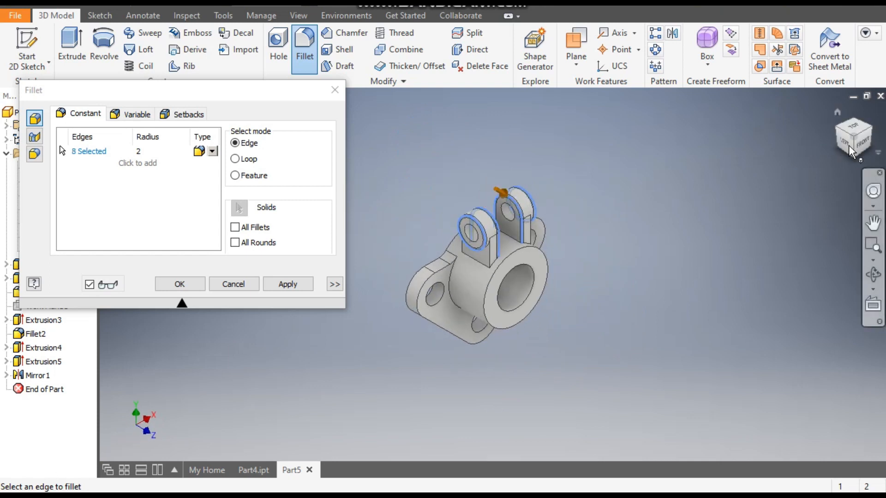
Add the outer-face vertical edges of both lugs to the 2 mm fillet and apply it
click(872, 131)
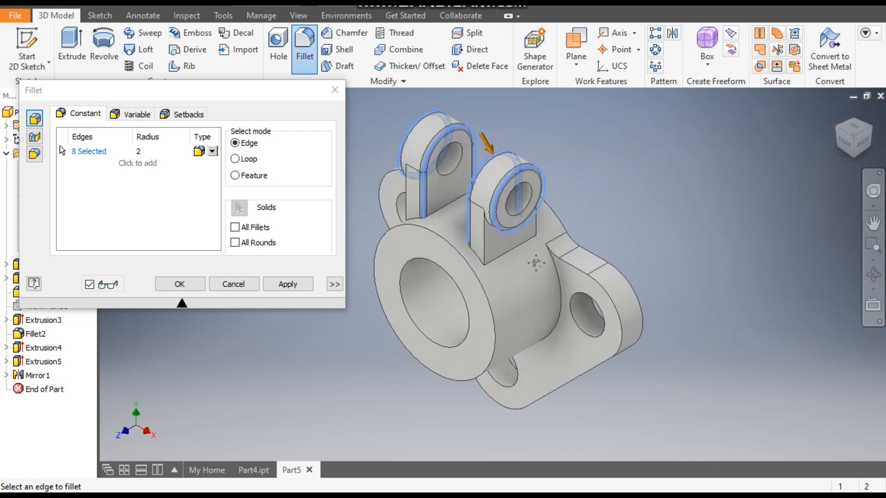
click(556, 258)
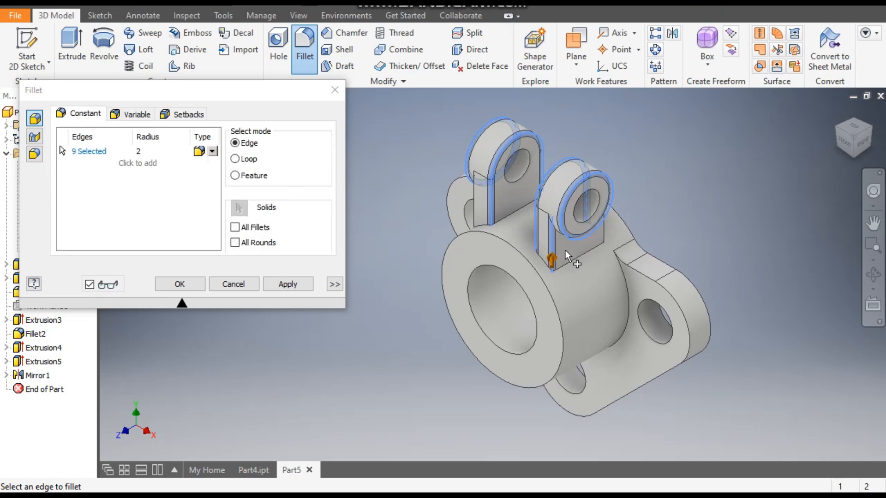
click(602, 236)
click(474, 214)
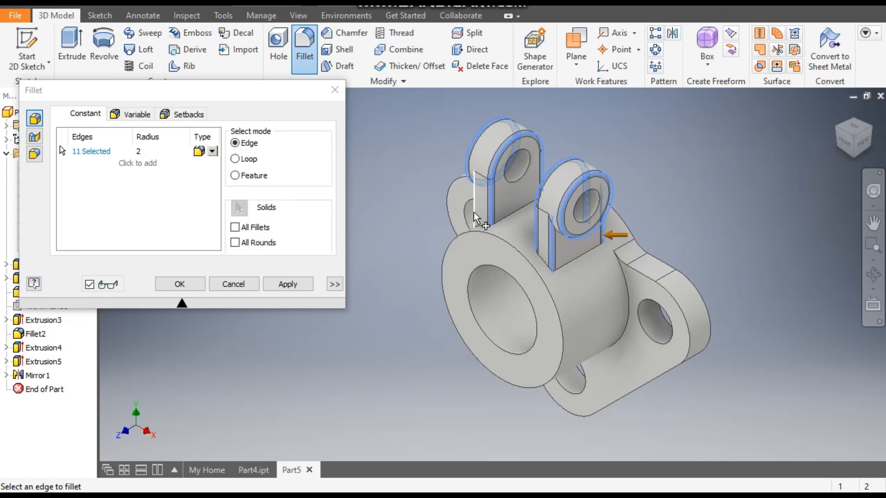
click(838, 129)
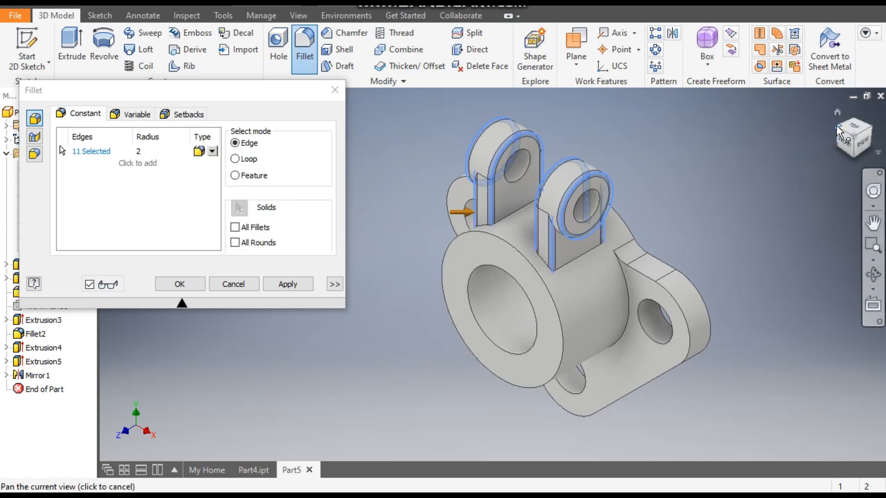
scroll(469, 259, up, 4)
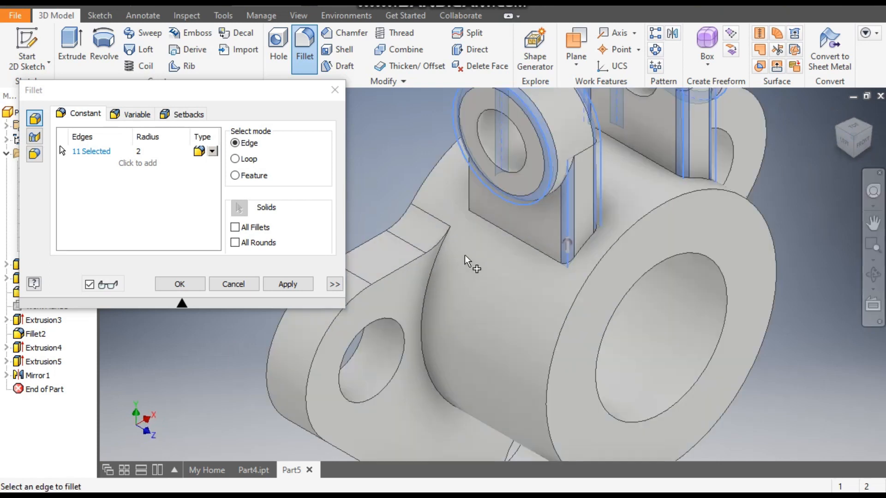
click(471, 196)
scroll(475, 203, down, 4)
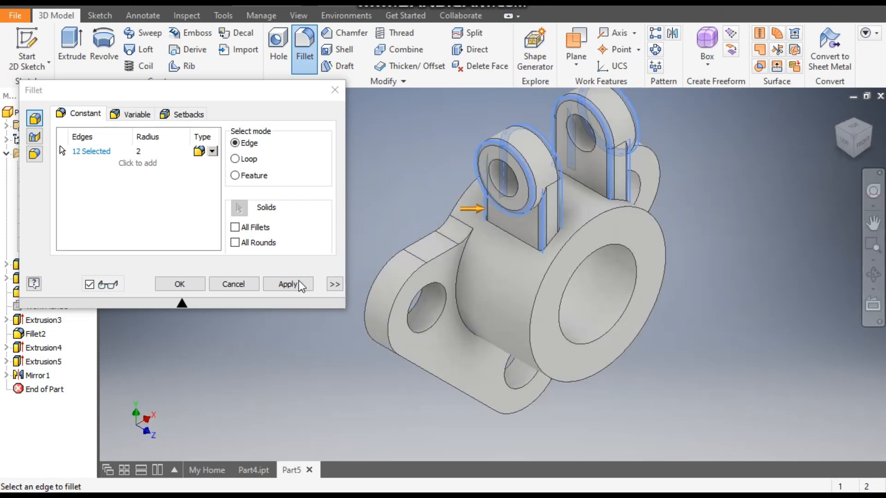
click(295, 284)
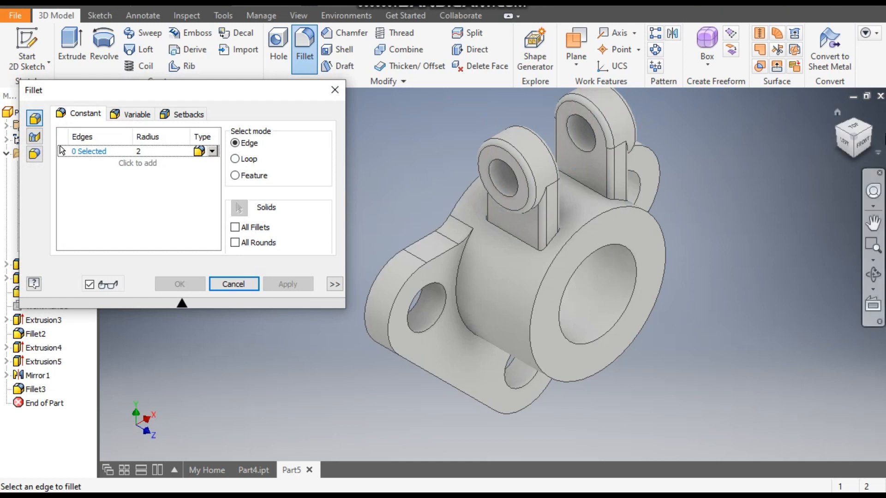
Fillet the base edges where both lugs meet the cylinder with a 2 mm radius
click(870, 132)
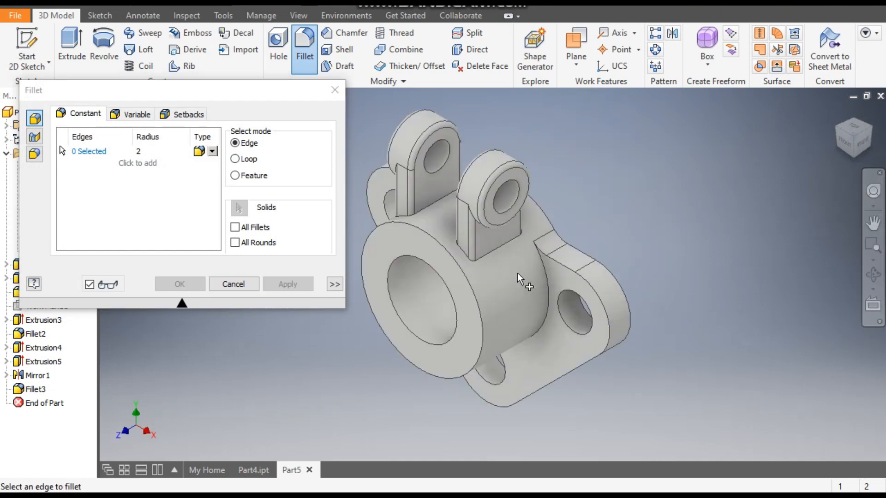
click(495, 251)
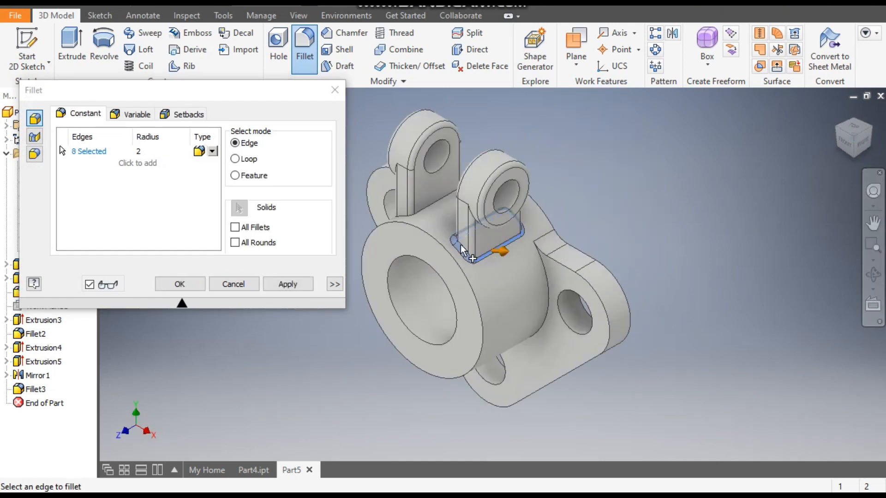
scroll(526, 255, up, 3)
middle_drag(539, 268, 683, 316)
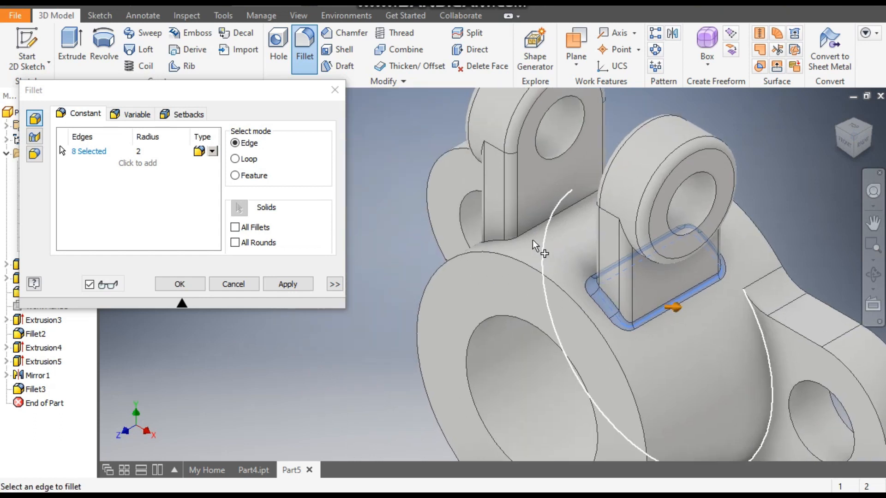
click(530, 225)
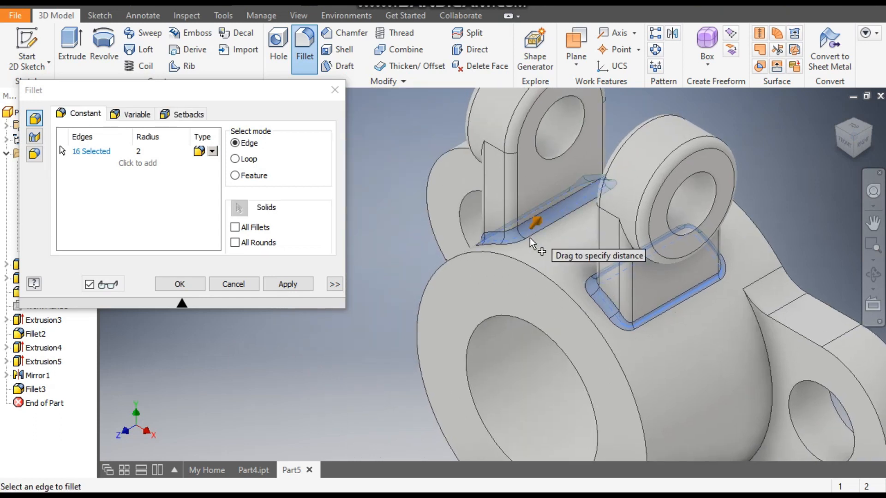
scroll(536, 240, down, 3)
click(290, 285)
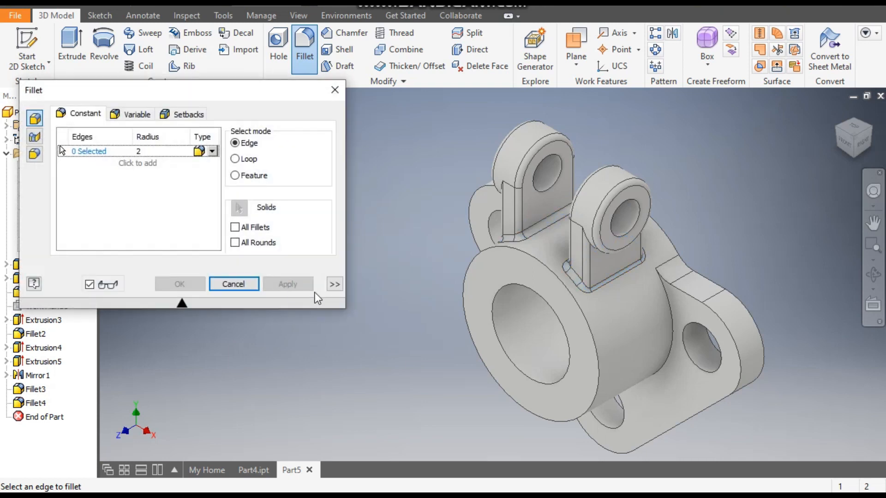
click(334, 90)
Chamfer the front edges of the cylinder bore and the three flange holes by 1.5 mm
middle_drag(339, 226, 314, 199)
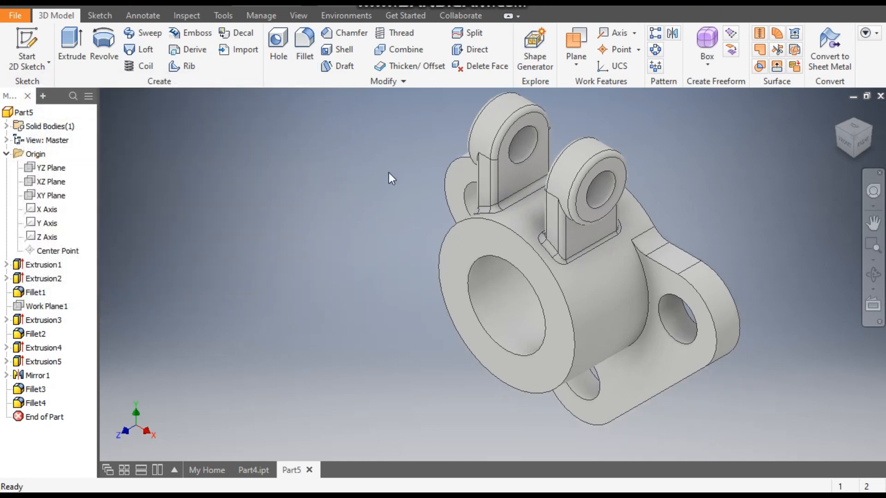
click(342, 34)
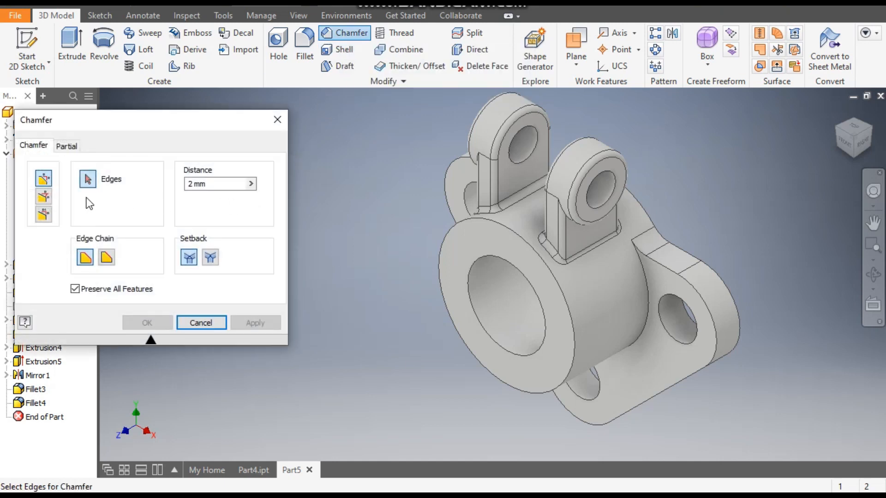
click(201, 184)
click(499, 257)
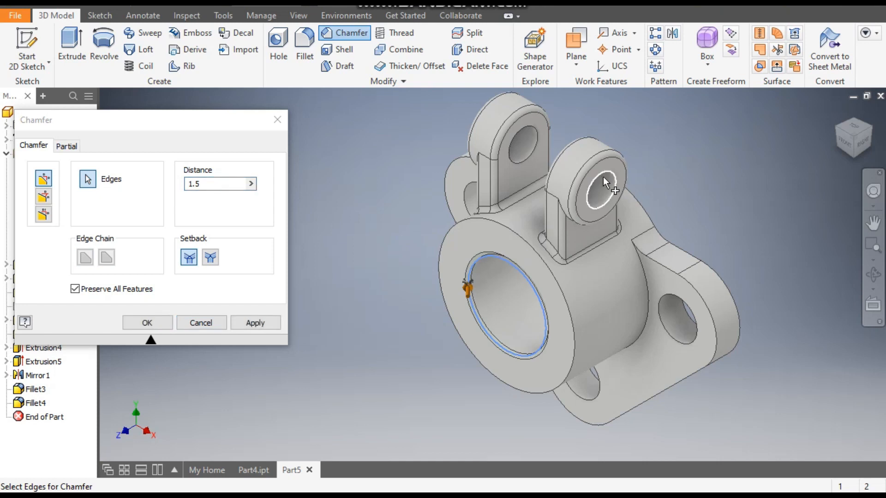
click(684, 300)
click(842, 144)
click(438, 251)
click(555, 375)
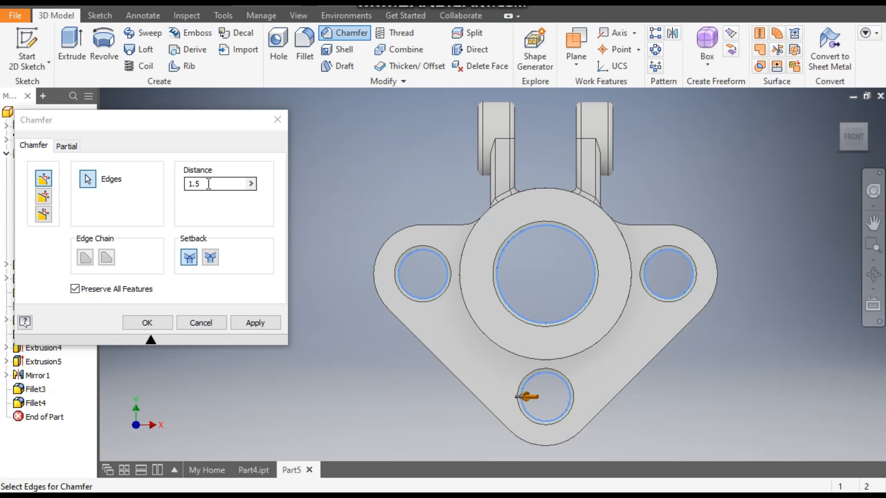
click(258, 323)
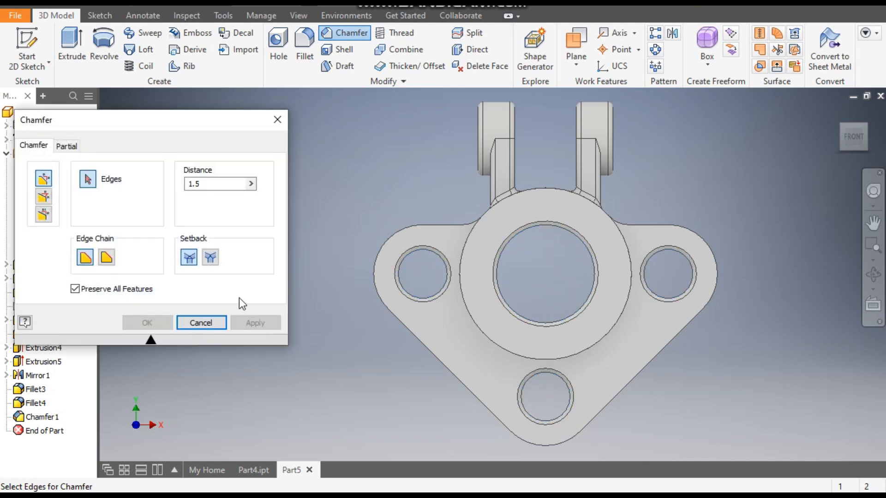
Chamfer the outer hole edges of both lug ring bosses by 0.5 mm
drag(202, 184, 177, 185)
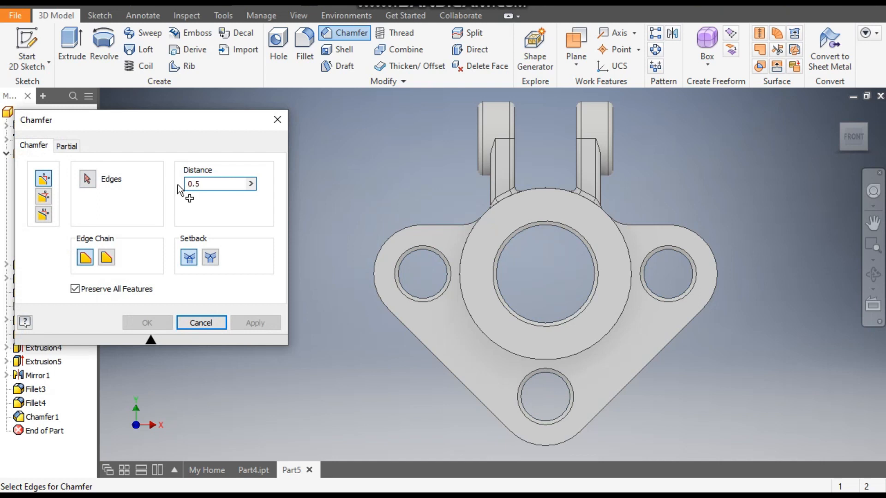
click(866, 125)
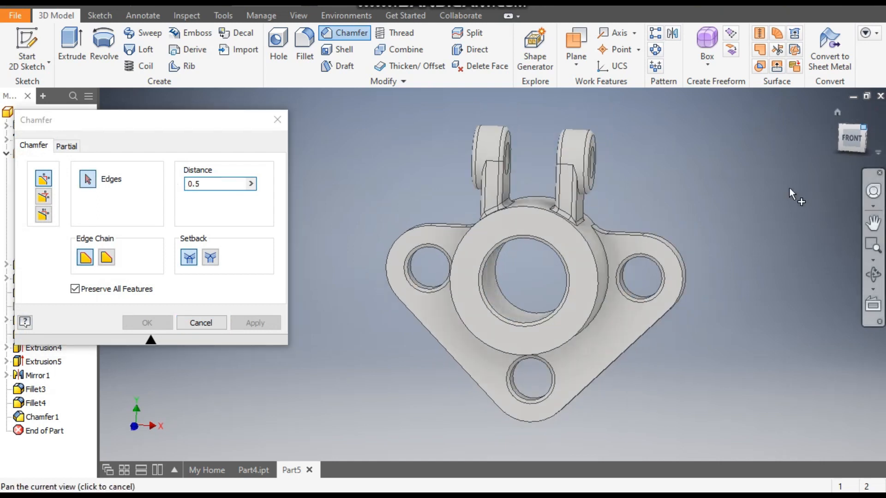
click(564, 207)
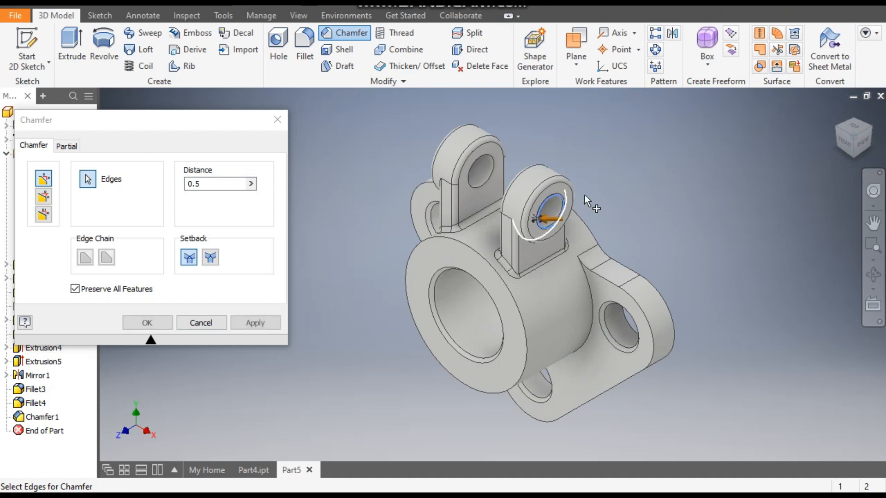
click(838, 128)
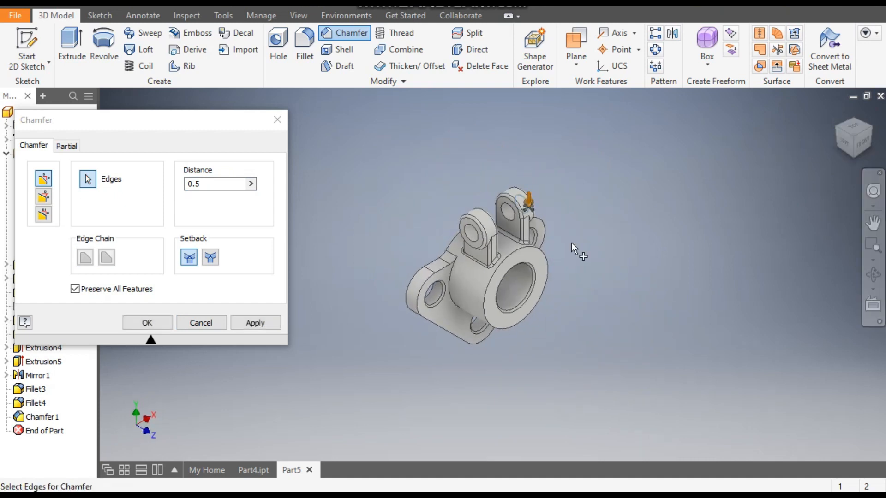
click(475, 227)
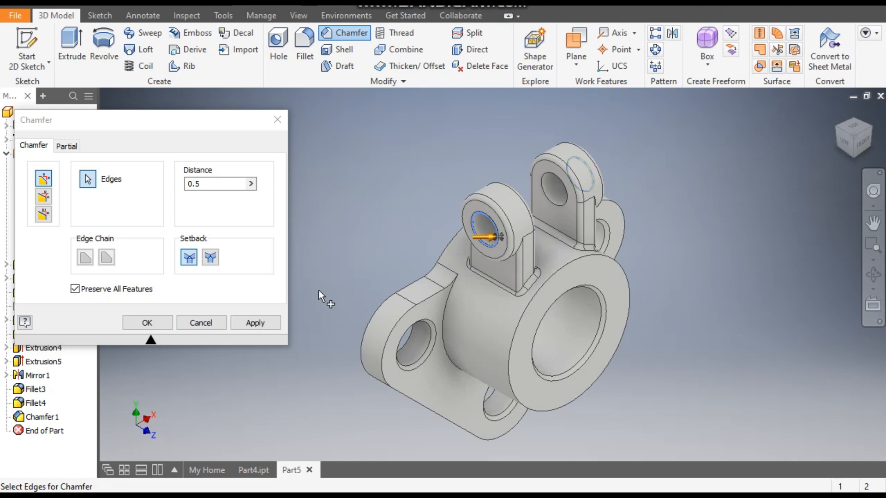
click(258, 326)
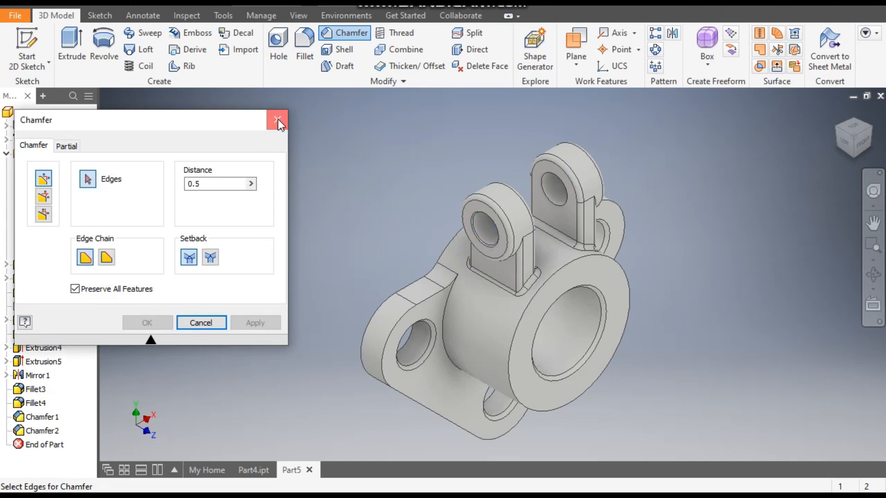
click(277, 120)
Apply the Opal appearance from the Inventor Material Library to the whole bracket
click(870, 128)
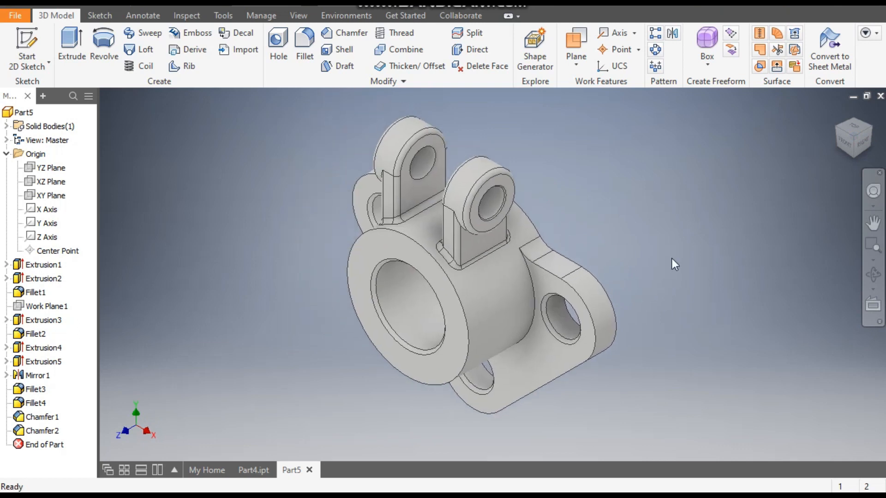
click(352, 7)
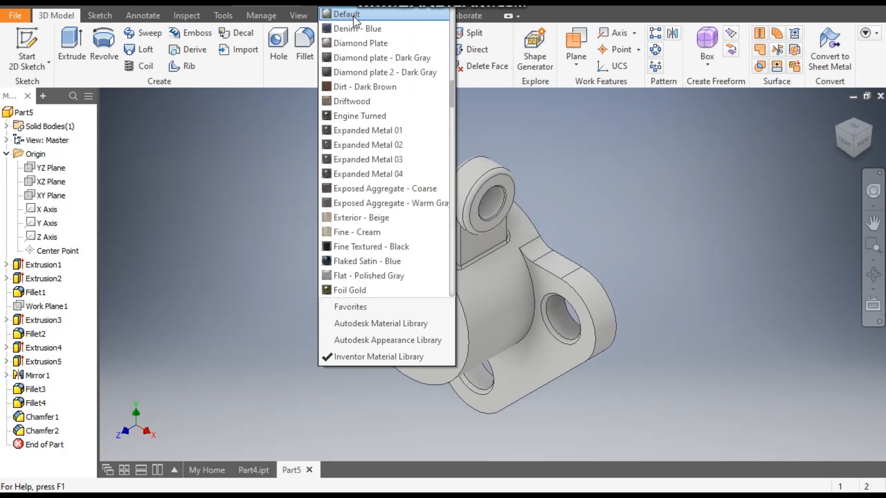
key(o)
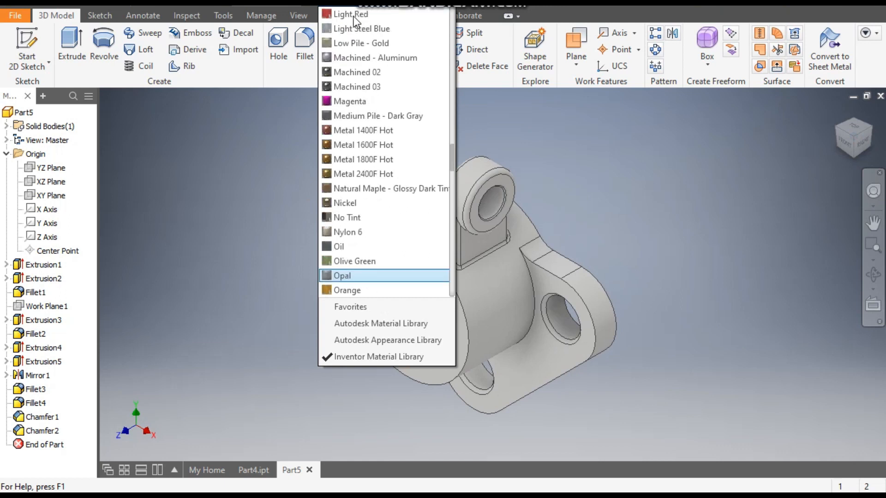
click(345, 275)
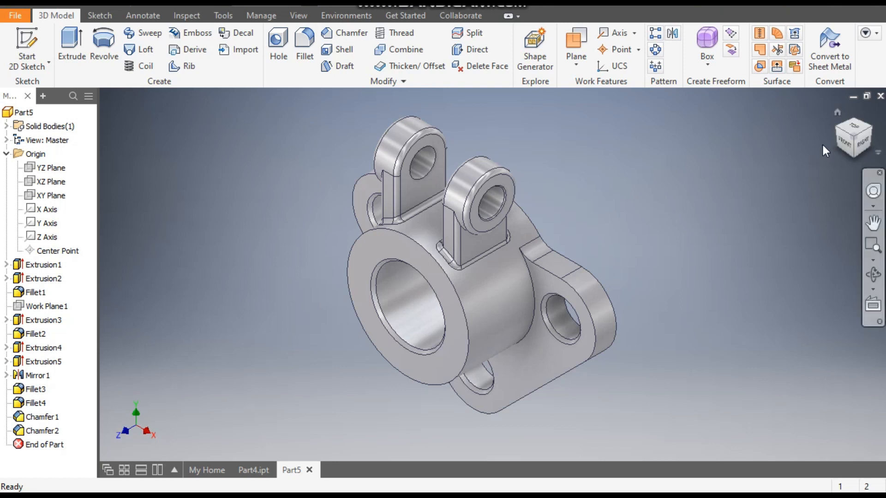
Inspect the finished bracket from the front and in the isometric home view
click(844, 142)
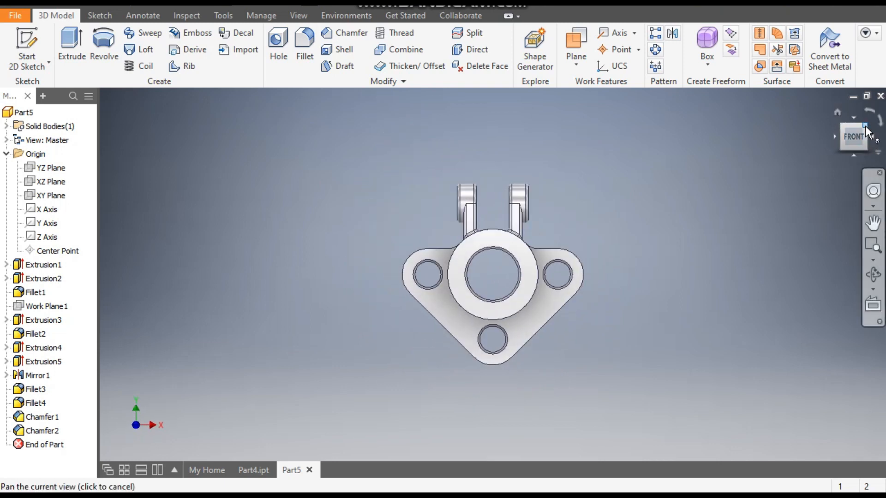
click(837, 112)
scroll(526, 323, down, 2)
middle_drag(525, 325, 576, 369)
scroll(560, 317, down, 1)
scroll(552, 348, down, 1)
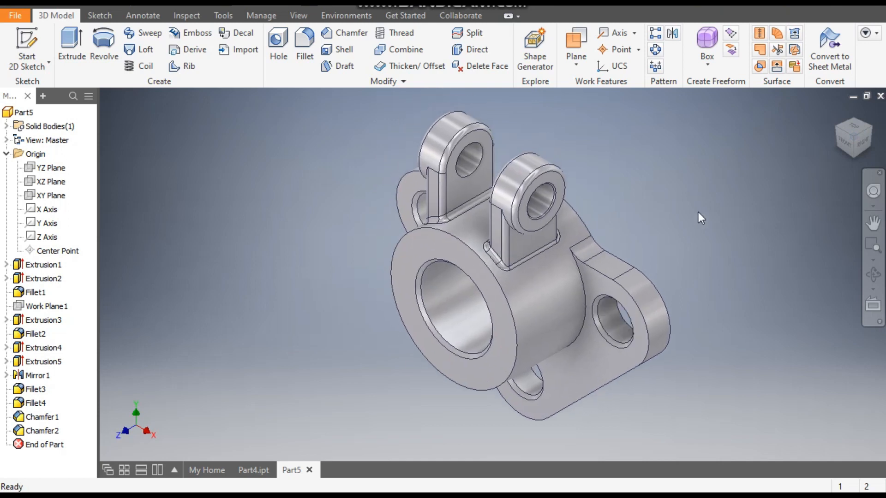